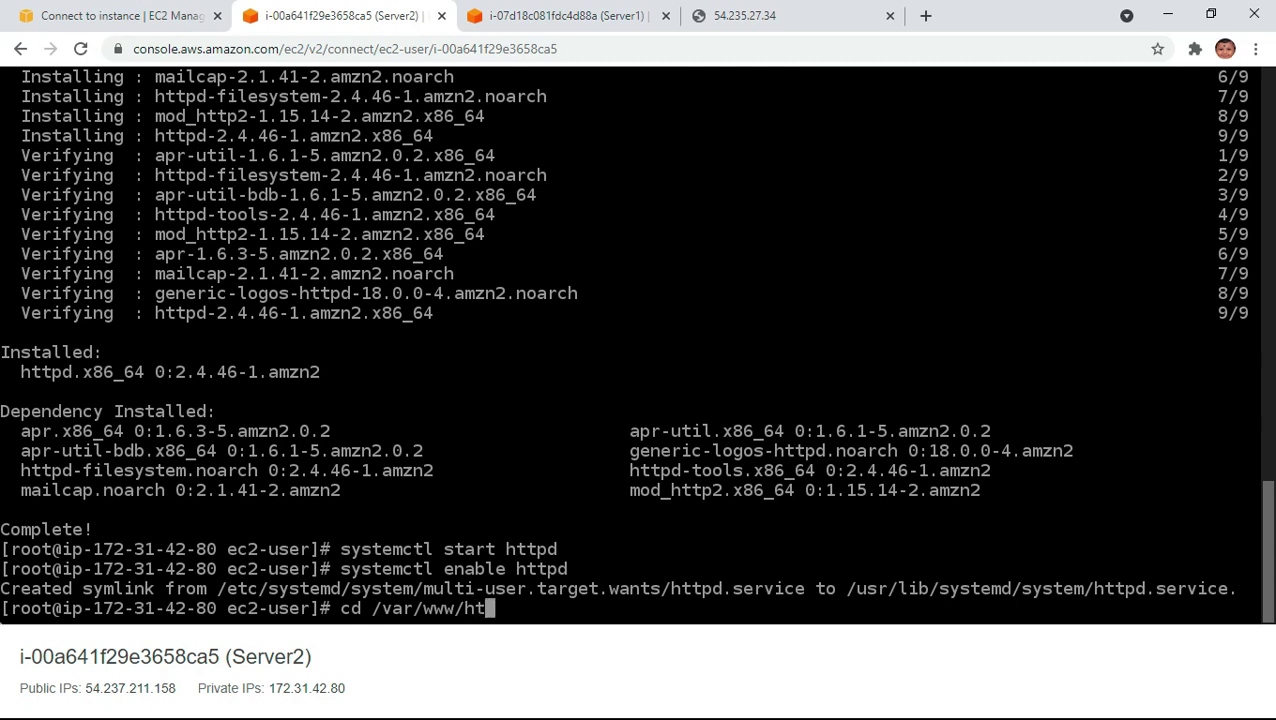
- Change to the /var/www/html directory on Server2 and open a new index.html file in vi
key("Return")
type("vi index.html")
key("Return")
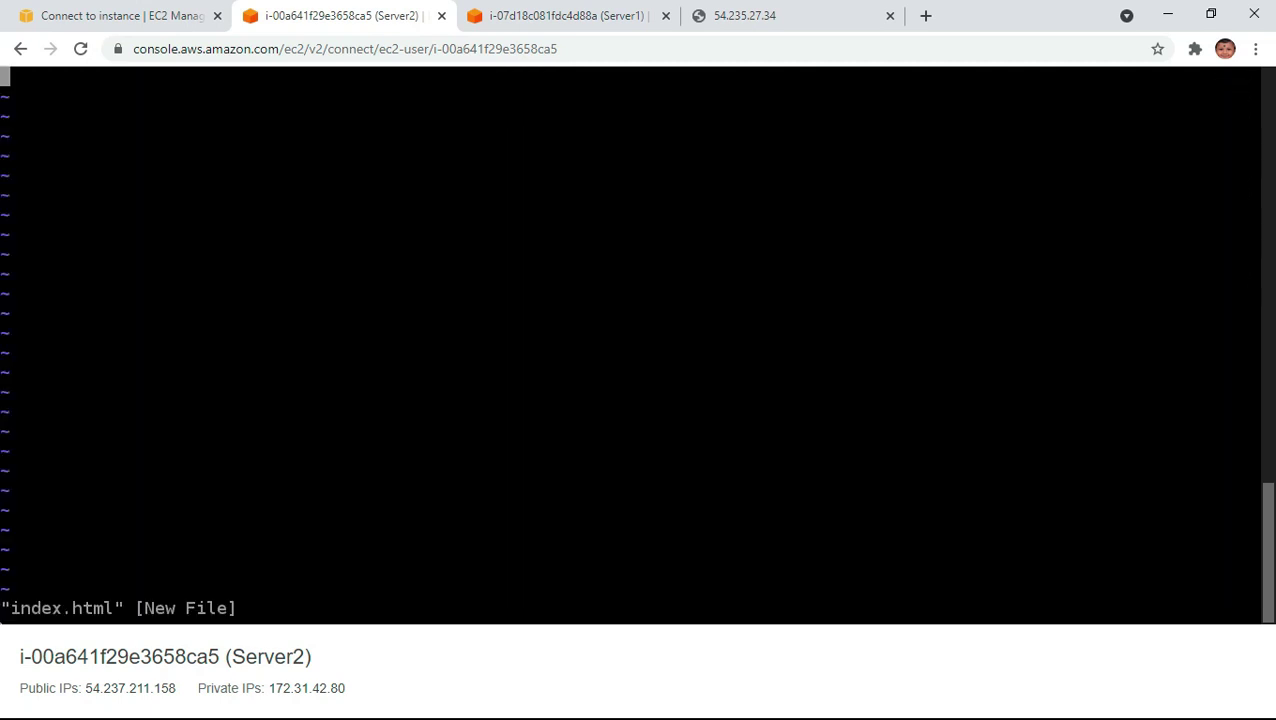
- Write the heading <h1>This is server 2</h1> in index.html, then save the file and exit vi
type("i<h")
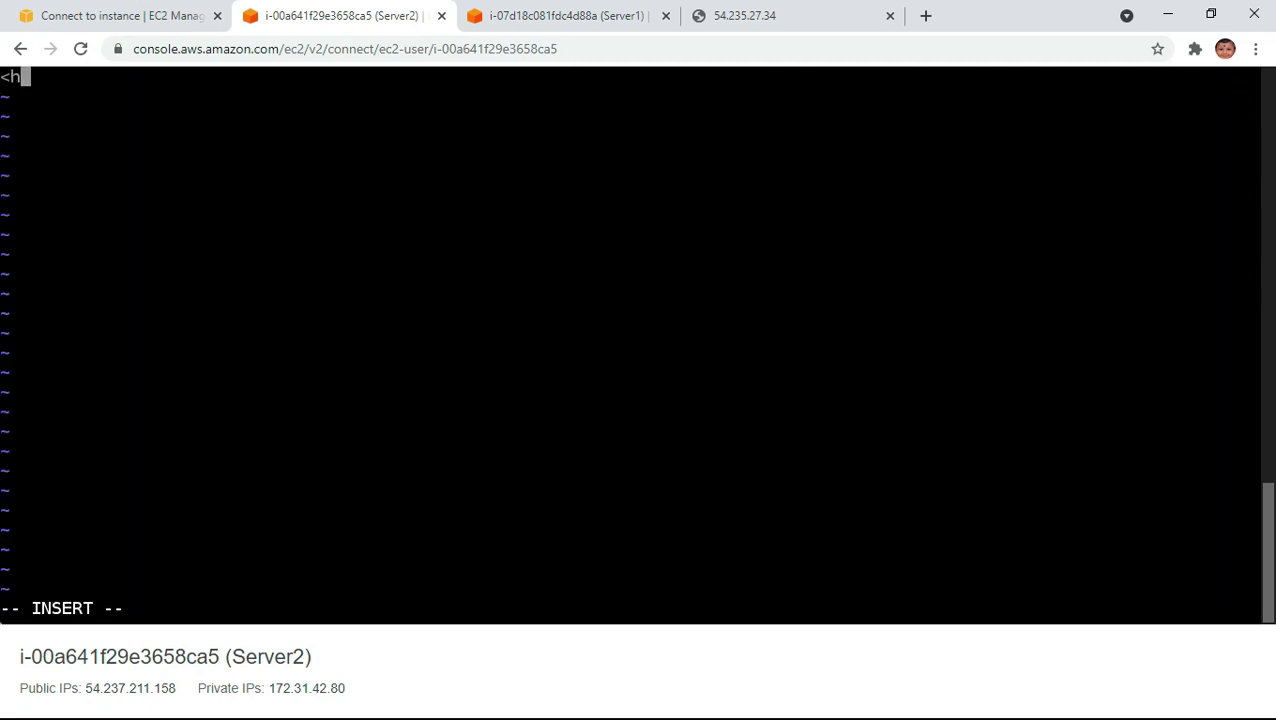
type("1>This is ser")
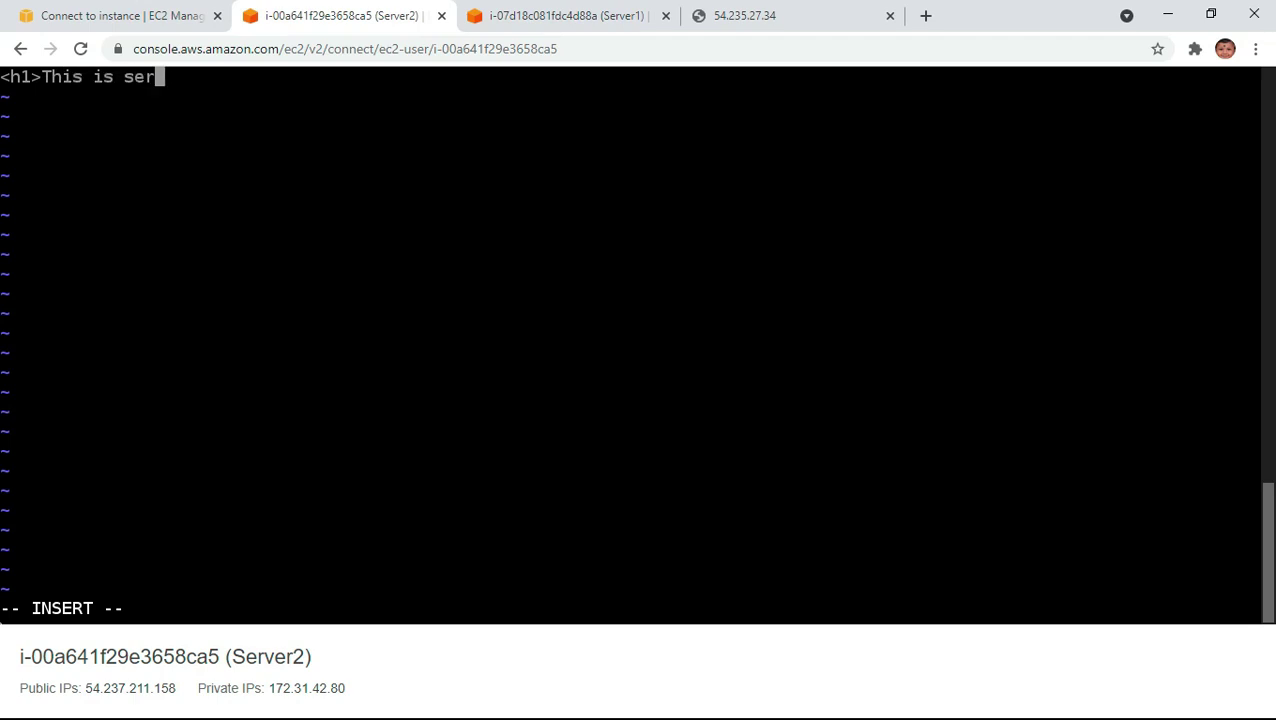
type("ver 2<?h1")
type(">")
key("BackSpace")
key("BackSpace")
key("BackSpace")
key("BackSpace")
type("/")
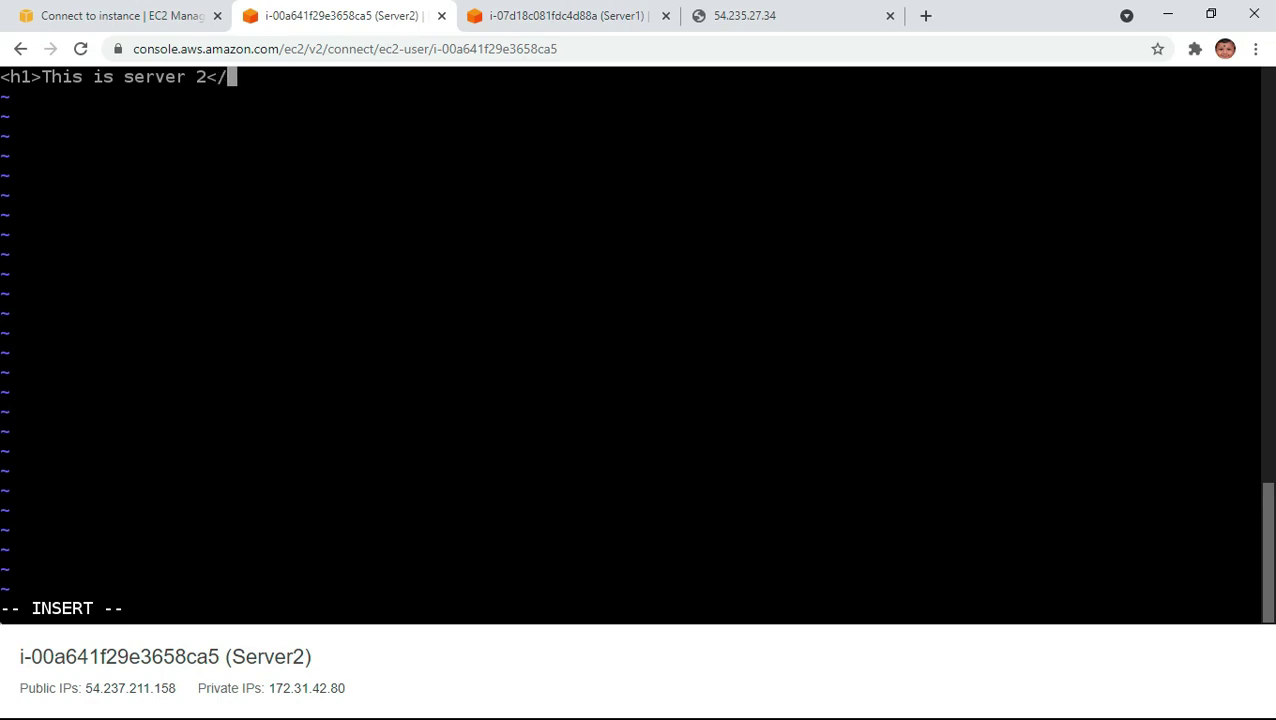
type("h1>")
key("Escape")
type(":wq!")
key("Return")
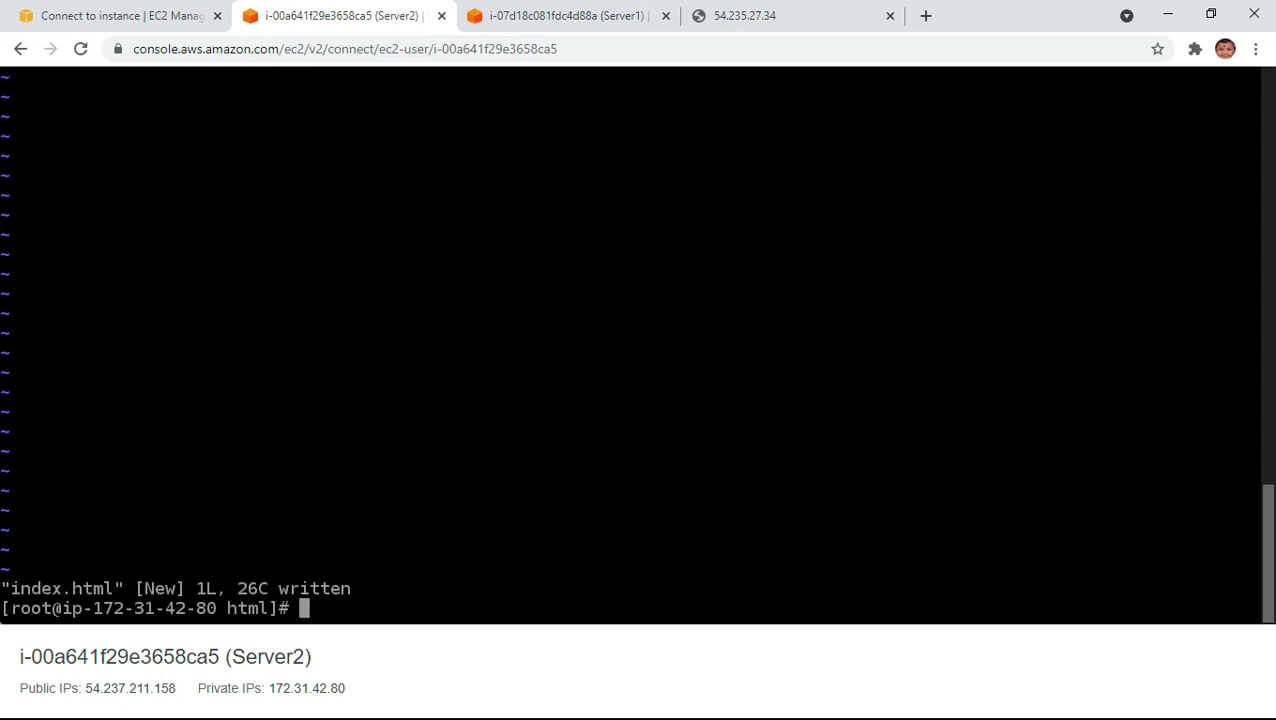
- Switch to the EC2 console's load balancers and start creating an Application Load Balancer
left_click(82, 20)
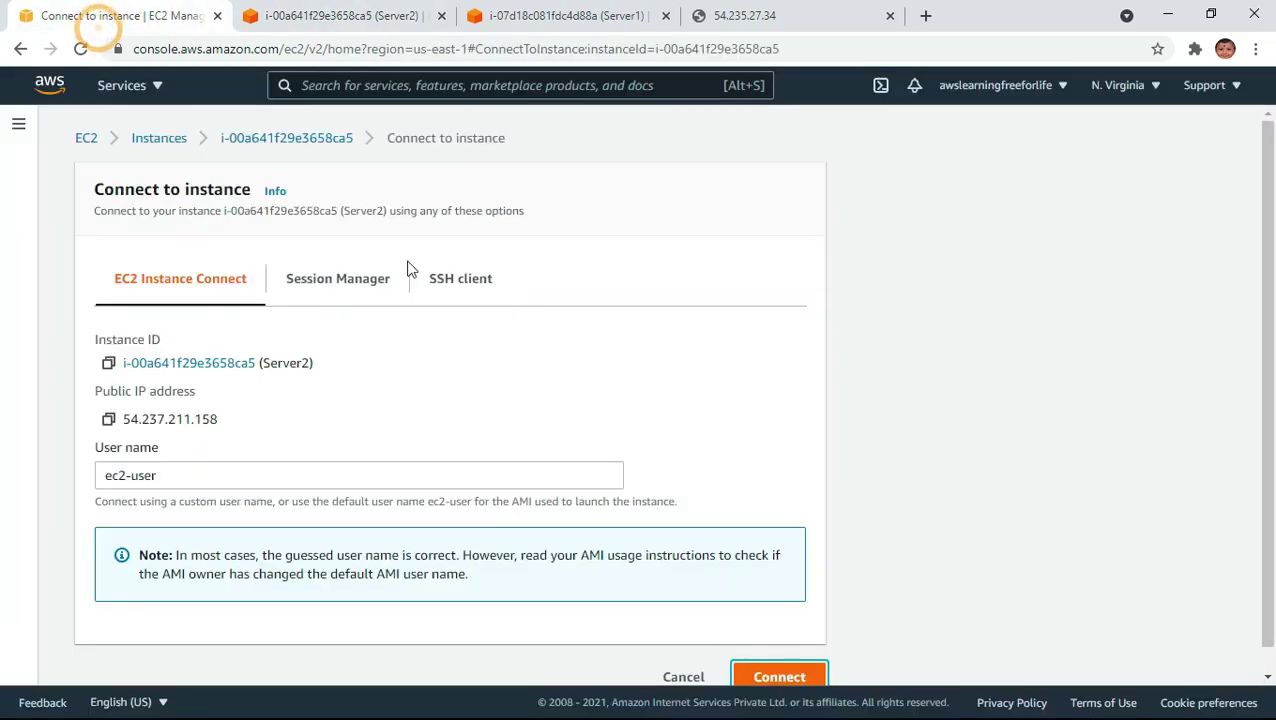
left_click(85, 140)
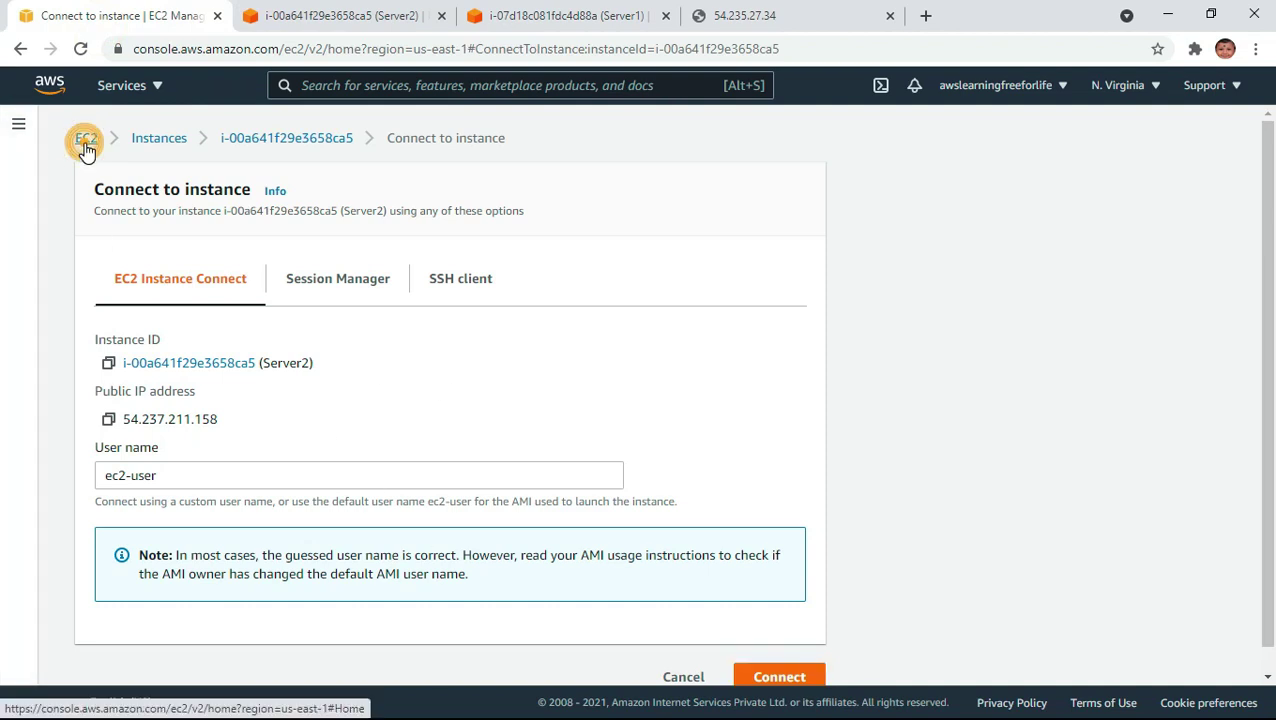
scroll(85, 280, "down", 5)
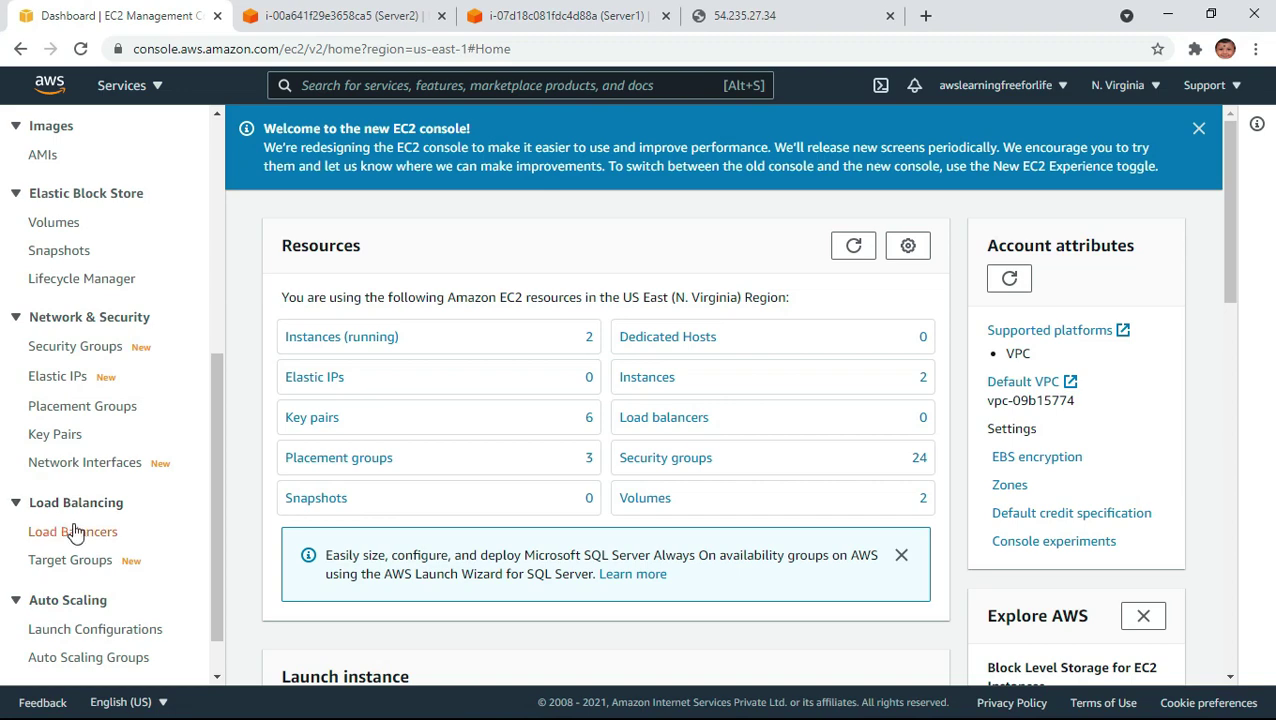
left_click(72, 531)
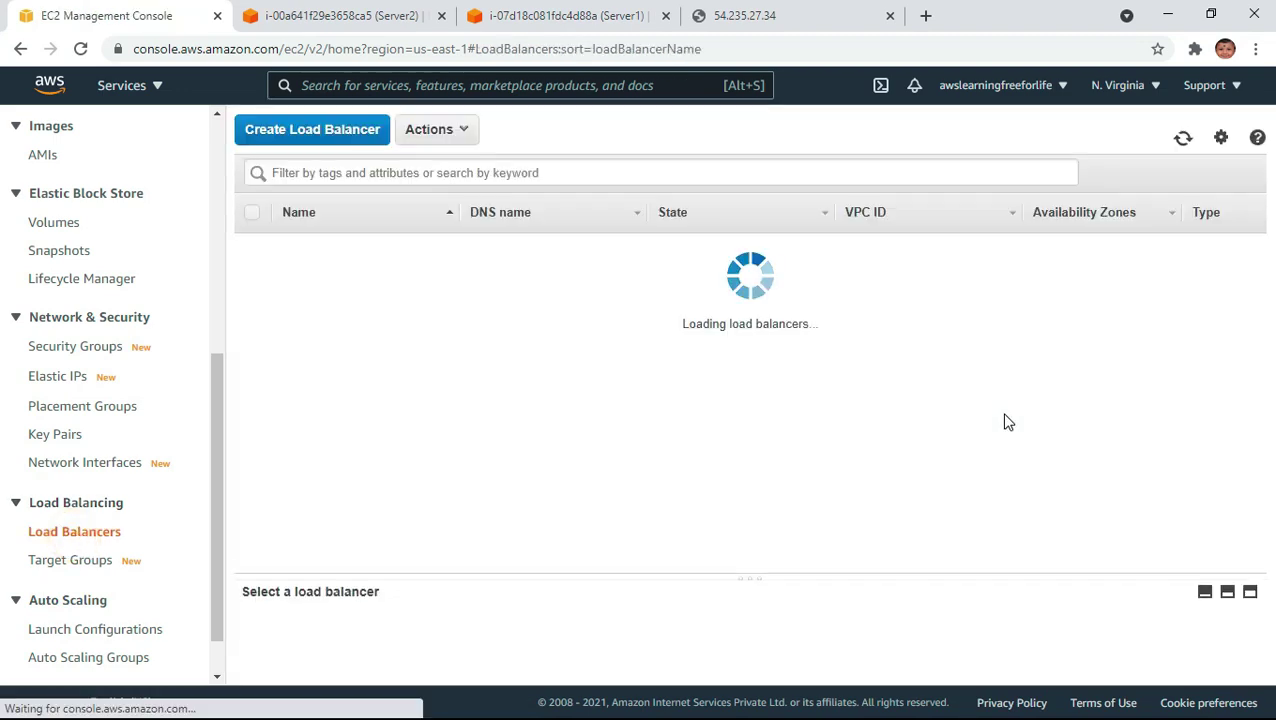
left_click(313, 128)
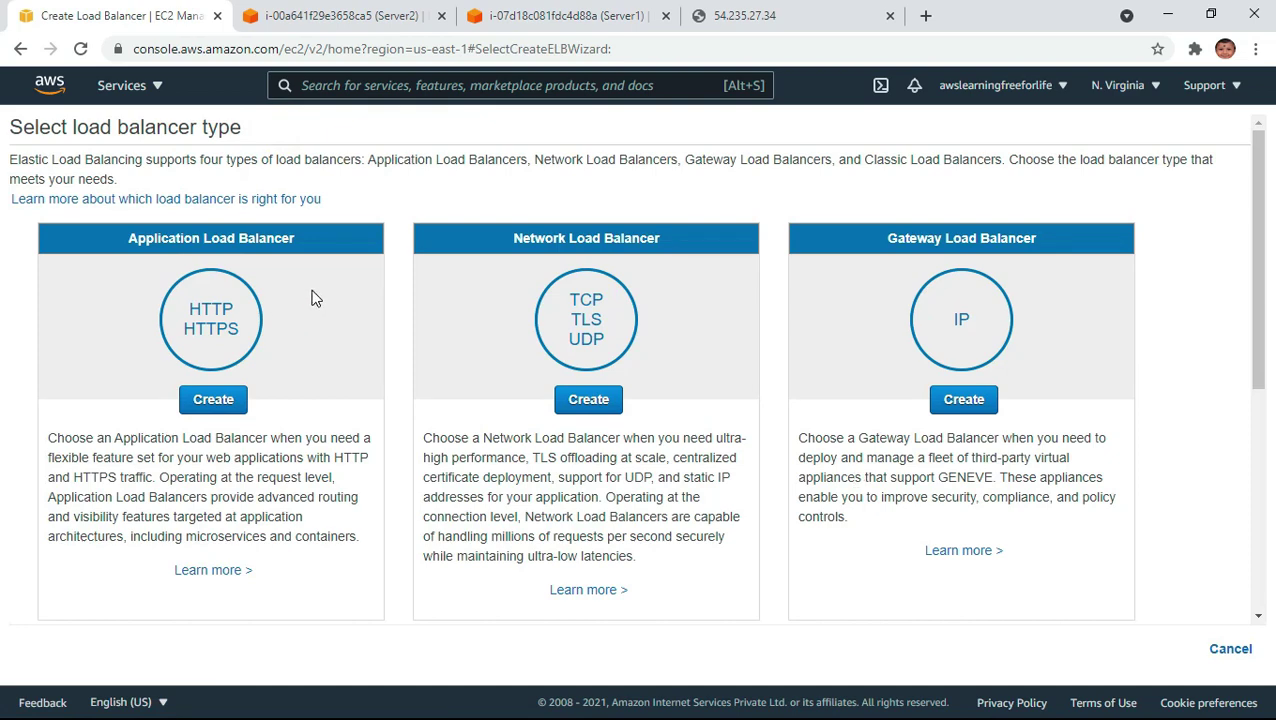
scroll(1022, 407, "down", 3)
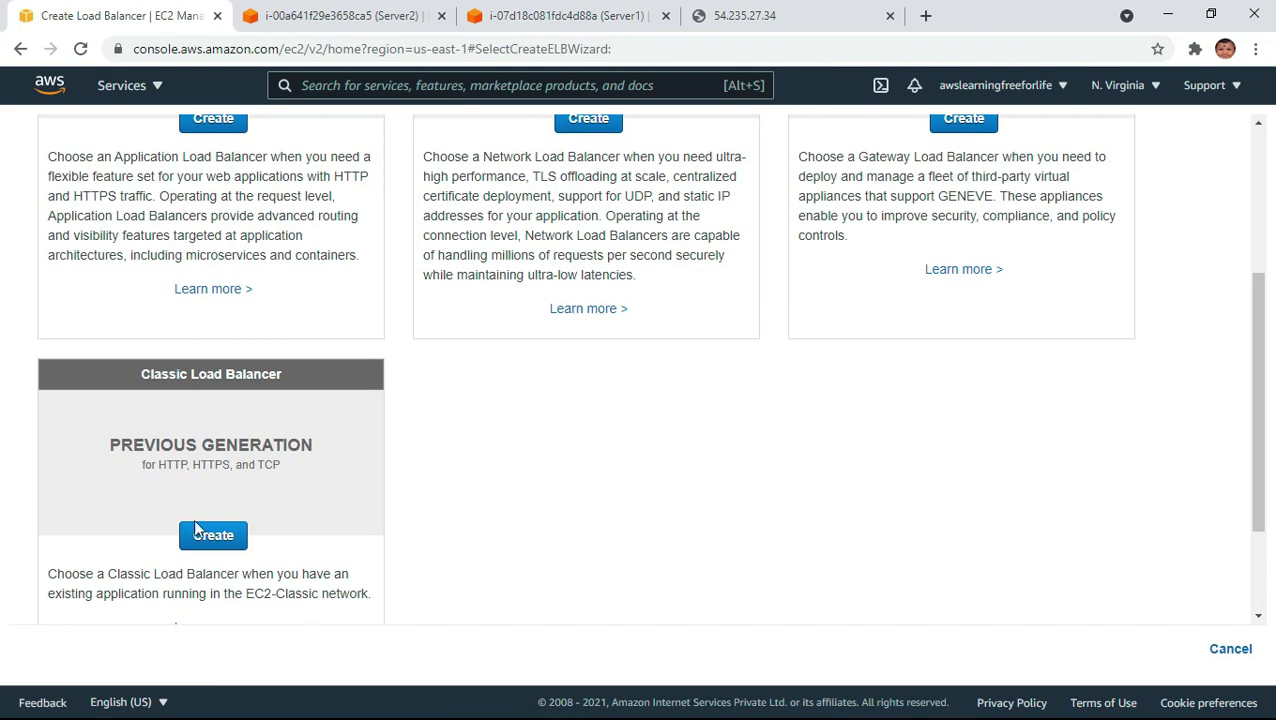
scroll(392, 474, "up", 3)
left_click(207, 398)
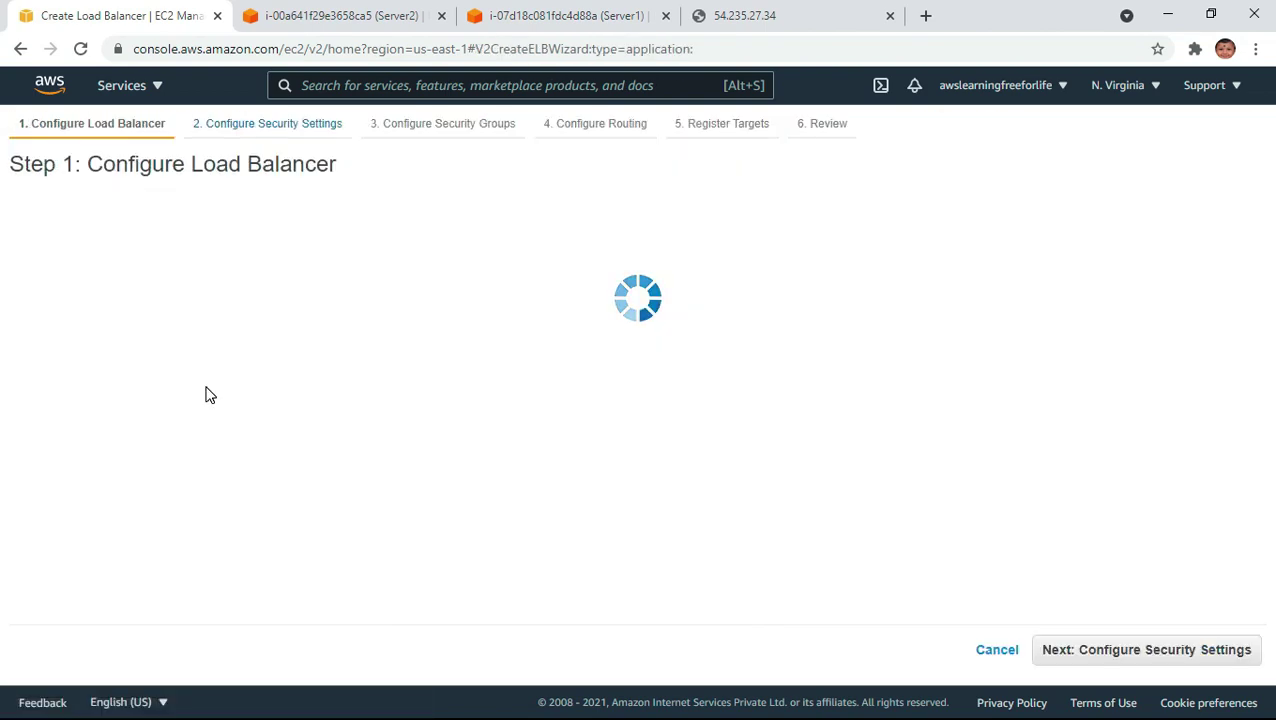
- Name the load balancer appLB1 and try to continue to the security settings
left_click(310, 290)
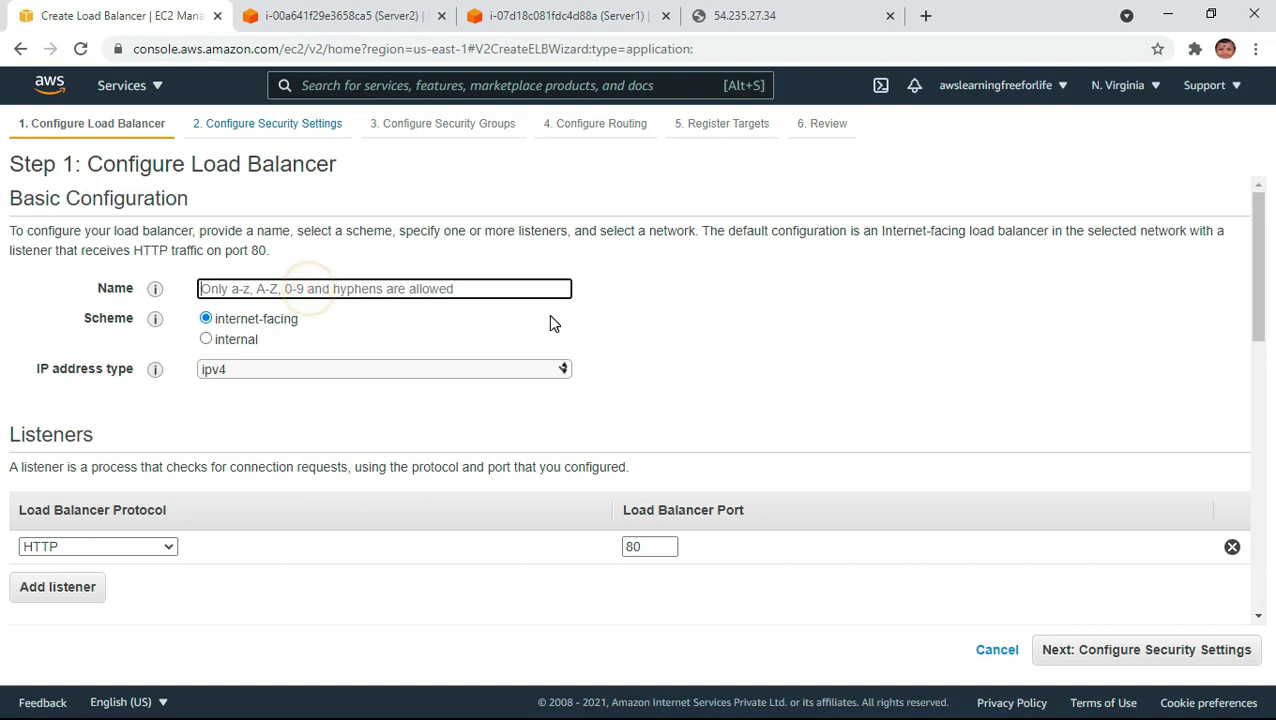
type("appLB1")
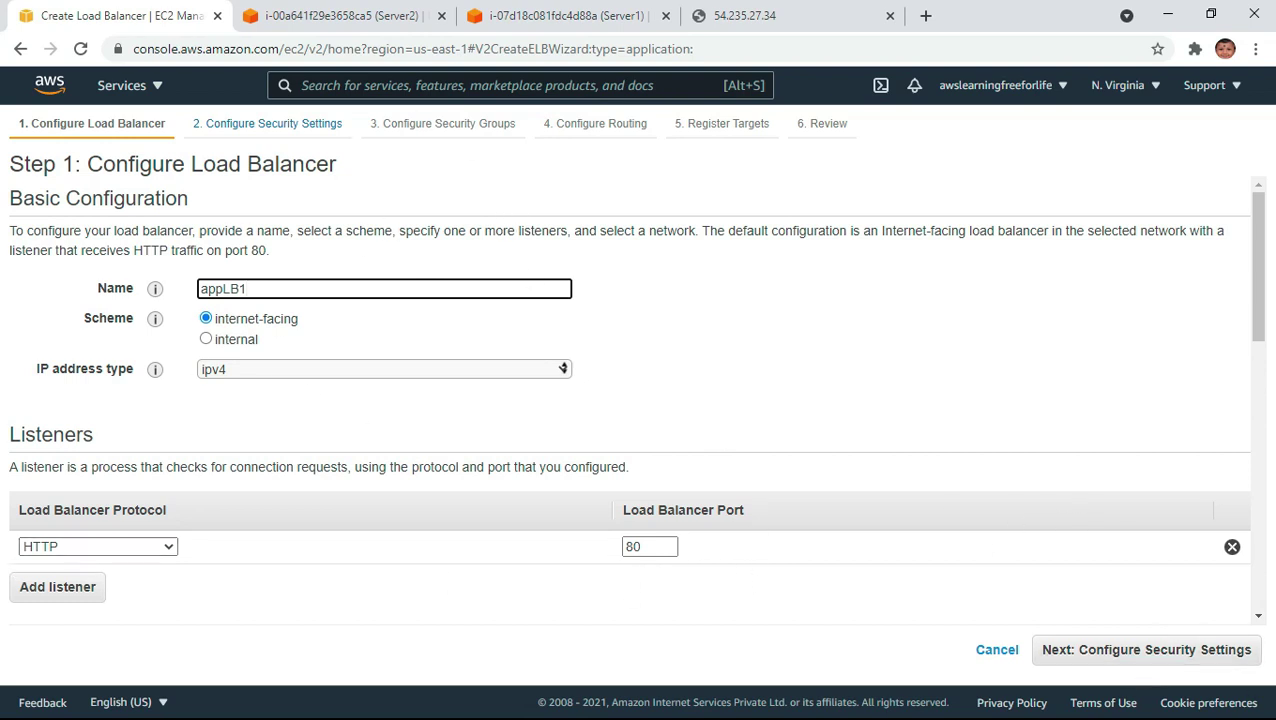
left_click(1192, 655)
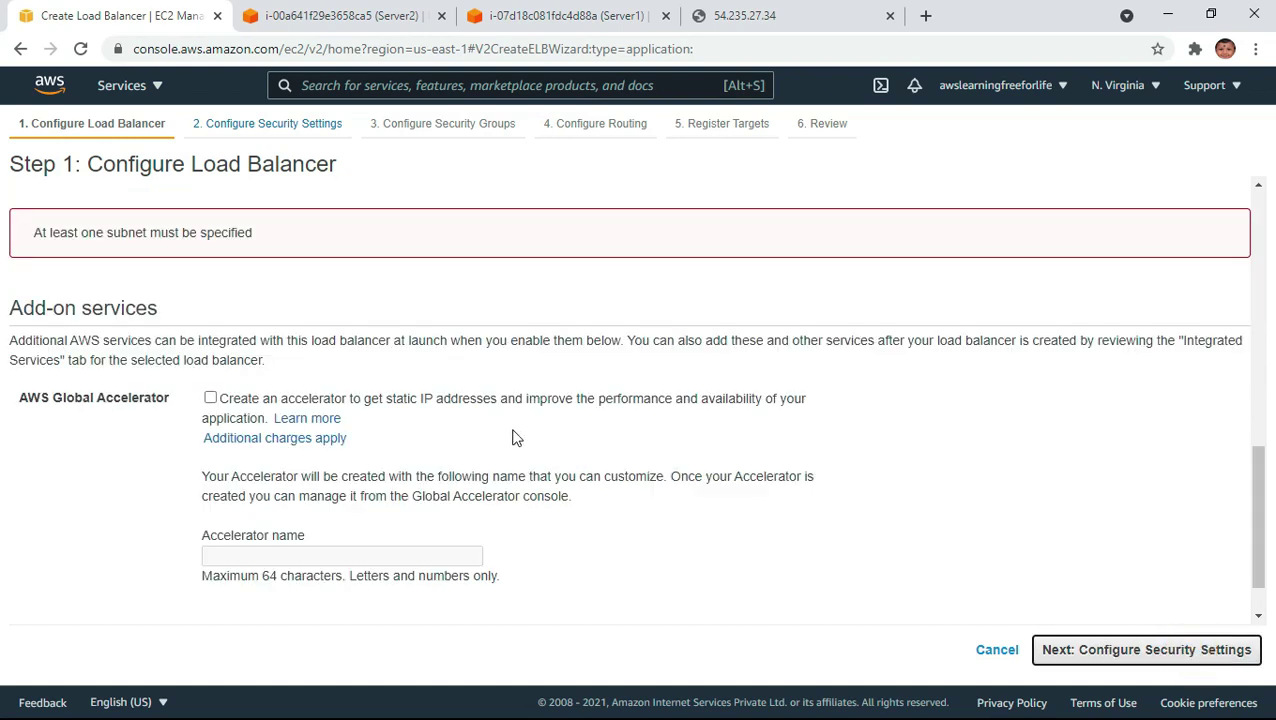
scroll(735, 478, "down", 2)
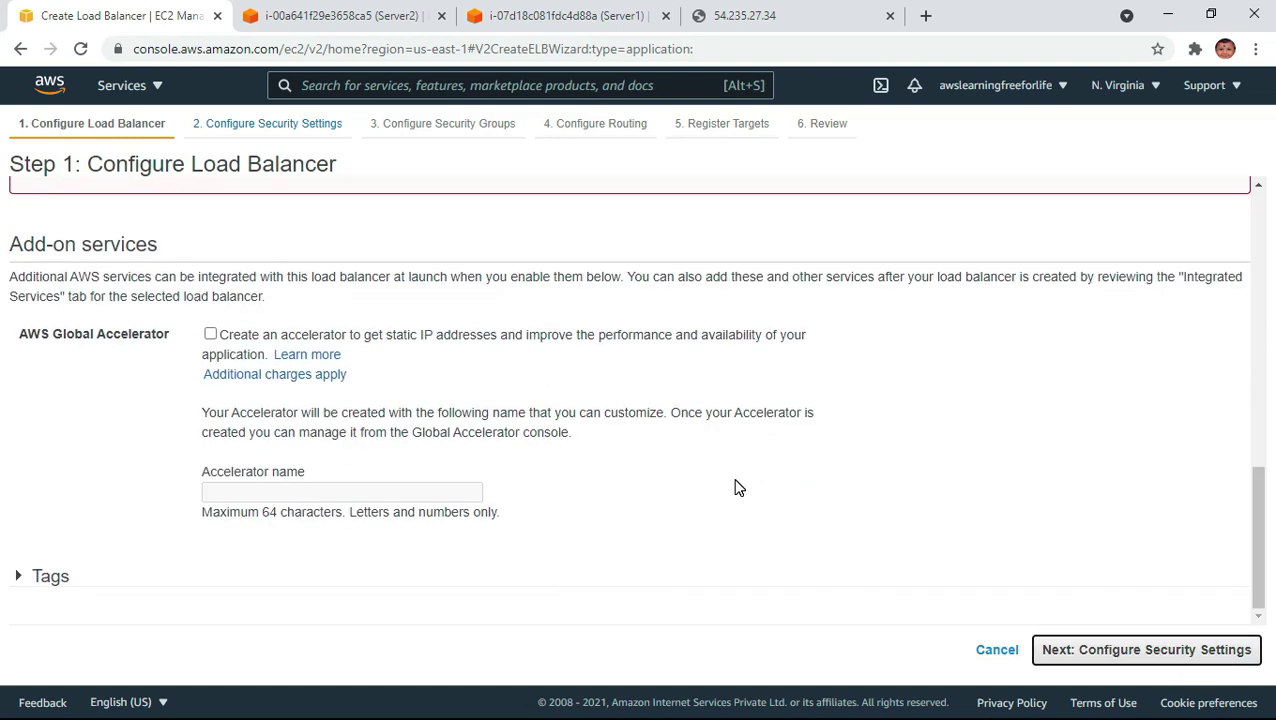
left_click(124, 127)
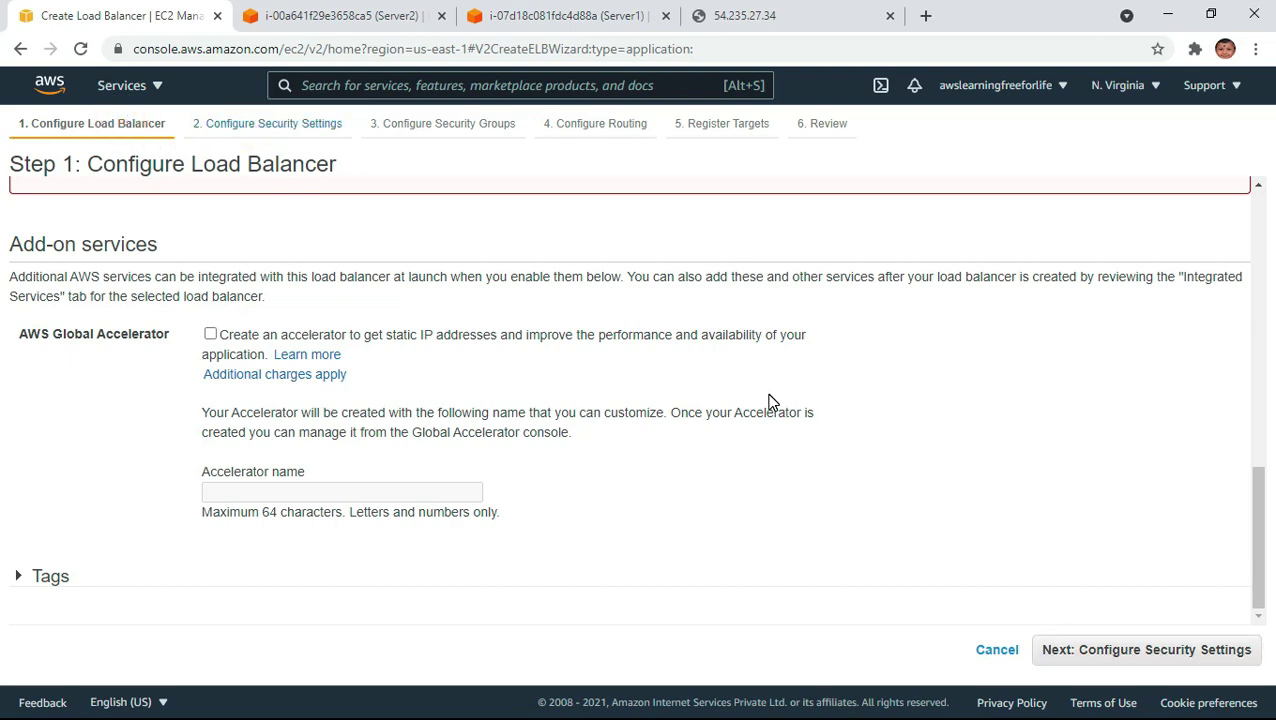
scroll(770, 401, "up", 10)
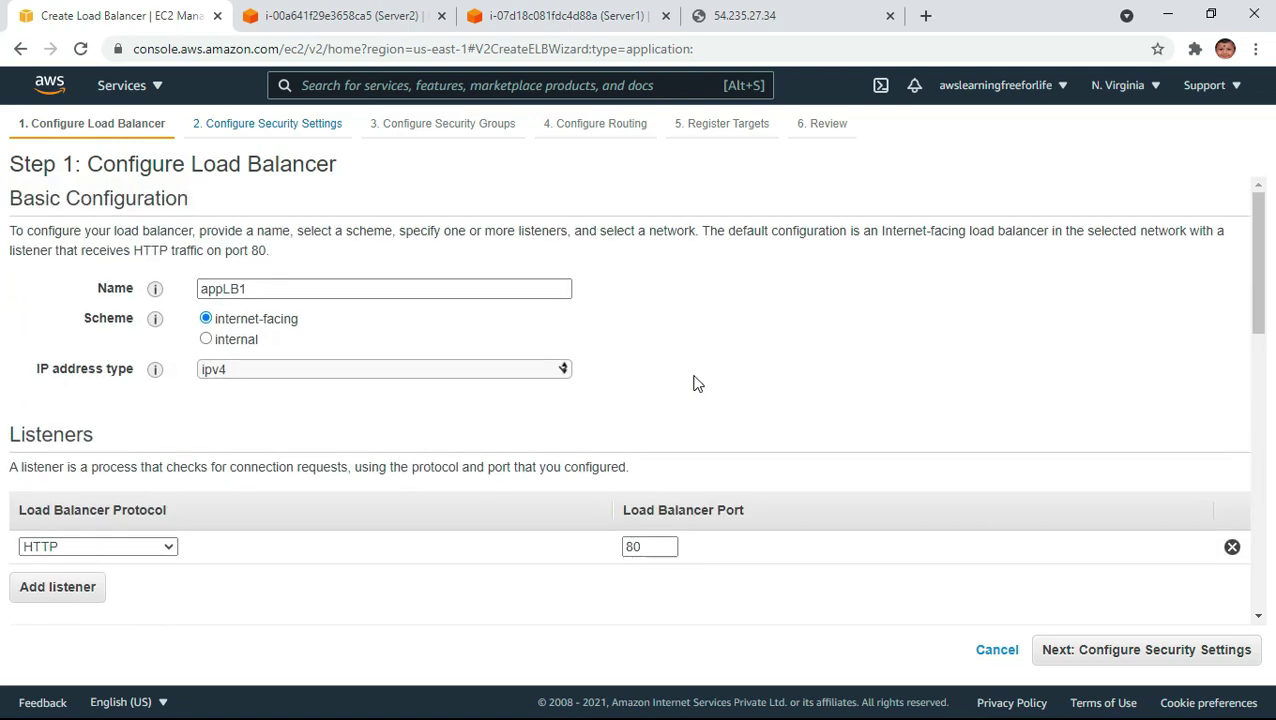
- Enable all six Availability Zones from us-east-1a to us-east-1f for the load balancer in the default VPC
scroll(379, 322, "down", 5)
scroll(379, 322, "up", 3)
scroll(379, 322, "down", 1)
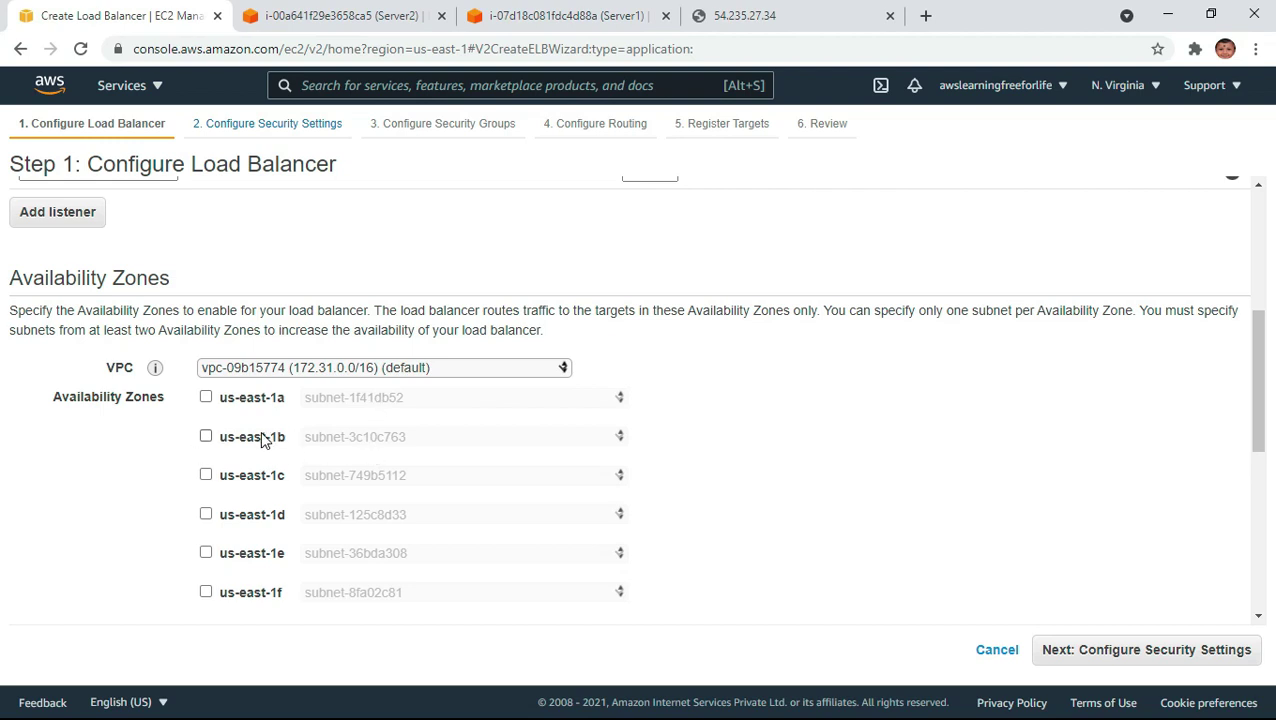
left_click(206, 397)
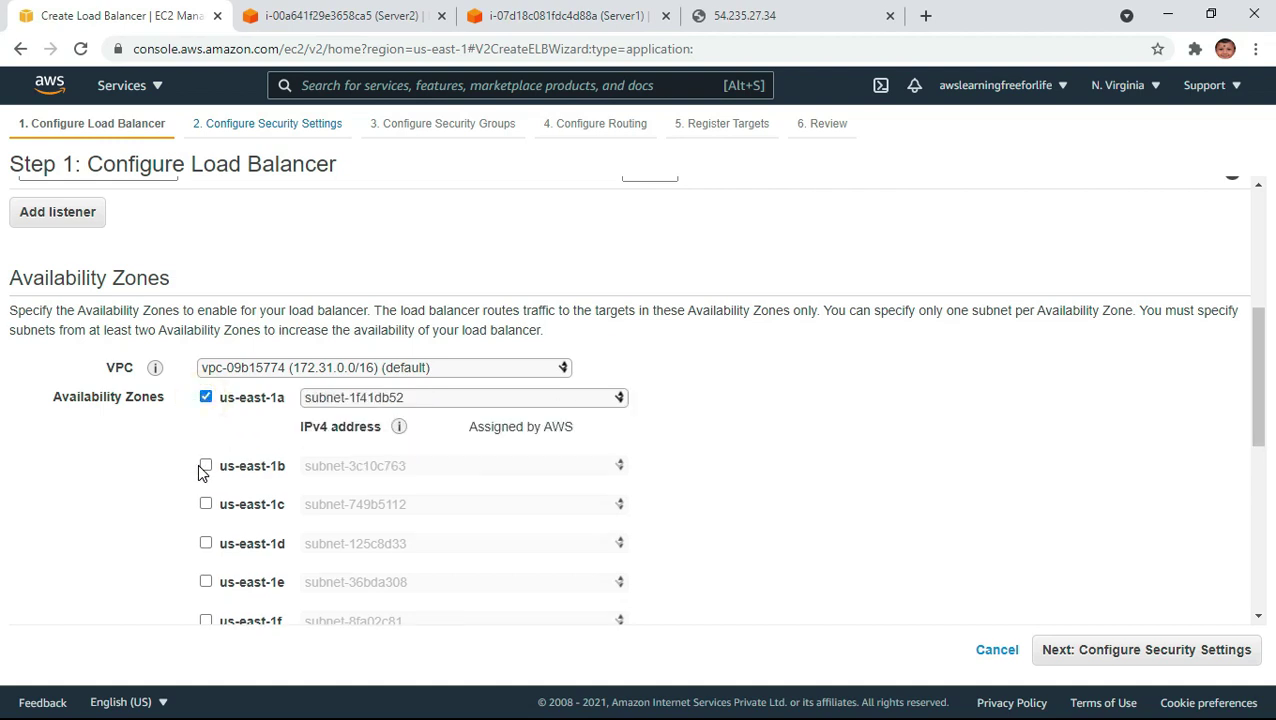
left_click(205, 465)
left_click(205, 534)
left_click(207, 535)
left_click(206, 603)
scroll(416, 538, "down", 3)
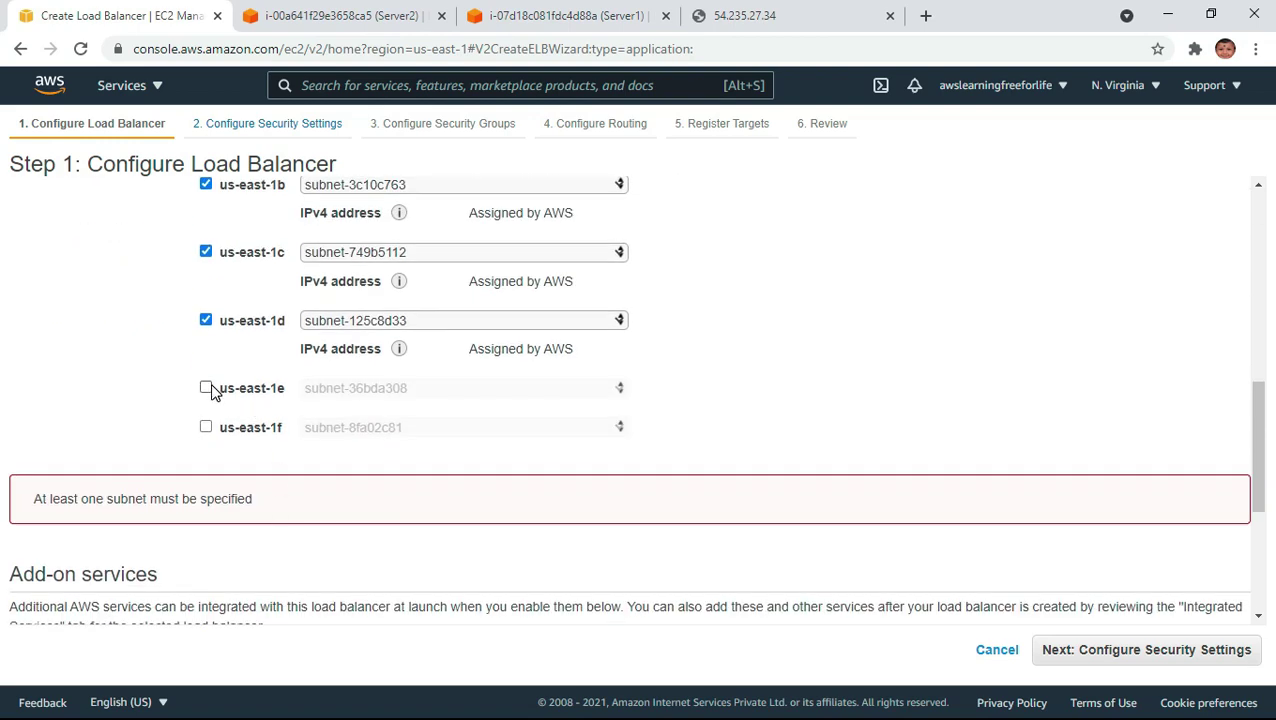
left_click(206, 388)
left_click(207, 458)
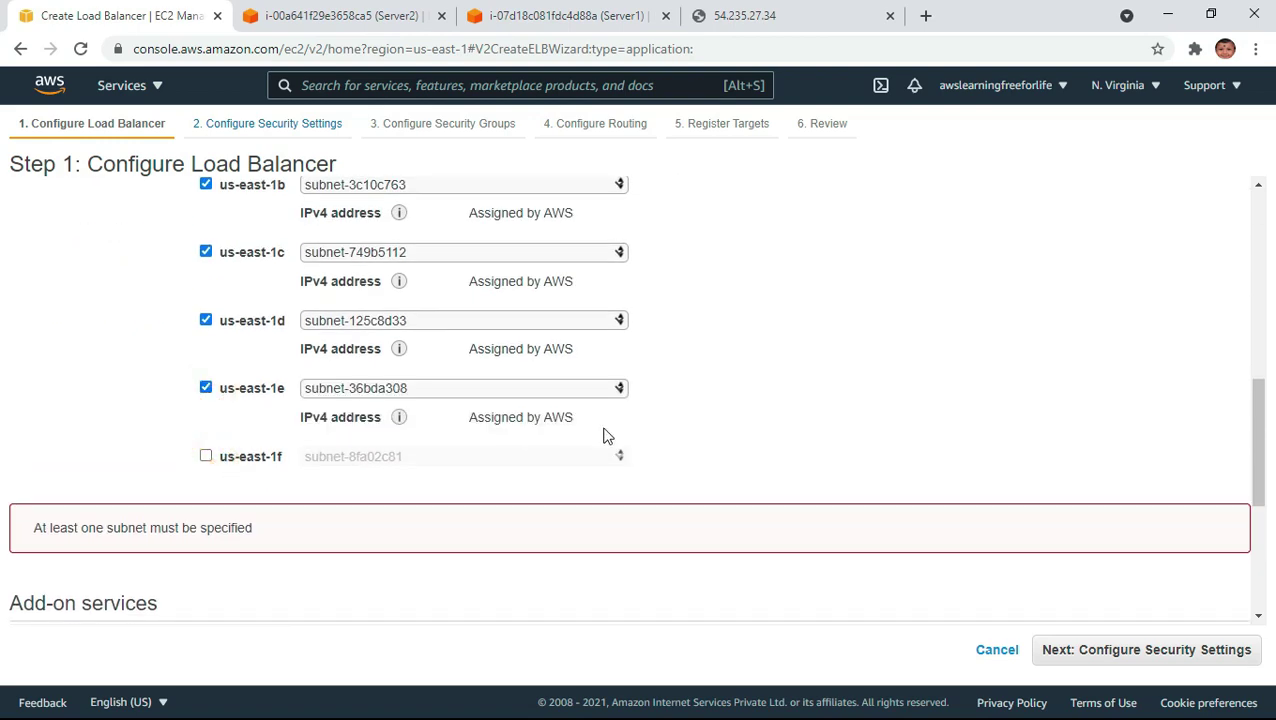
left_click(206, 456)
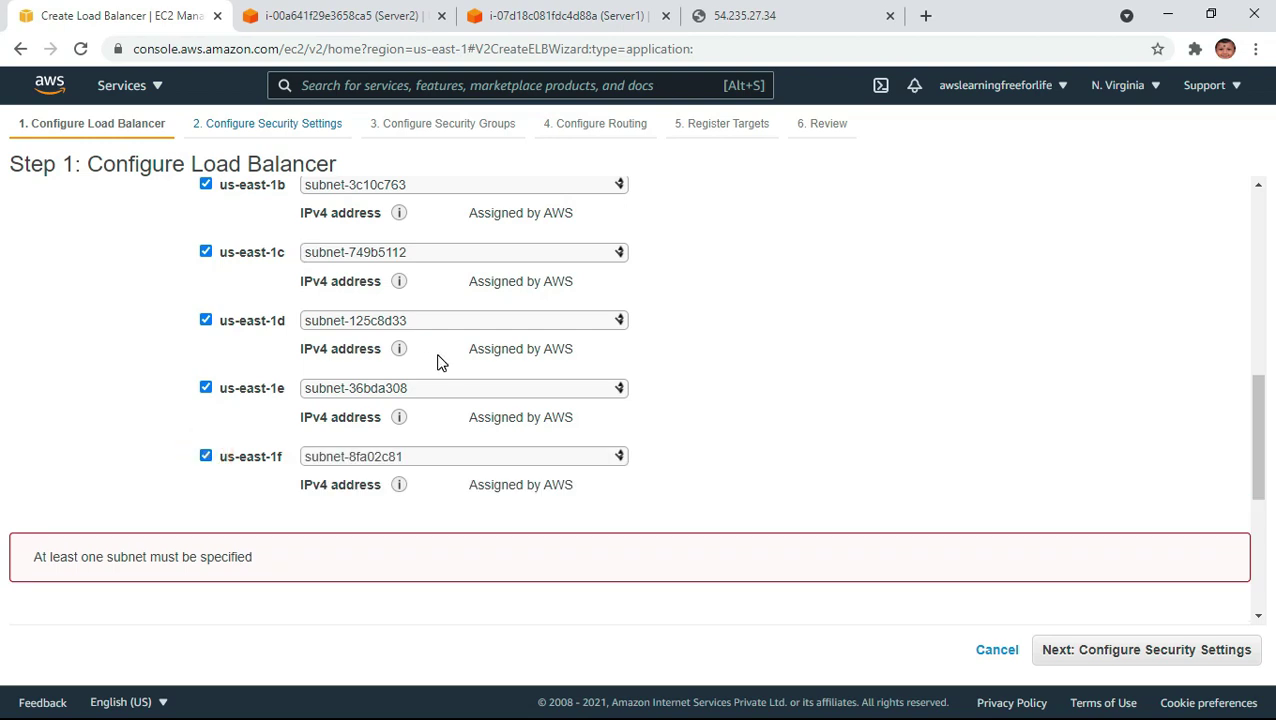
- Check the selected Availability Zones and their subnets, then continue to the security settings
scroll(281, 328, "up", 3)
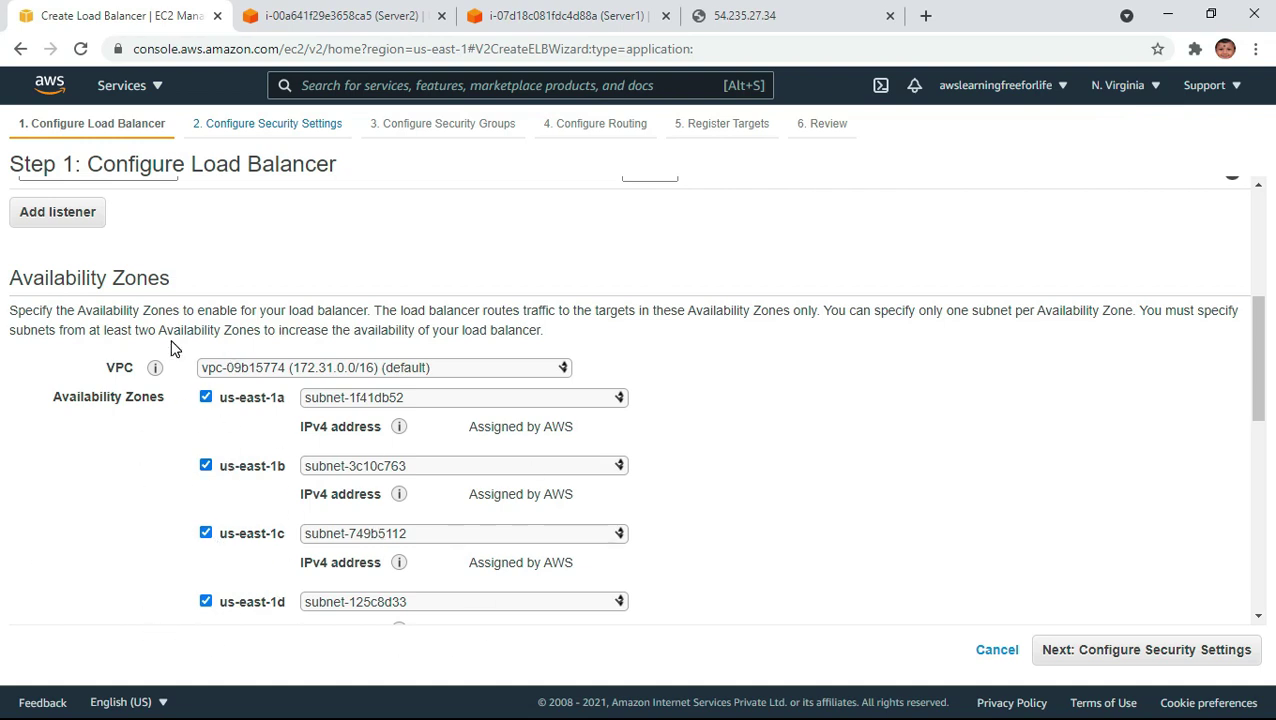
scroll(1062, 492, "down", 3)
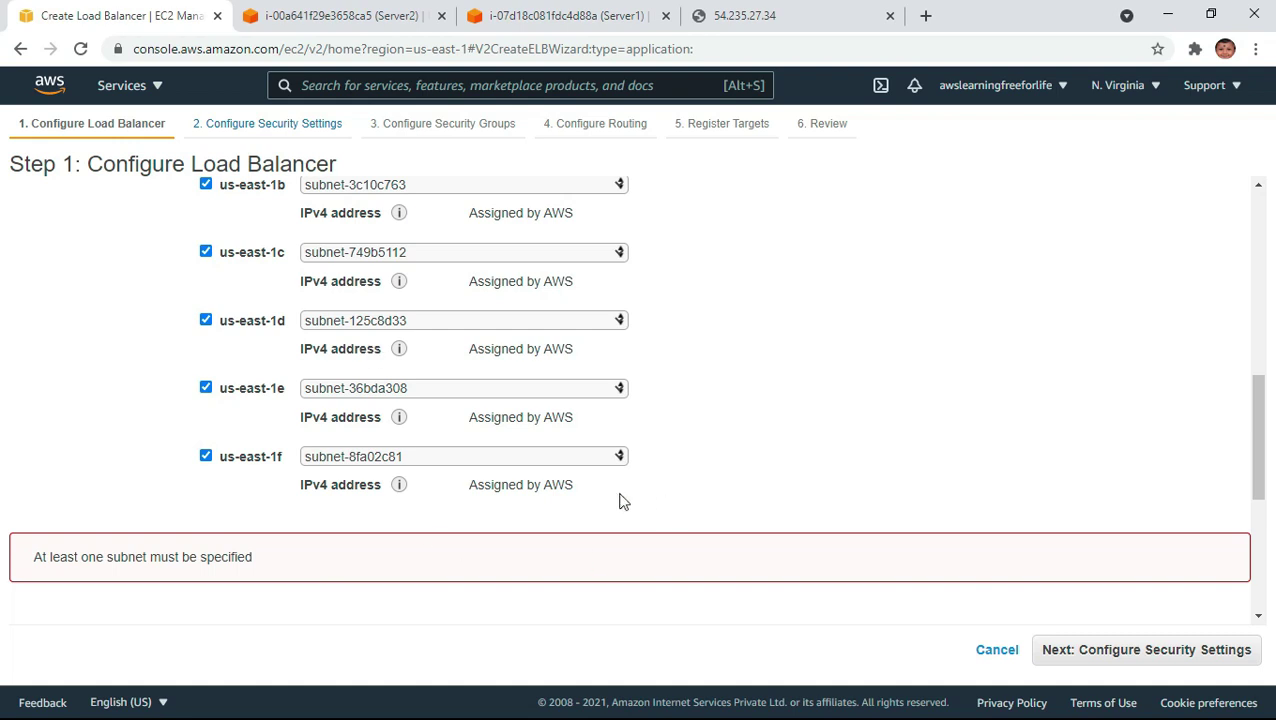
scroll(628, 500, "up", 3)
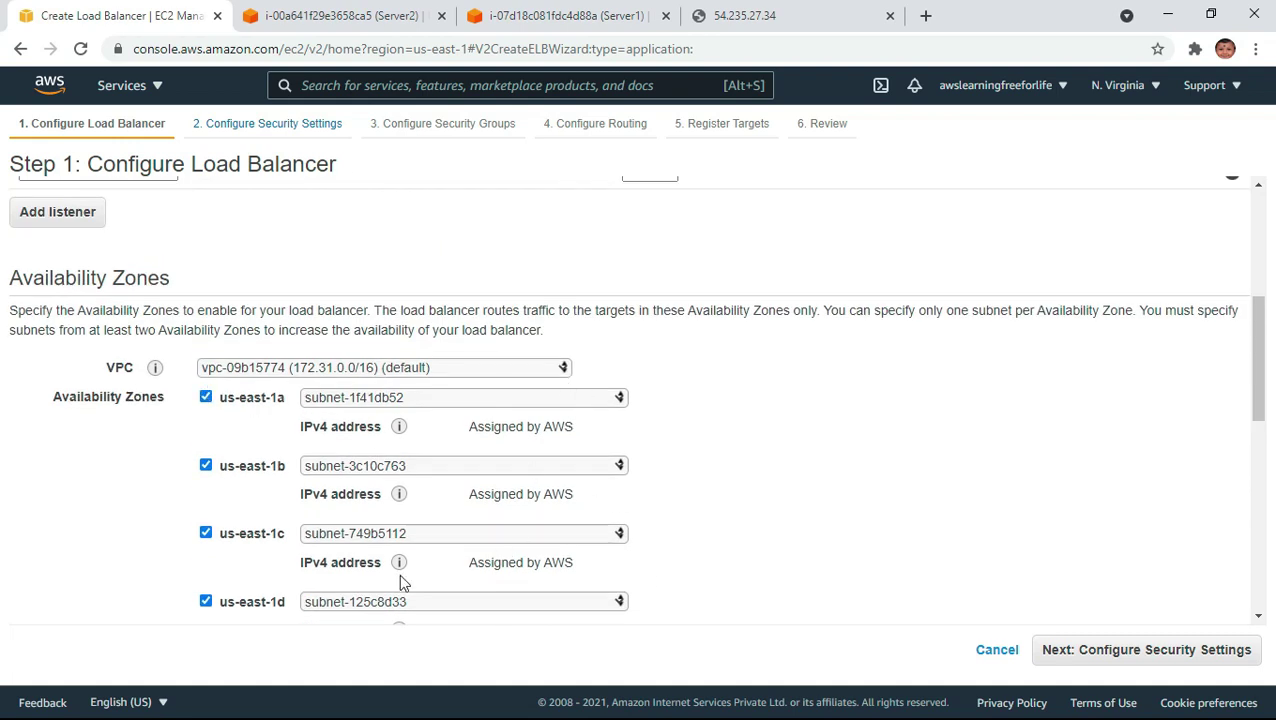
scroll(895, 540, "down", 3)
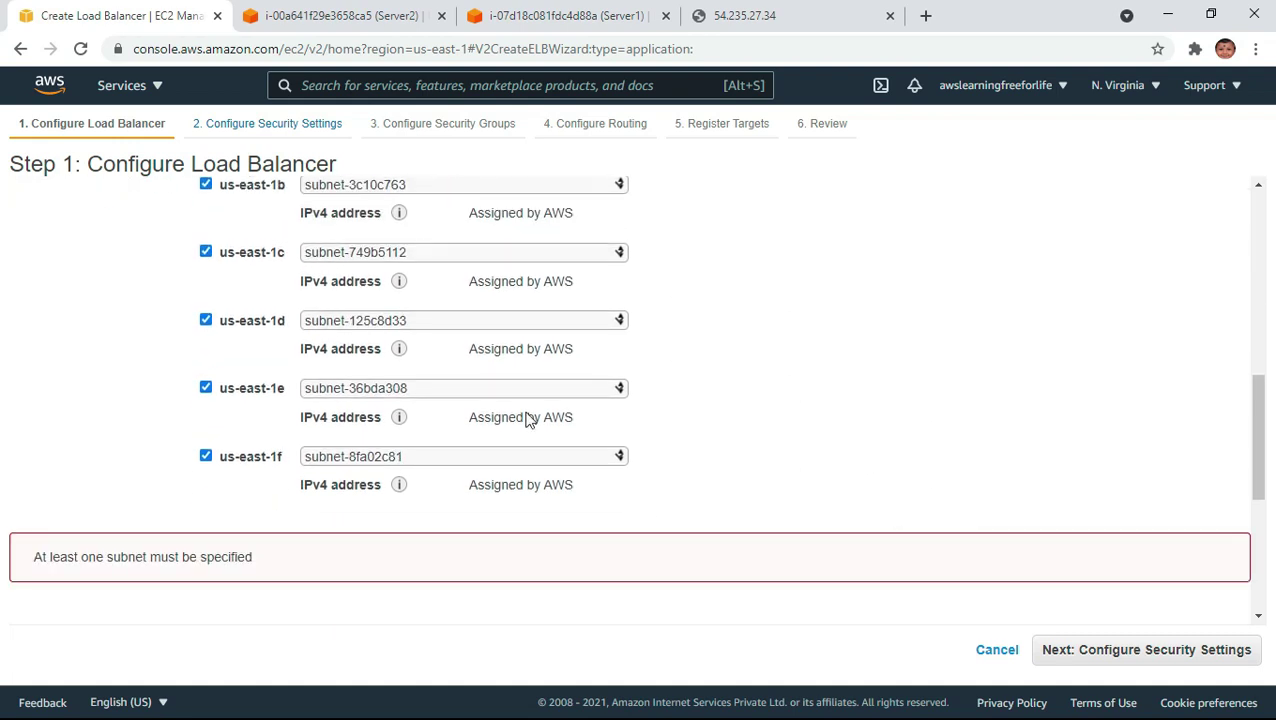
left_click(1218, 651)
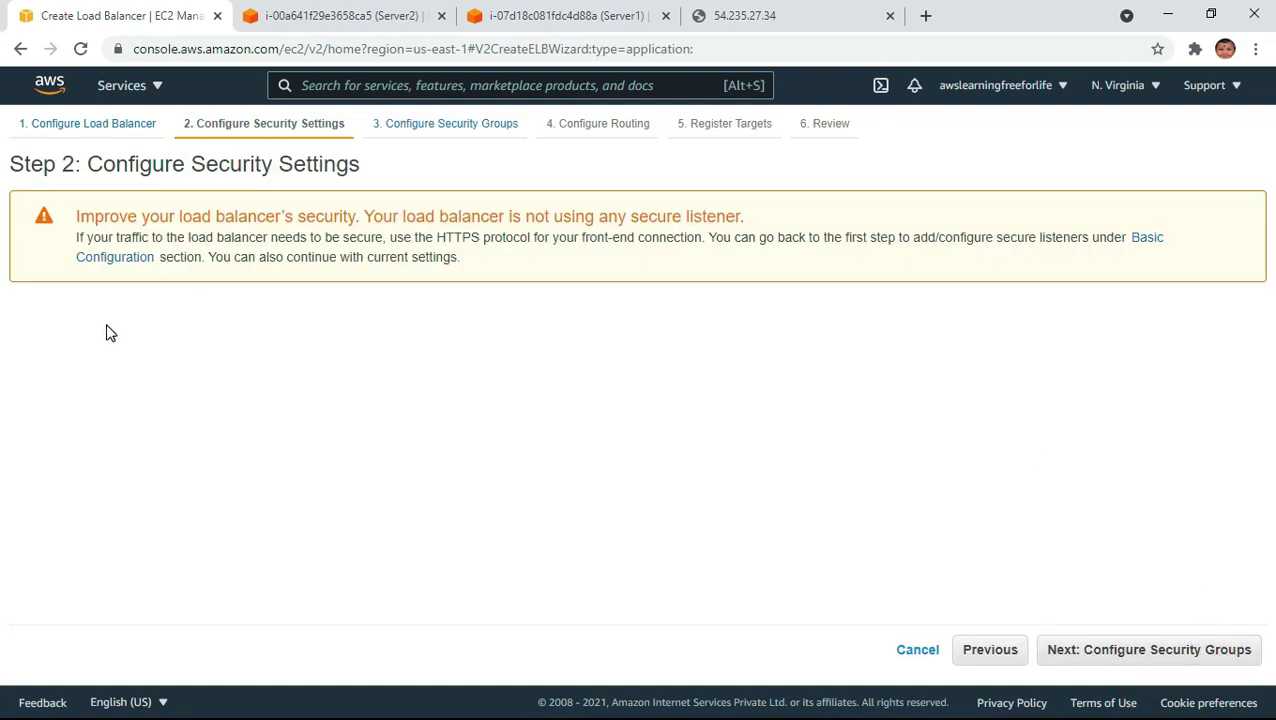
- Go back to the load balancer configuration to review its add-on services and tags, then return to the security settings
left_click(988, 650)
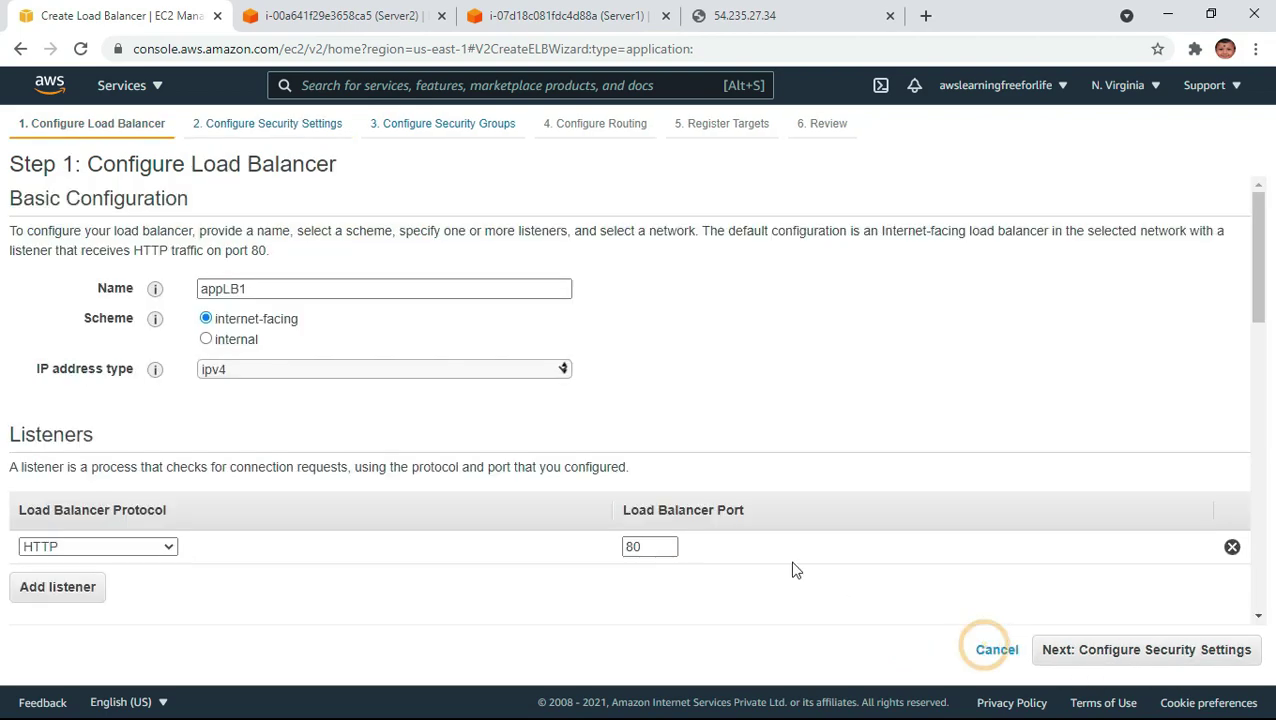
scroll(333, 500, "down", 10)
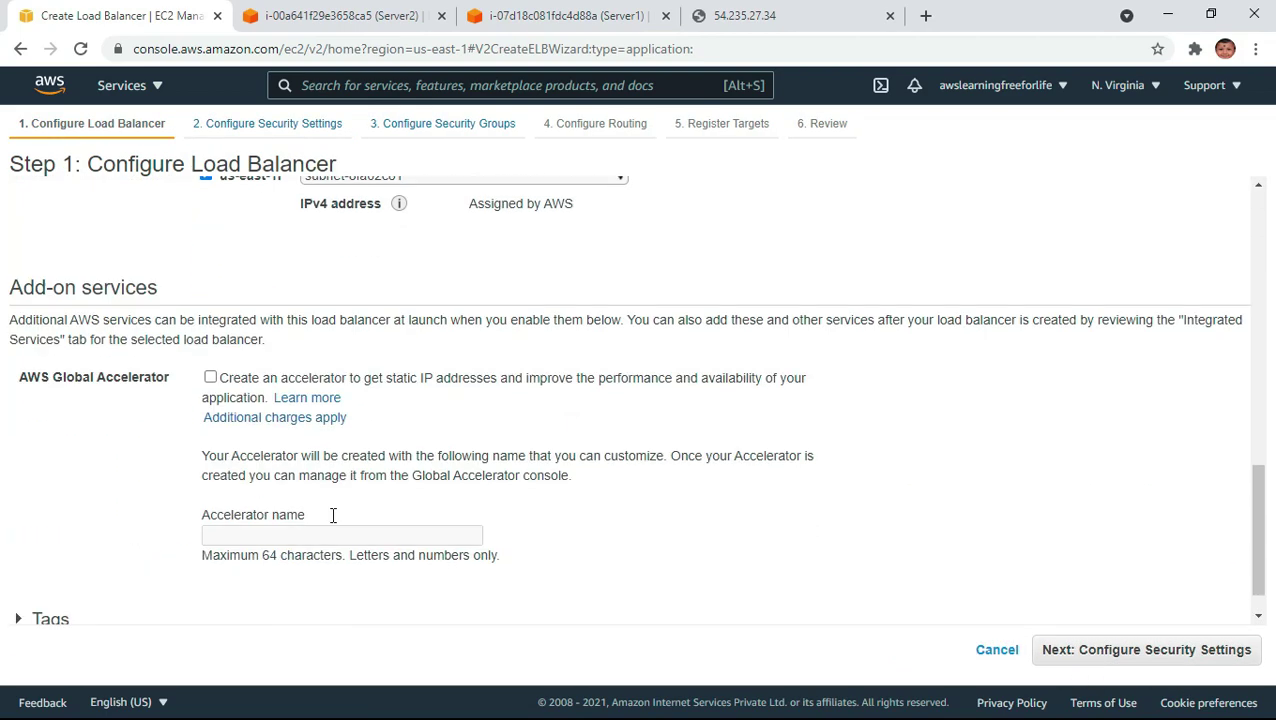
scroll(333, 515, "down", 1)
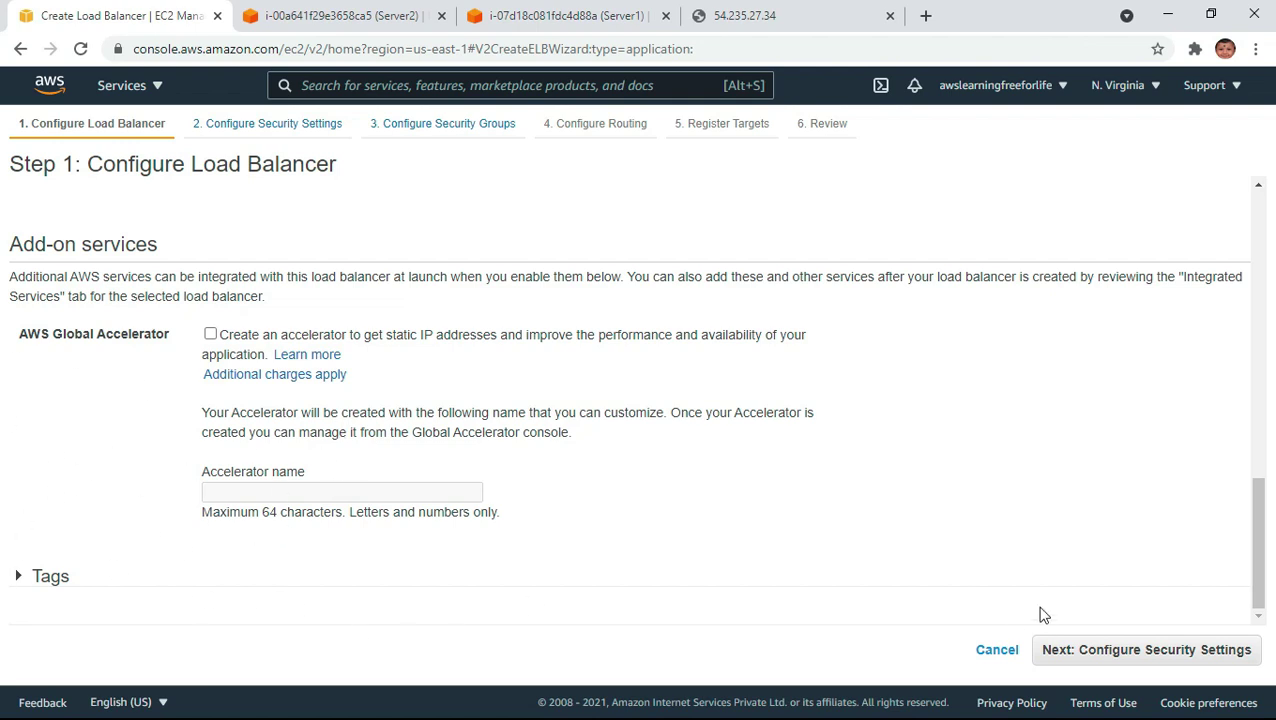
left_click(1228, 649)
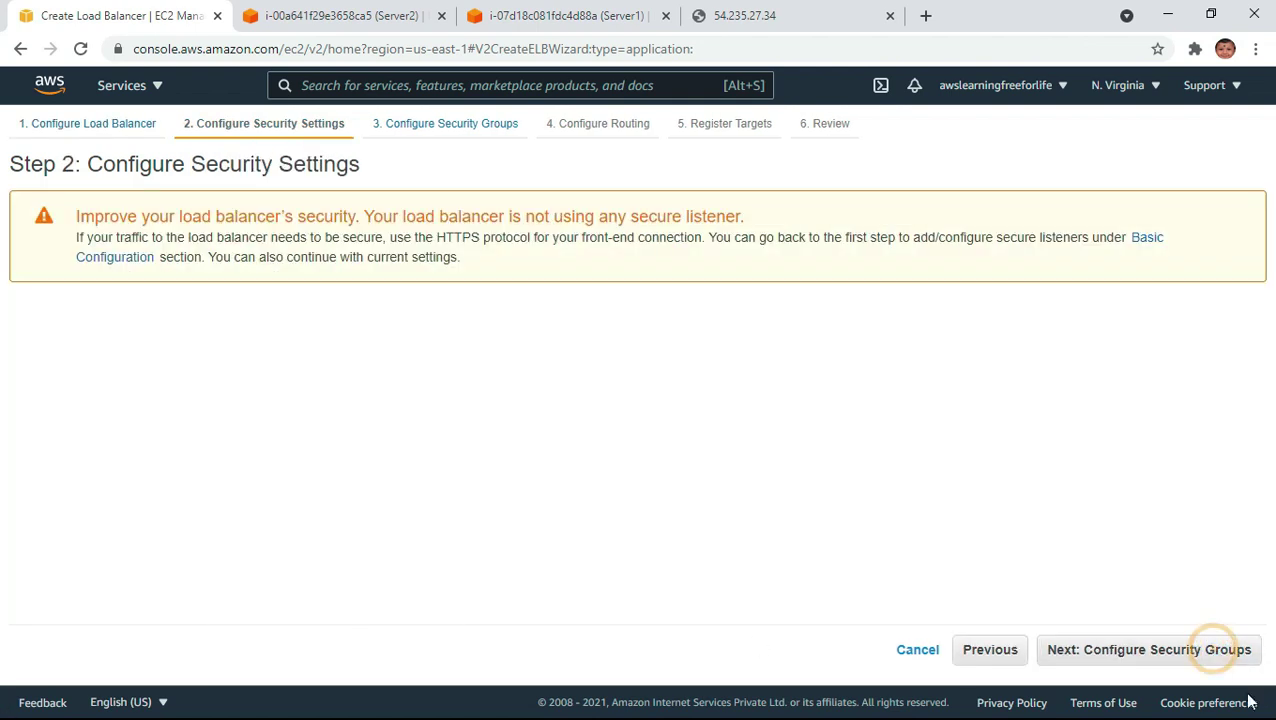
- Continue with the current security settings to the security group configuration and look through the existing VPC security groups
left_click(1214, 656)
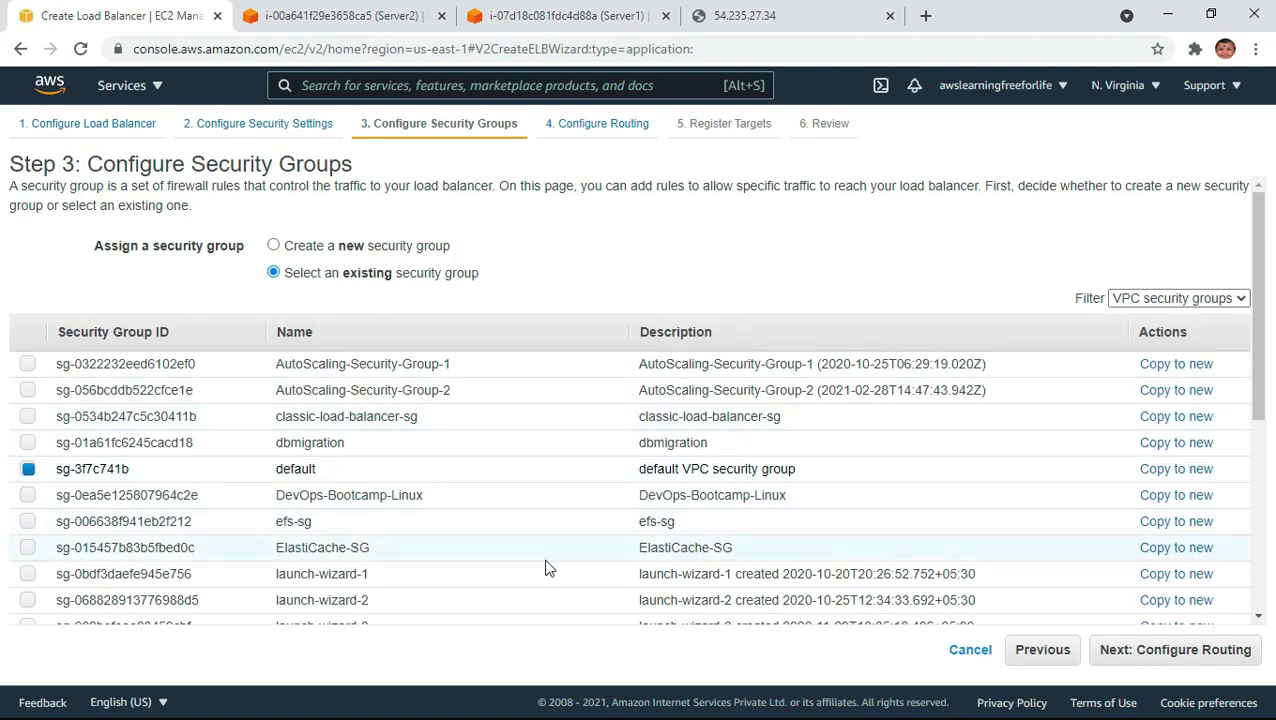
scroll(576, 567, "down", 1)
scroll(576, 567, "down", 1)
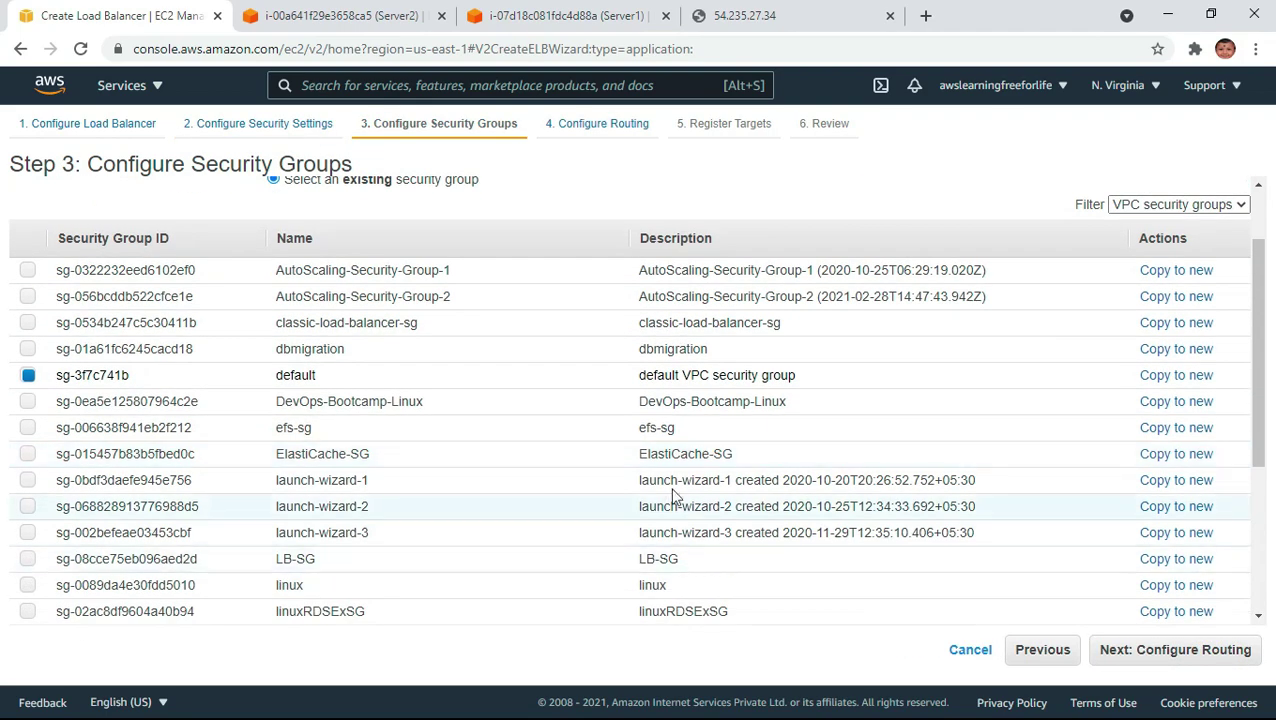
scroll(270, 470, "up", 1)
scroll(270, 470, "up", 1)
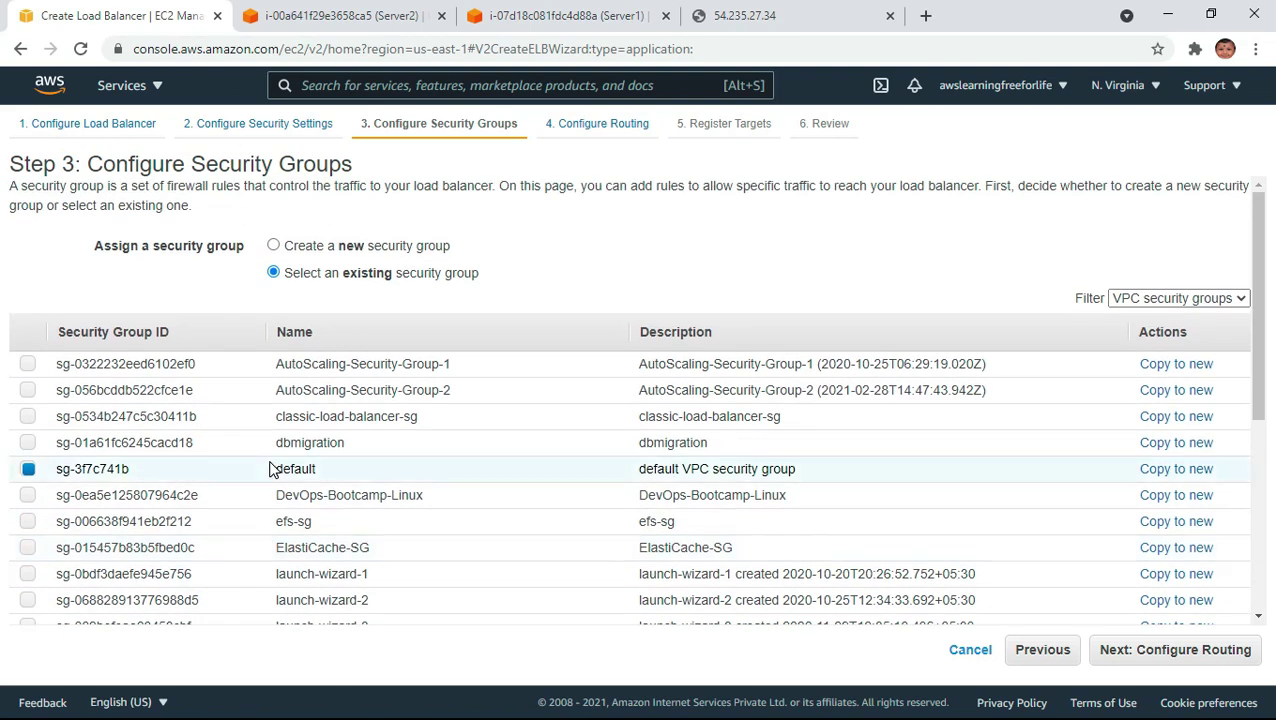
- Choose to create a new security group for the load balancer and name it app-lb-sg
left_click(710, 418)
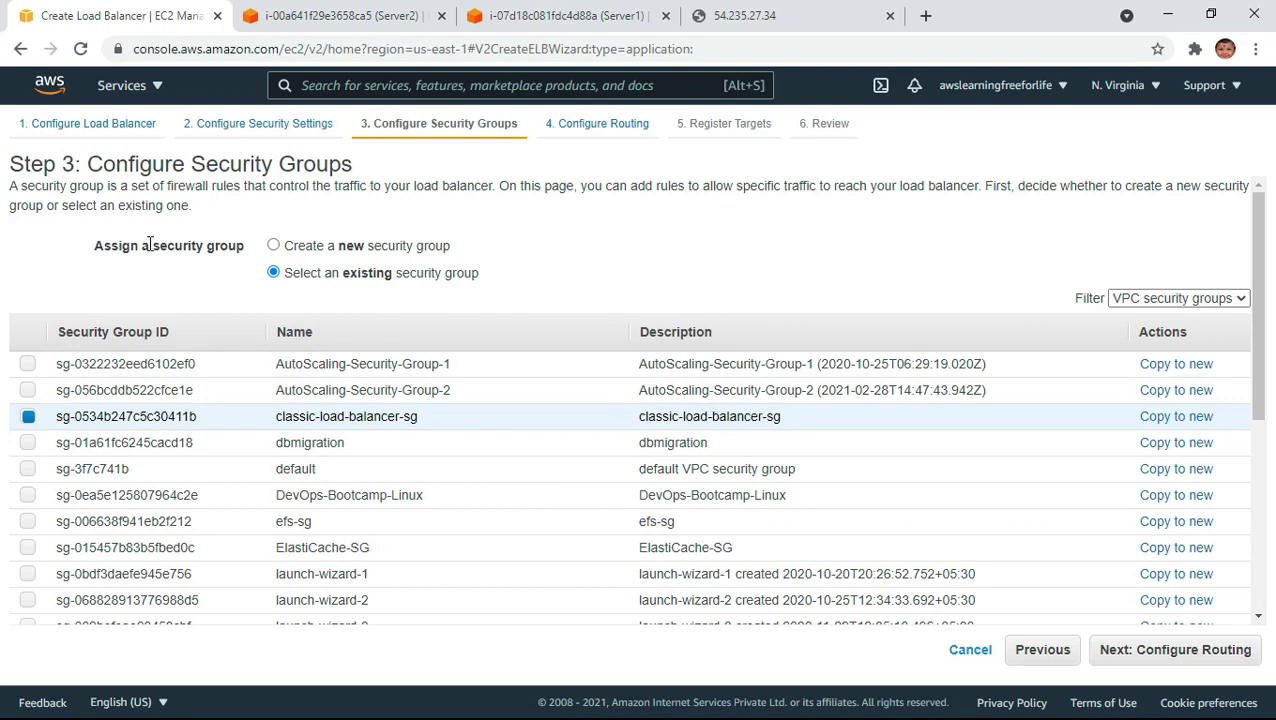
left_click(330, 246)
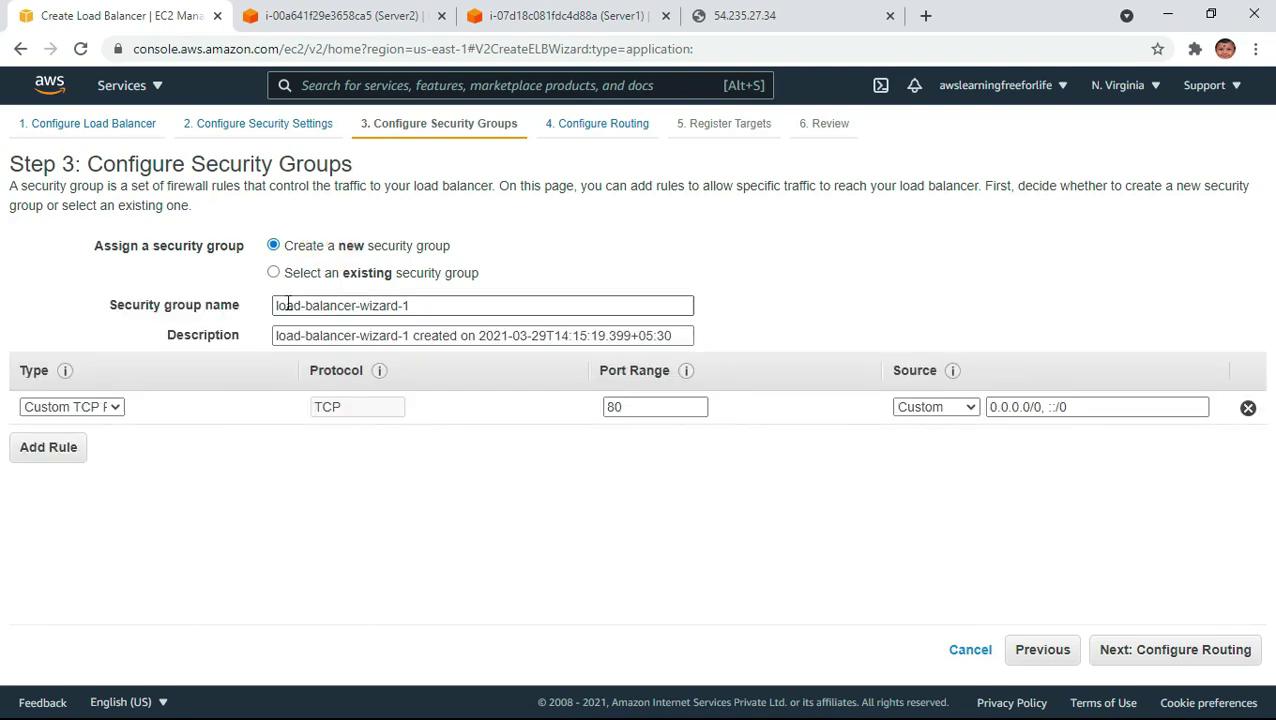
left_click(447, 305)
key("ctrl+a")
type("a")
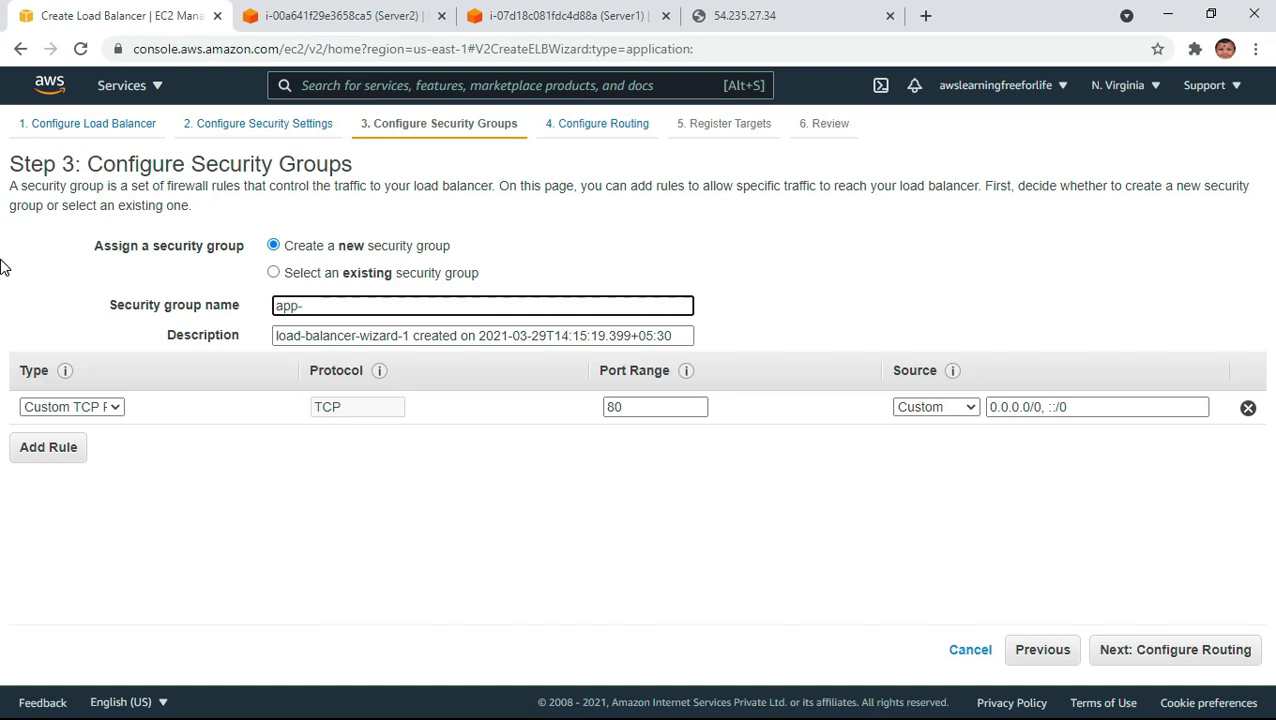
type("pp-lb-sg")
- Copy the security group name app-lb-sg into its description and continue to the routing configuration
key("shift+Left")
key("shift+Left")
key("shift+Left")
key("shift+Left")
key("shift+Left")
key("shift+Left")
key("shift+Left")
key("shift+Left")
key("ctrl+c")
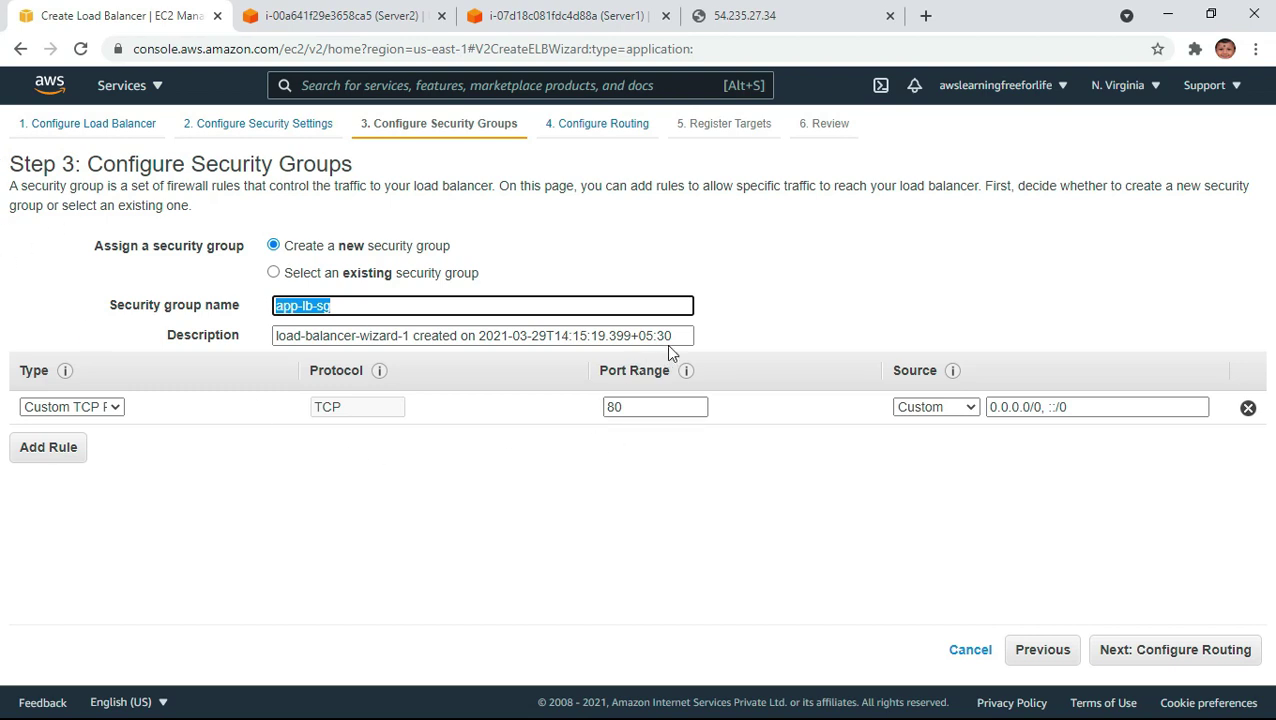
left_click_drag(674, 337, 5, 278)
key("ctrl+v")
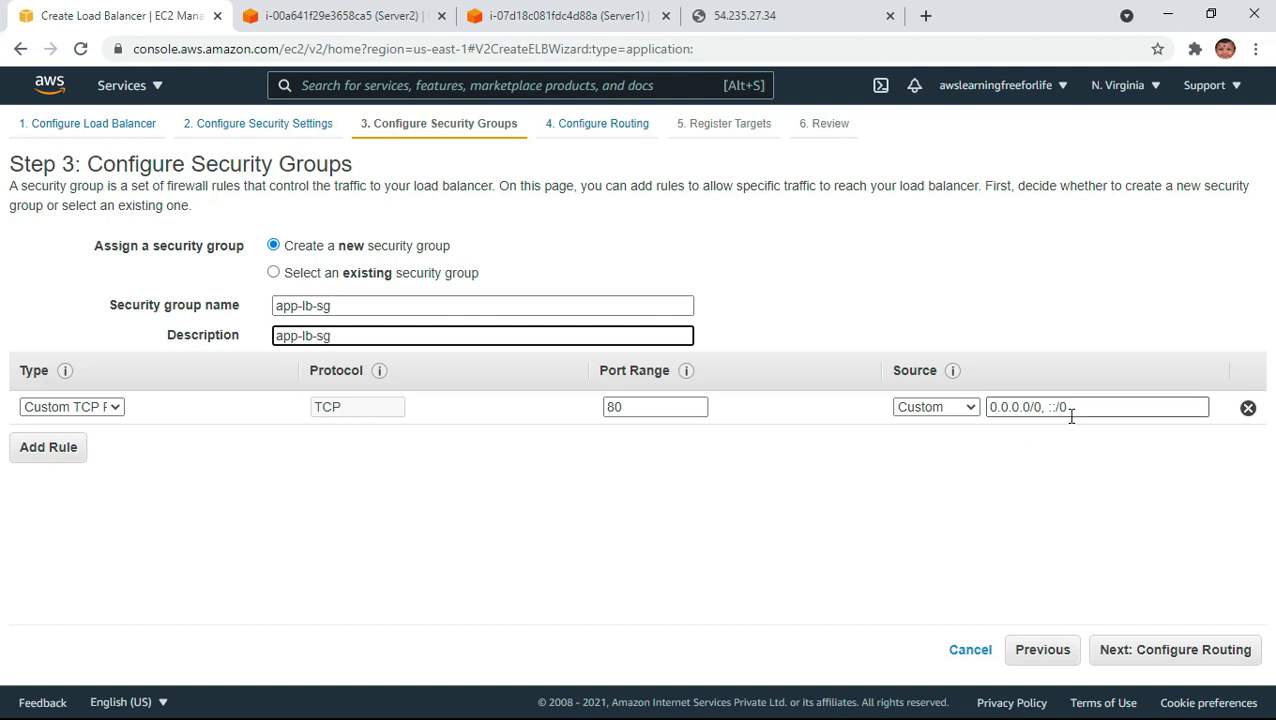
left_click(1237, 652)
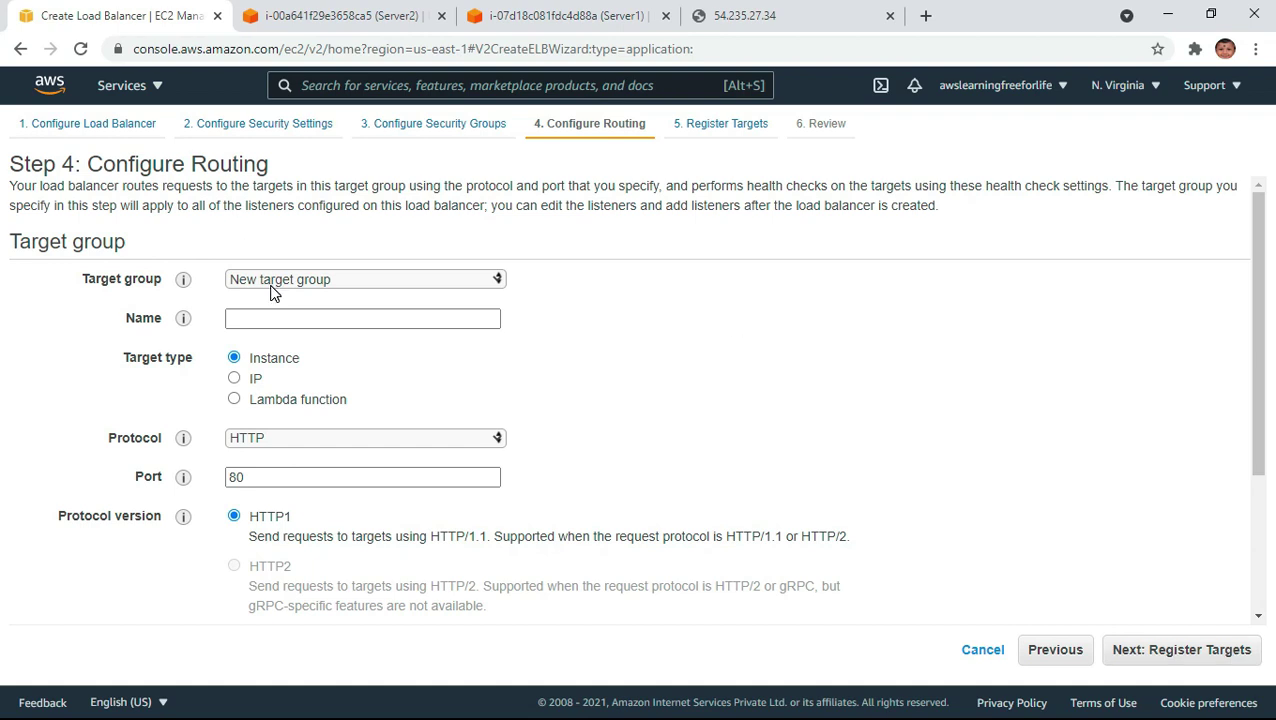
- Name the new target group app-lb-tg and go to its health check settings
left_click(275, 314)
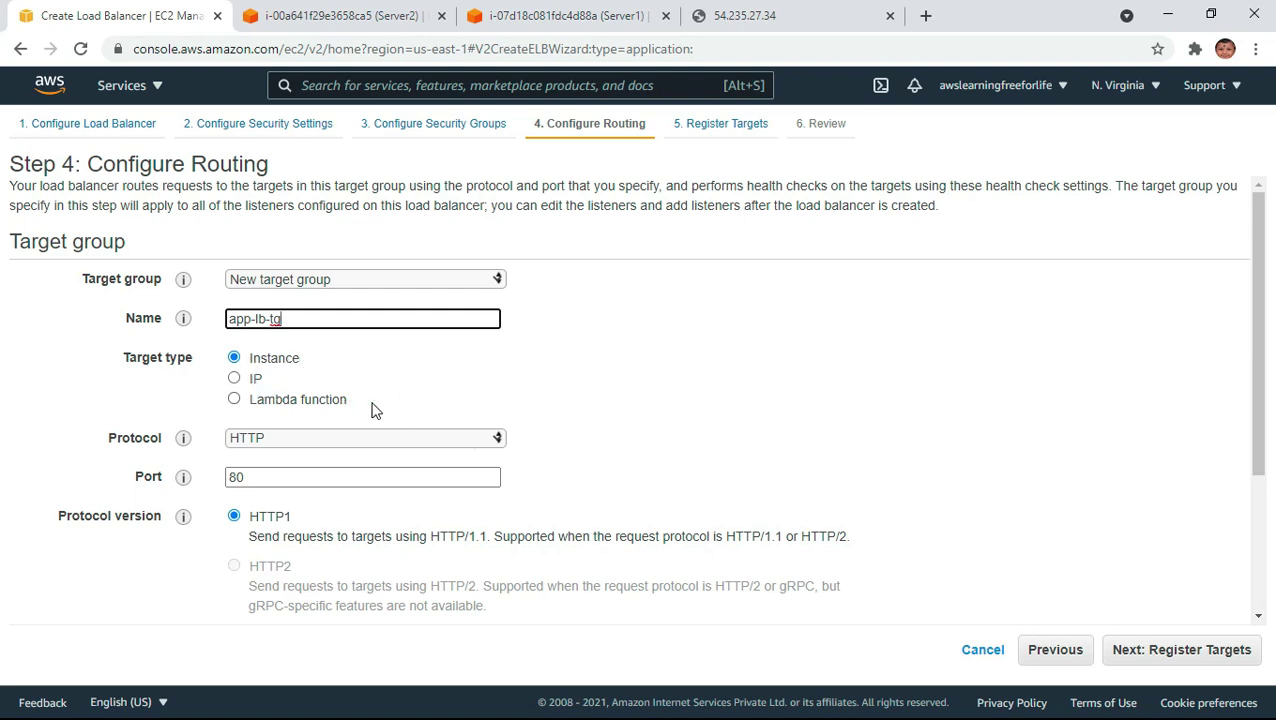
scroll(500, 410, "down", 1)
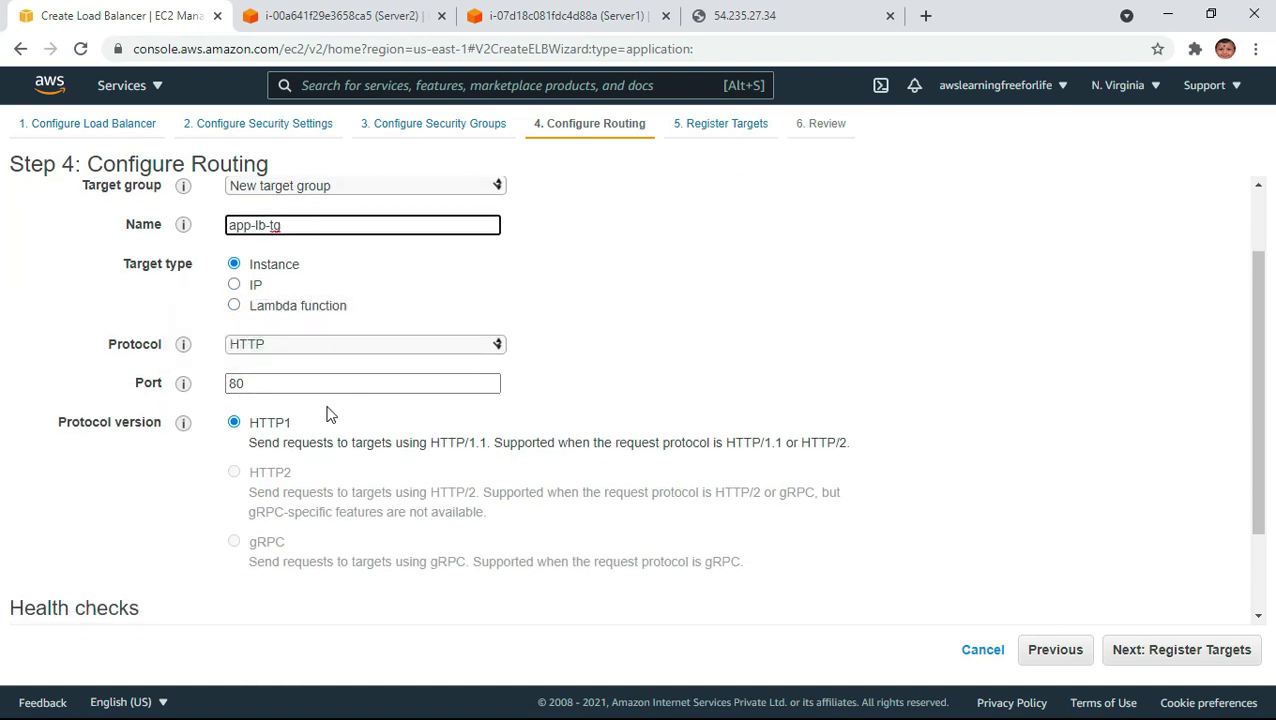
scroll(320, 500, "down", 2)
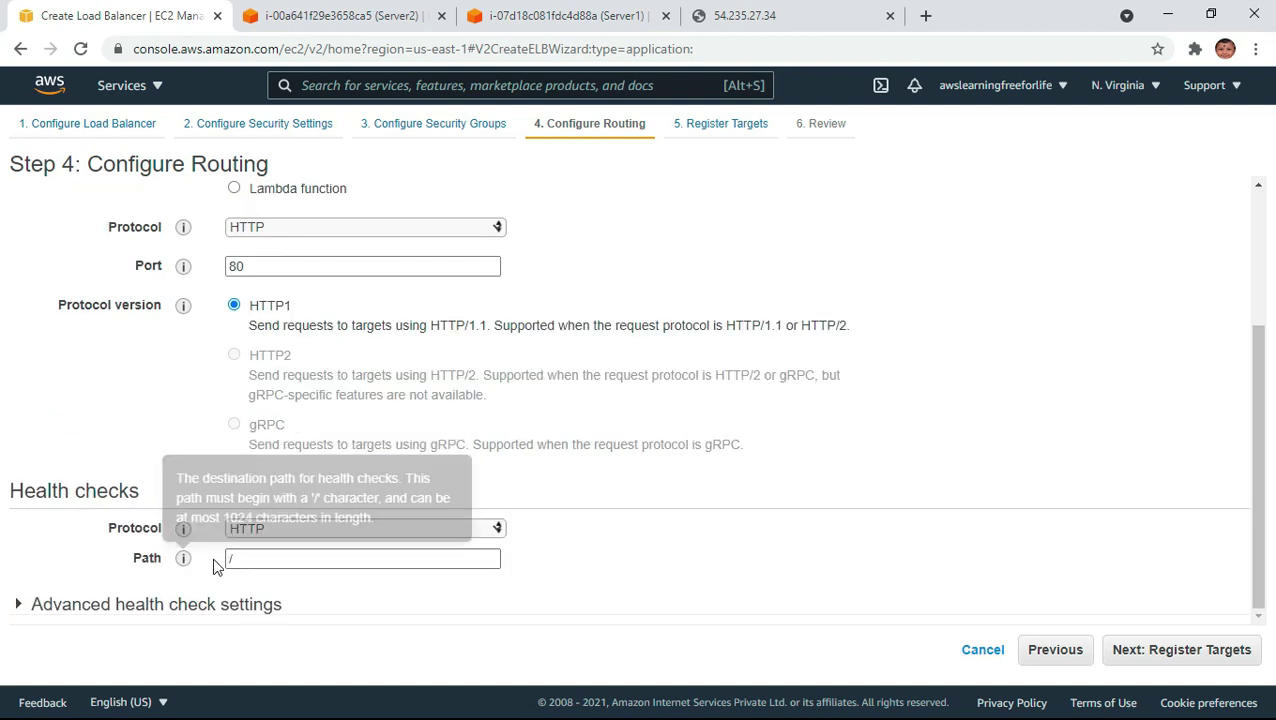
- Expand the advanced health check settings and set the healthy threshold to 3
left_click(18, 604)
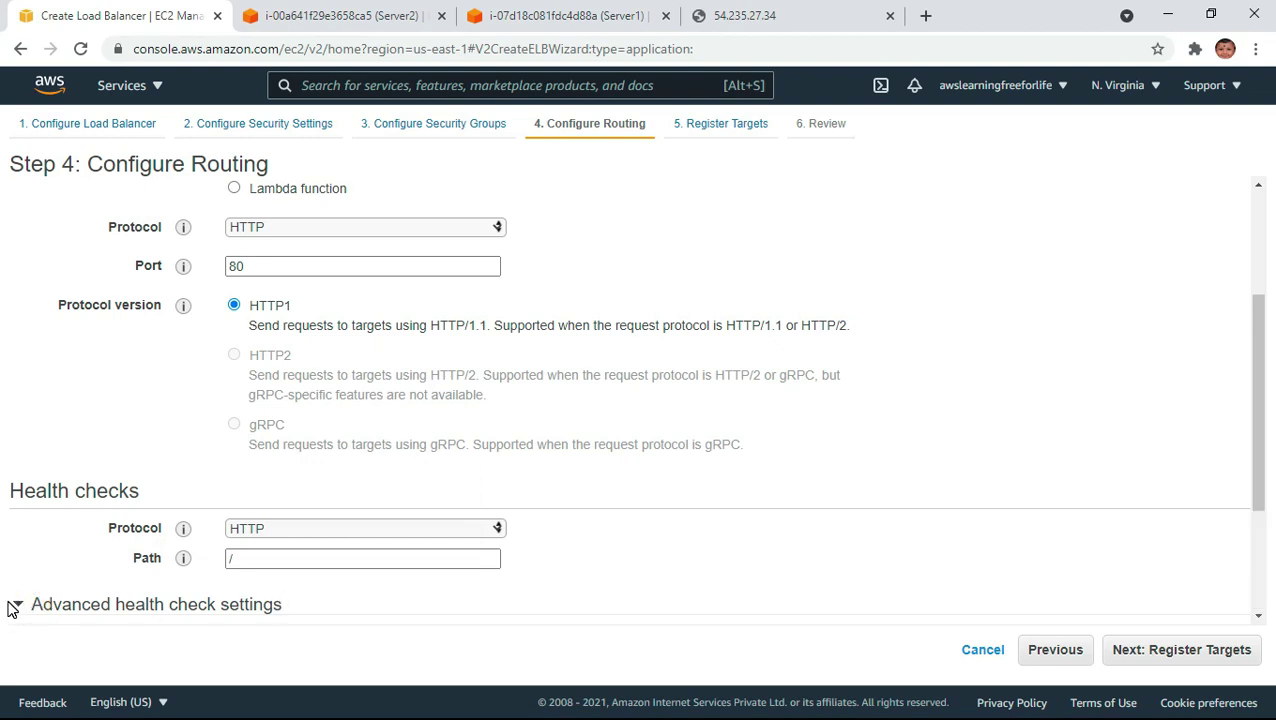
left_click(53, 615)
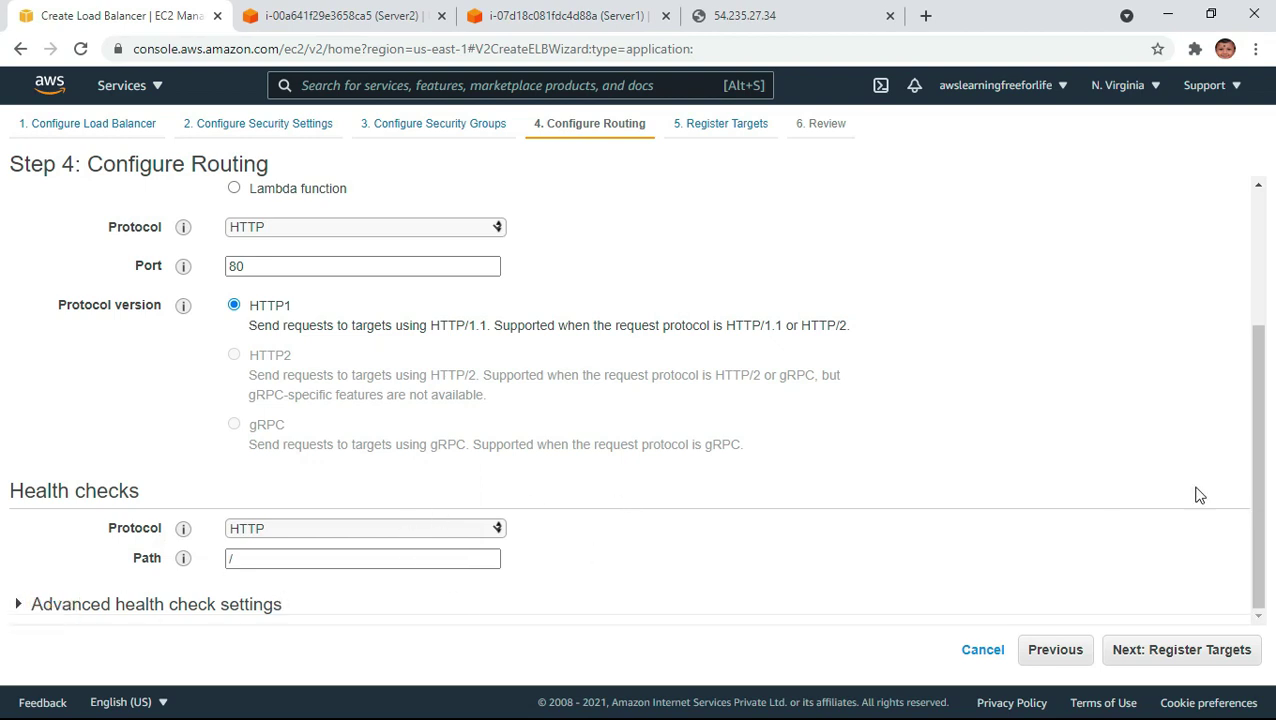
key("ctrl+a")
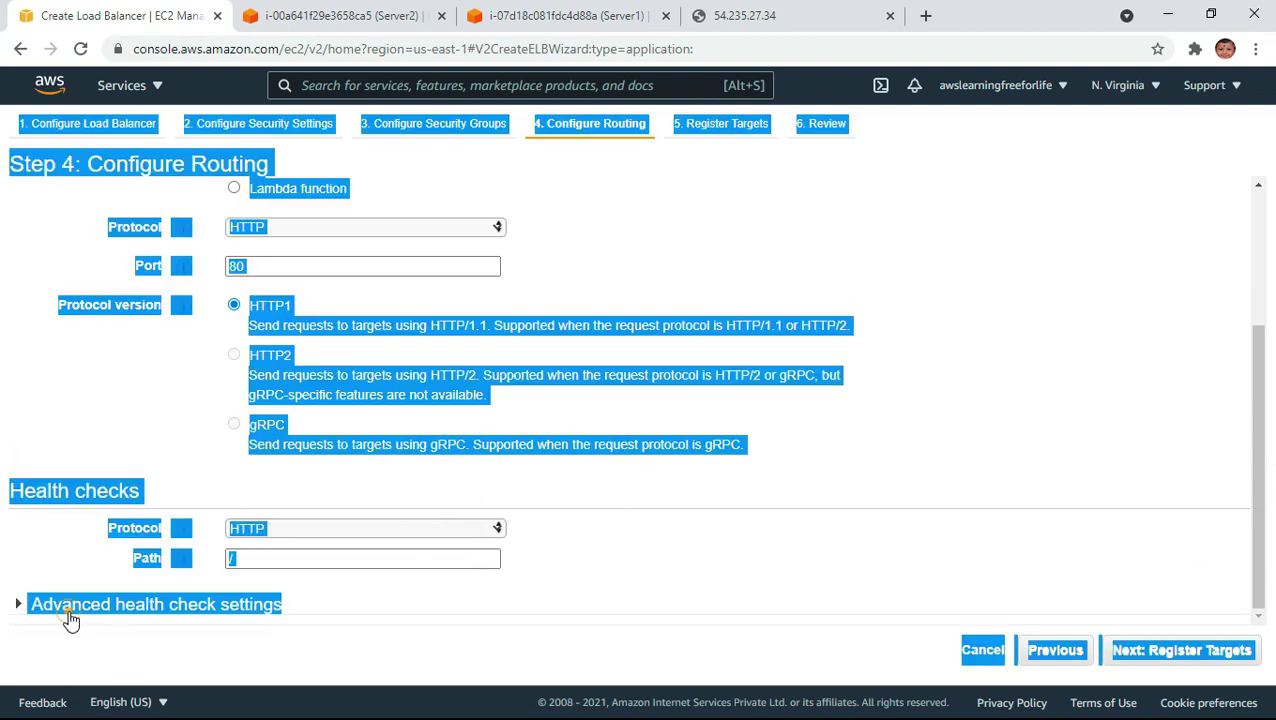
left_click(16, 606)
scroll(832, 598, "down", 2)
mouse_move(182, 608)
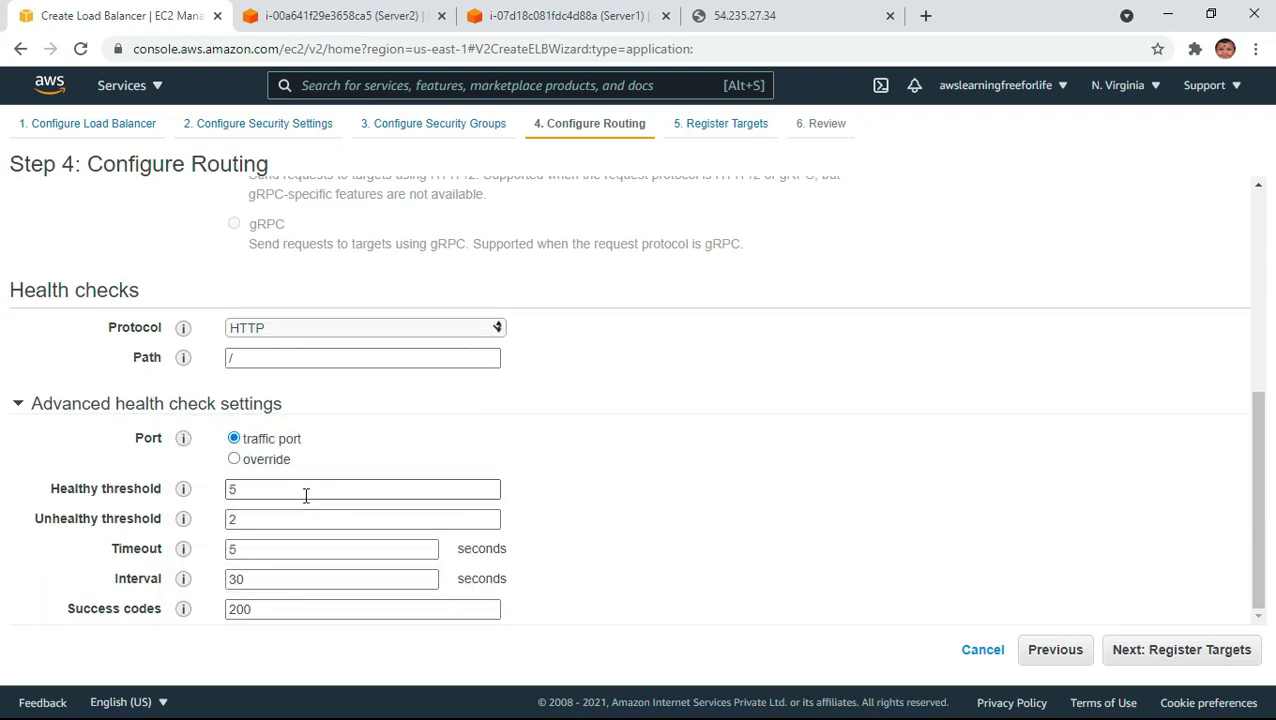
mouse_move(183, 490)
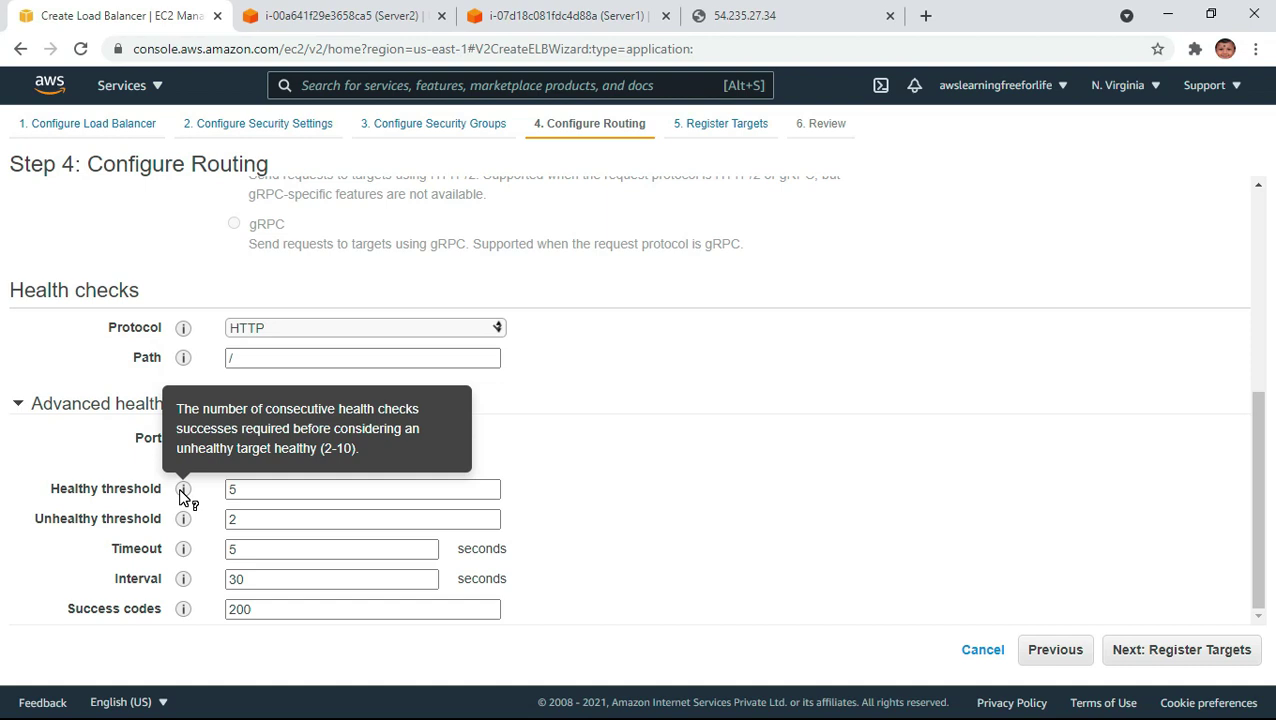
double_click(244, 489)
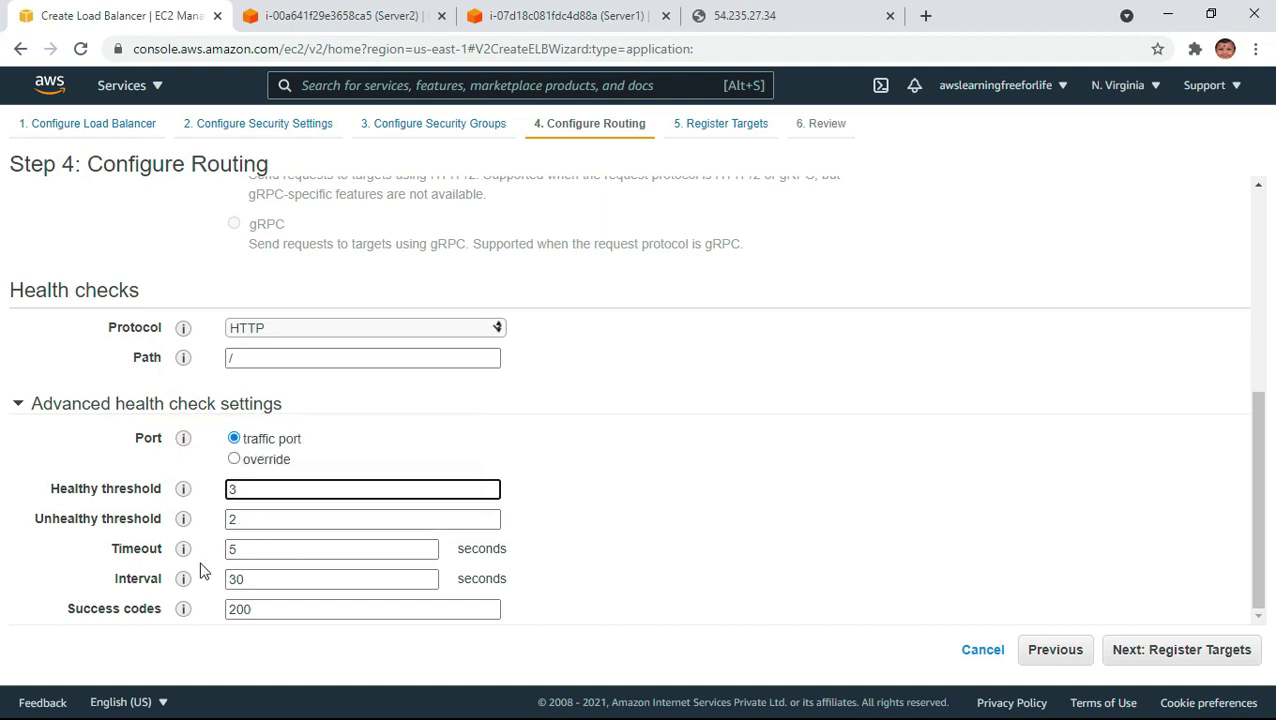
- Set the health check interval to 10 seconds and continue to target registration
mouse_move(182, 553)
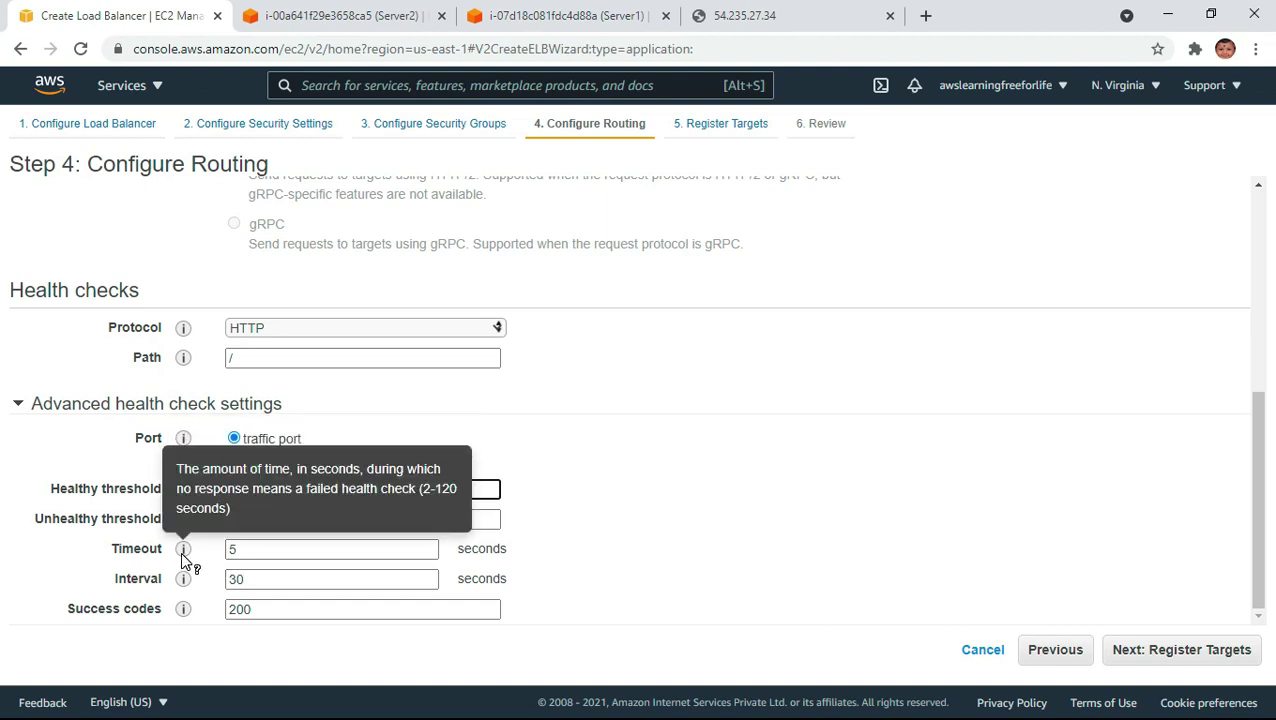
mouse_move(184, 582)
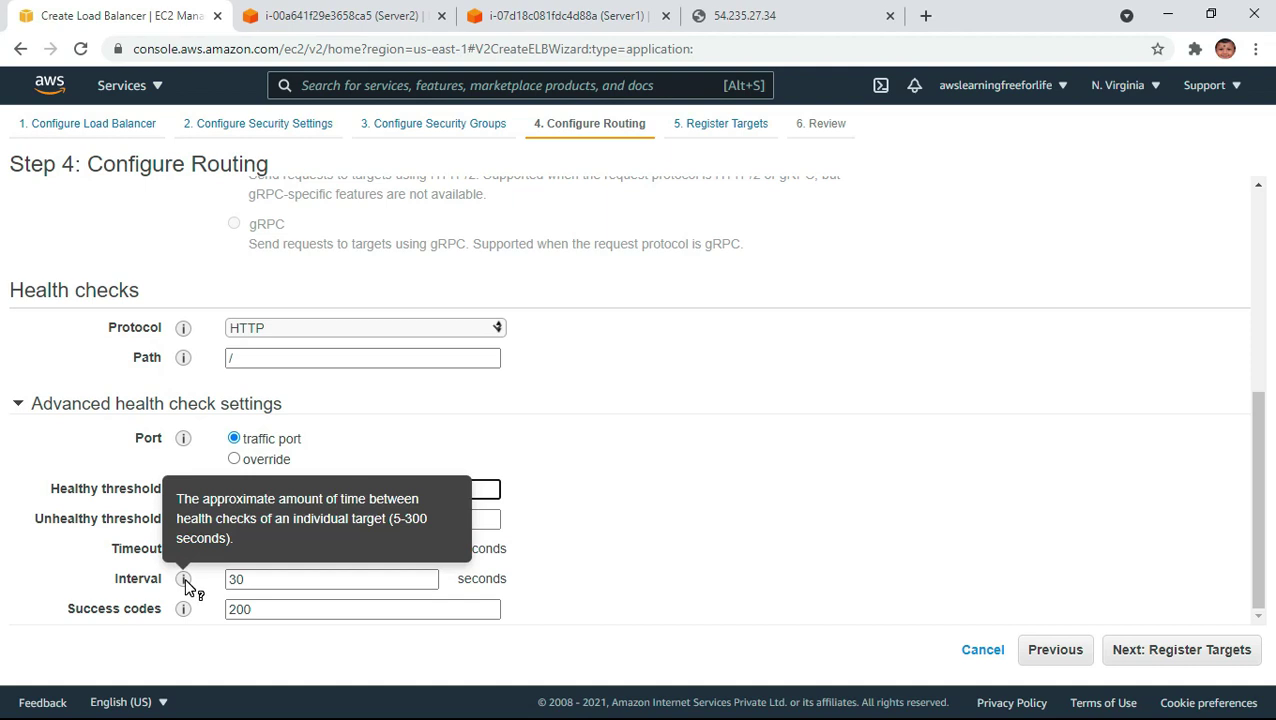
double_click(262, 578)
type("1")
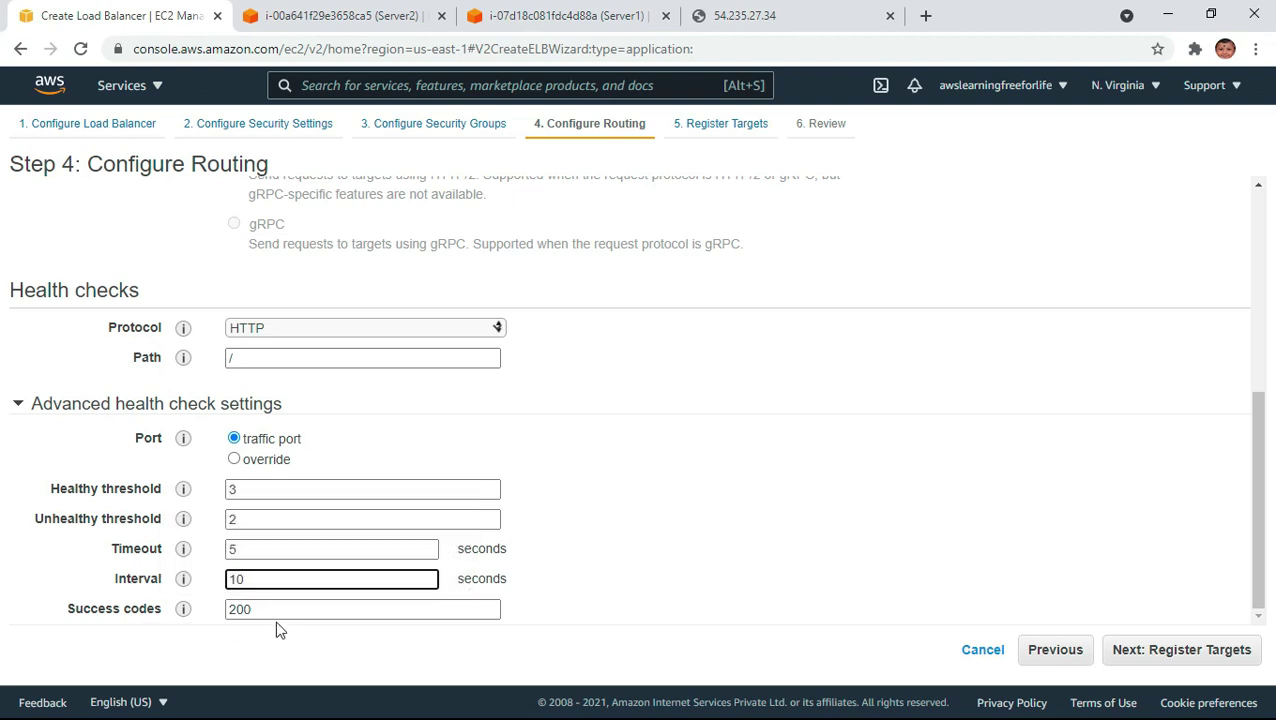
left_click(1214, 650)
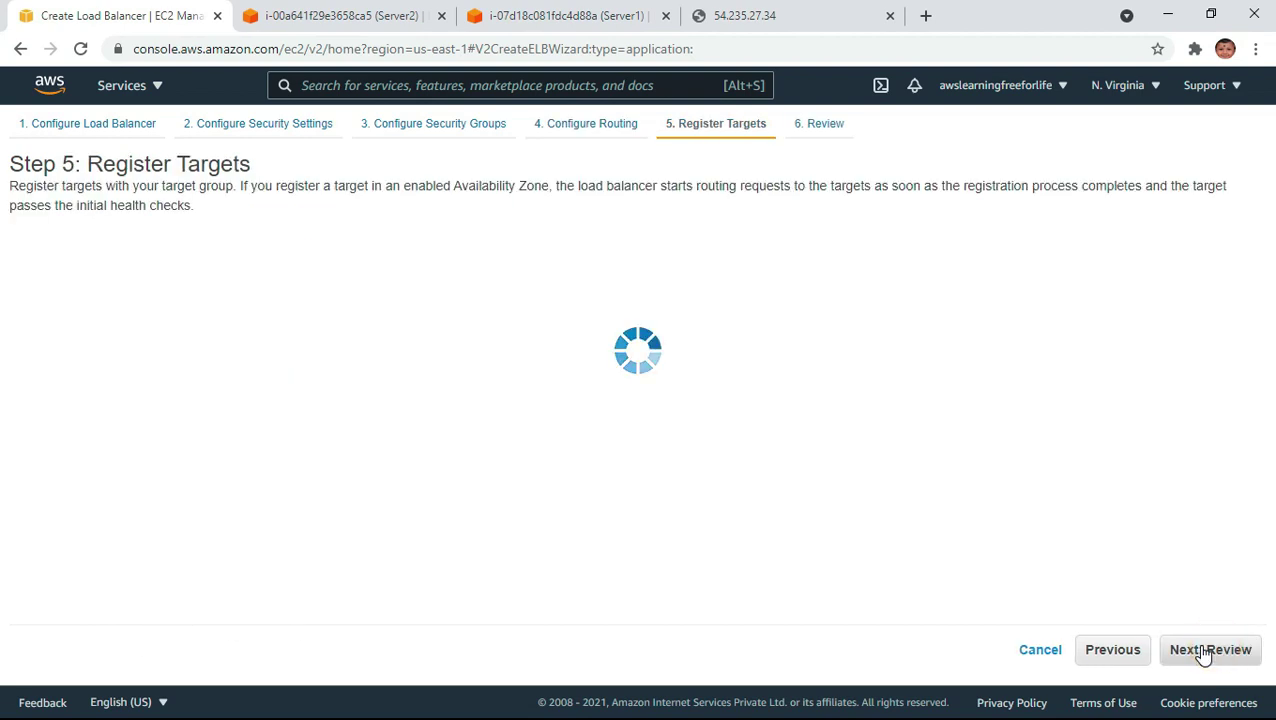
- Register both running instances, Server1 and Server2, with the target group on port 80
scroll(603, 484, "down", 1)
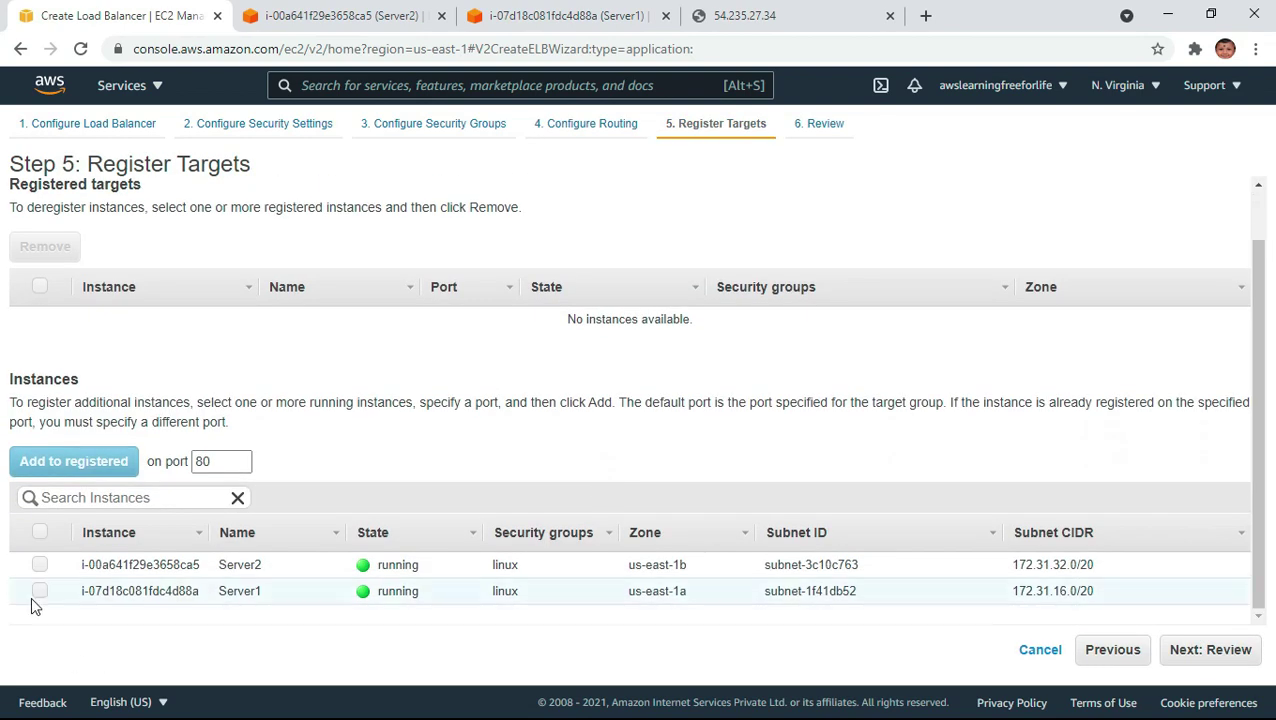
left_click(40, 533)
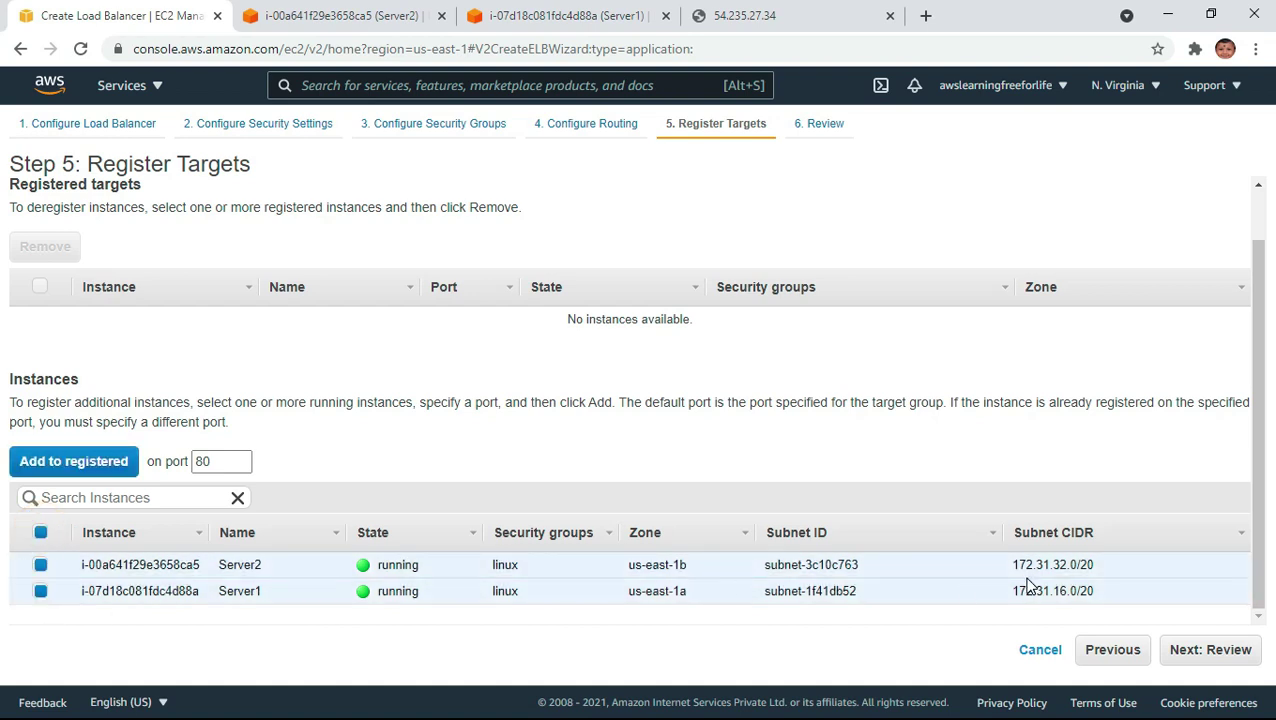
left_click(45, 461)
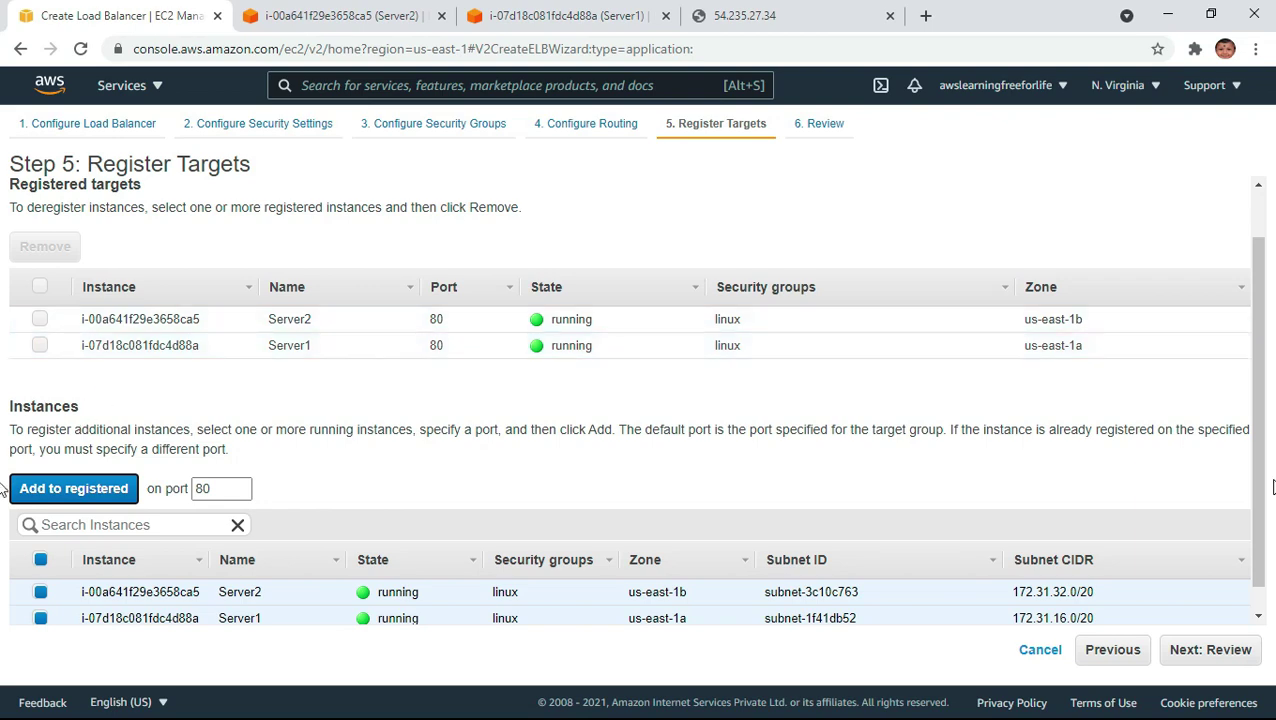
- Continue to the review, create the load balancer appLB1 and close the creation status page
left_click(1220, 660)
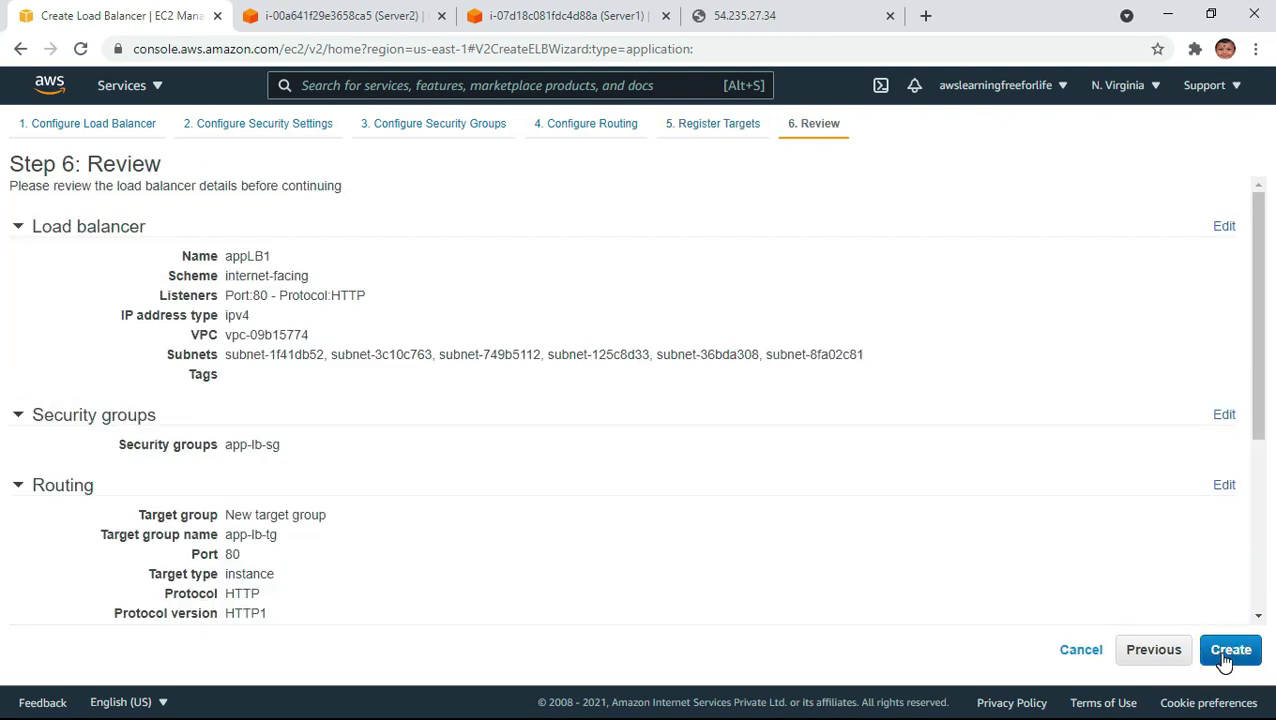
left_click(1229, 651)
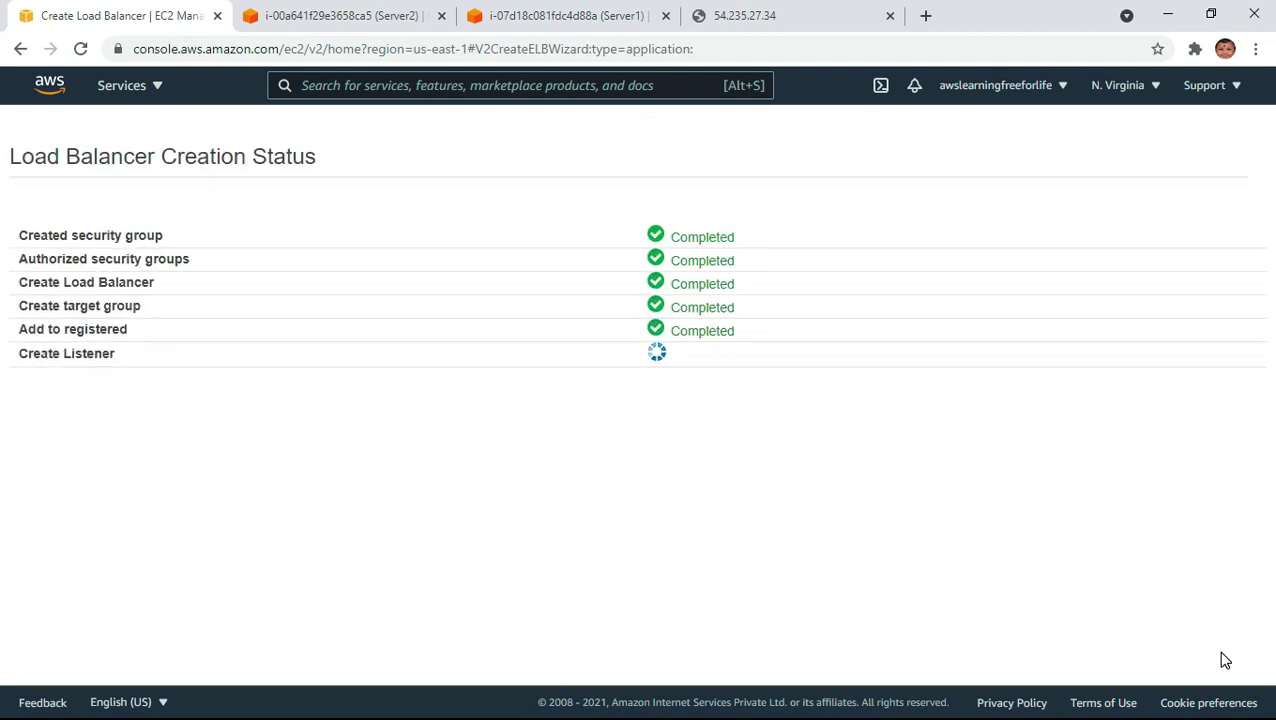
left_click(1233, 428)
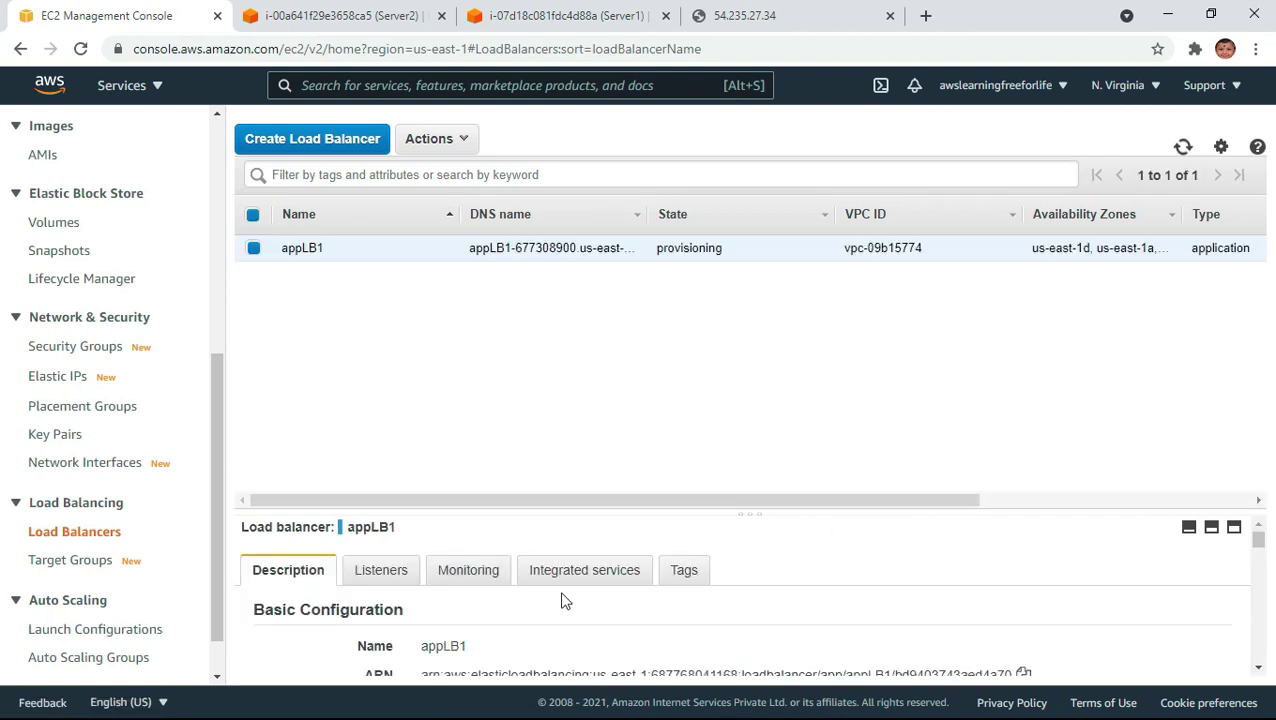
- Enlarge the details of appLB1 and copy the load balancer's full DNS name
left_click_drag(656, 511, 686, 294)
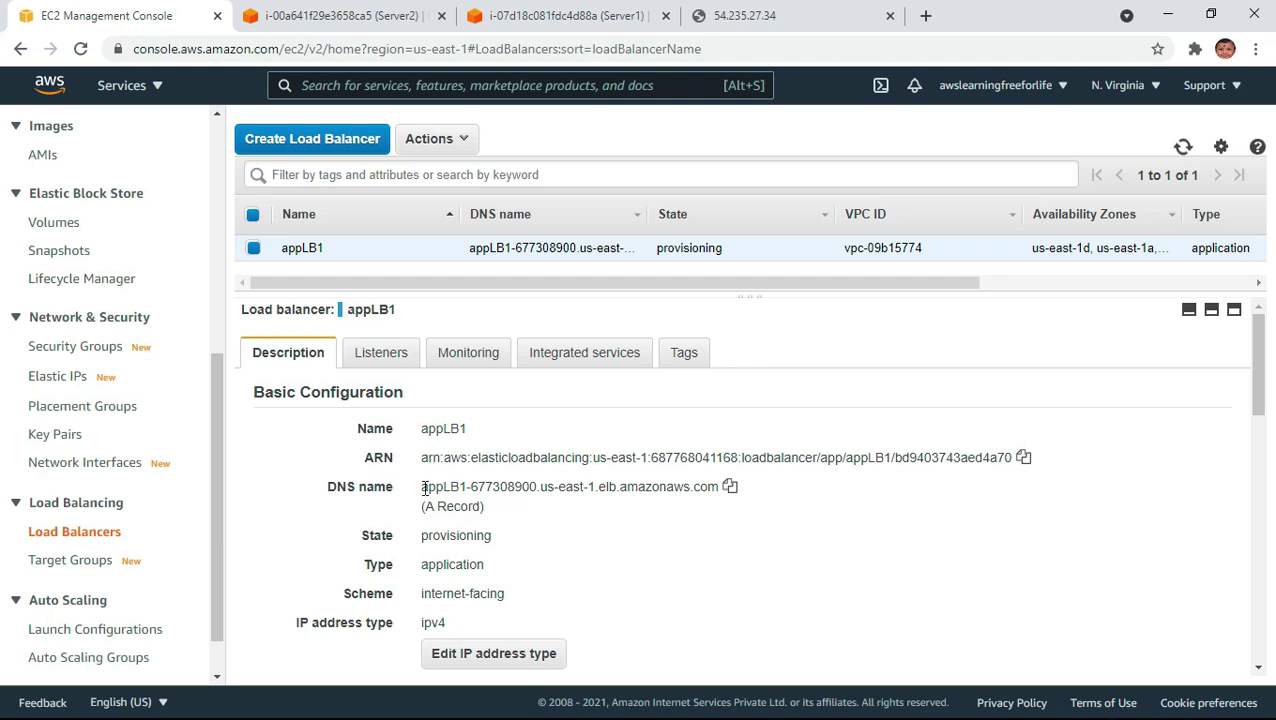
left_click_drag(427, 487, 710, 487)
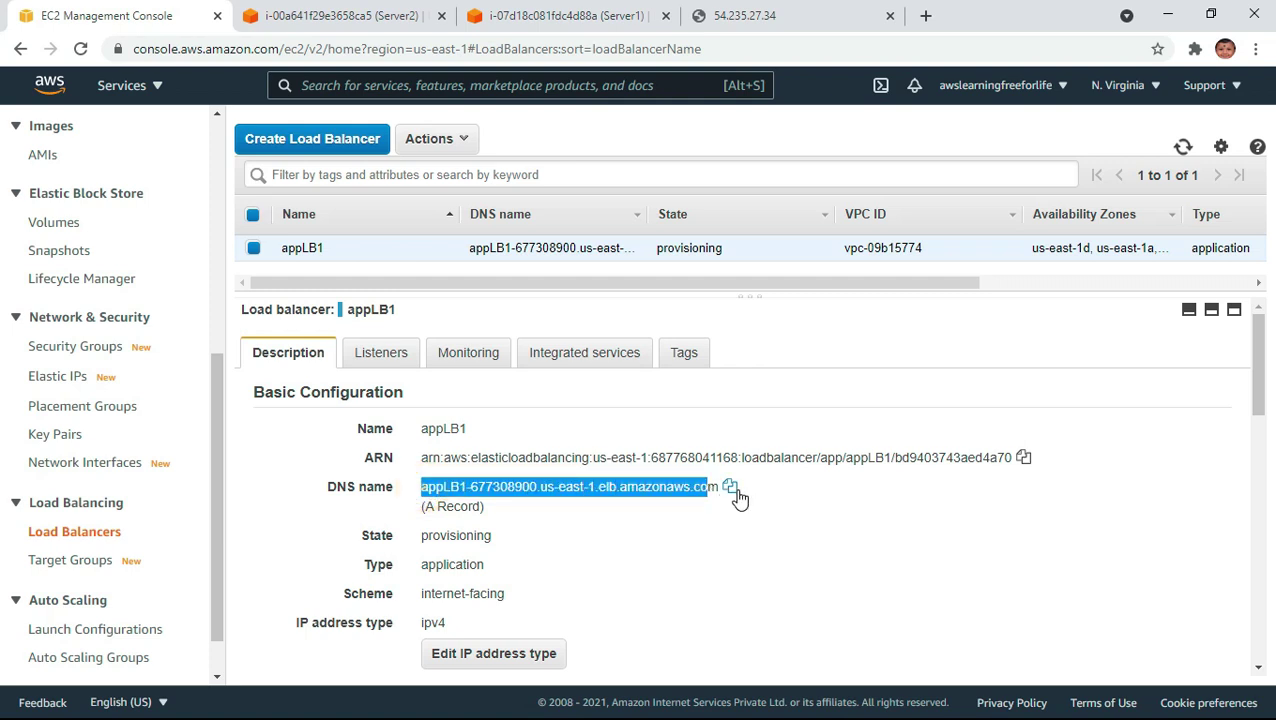
left_click(733, 489)
- Try to load appLB1's DNS name in the browser tab showing Server1's page, then close that tab
left_click(775, 18)
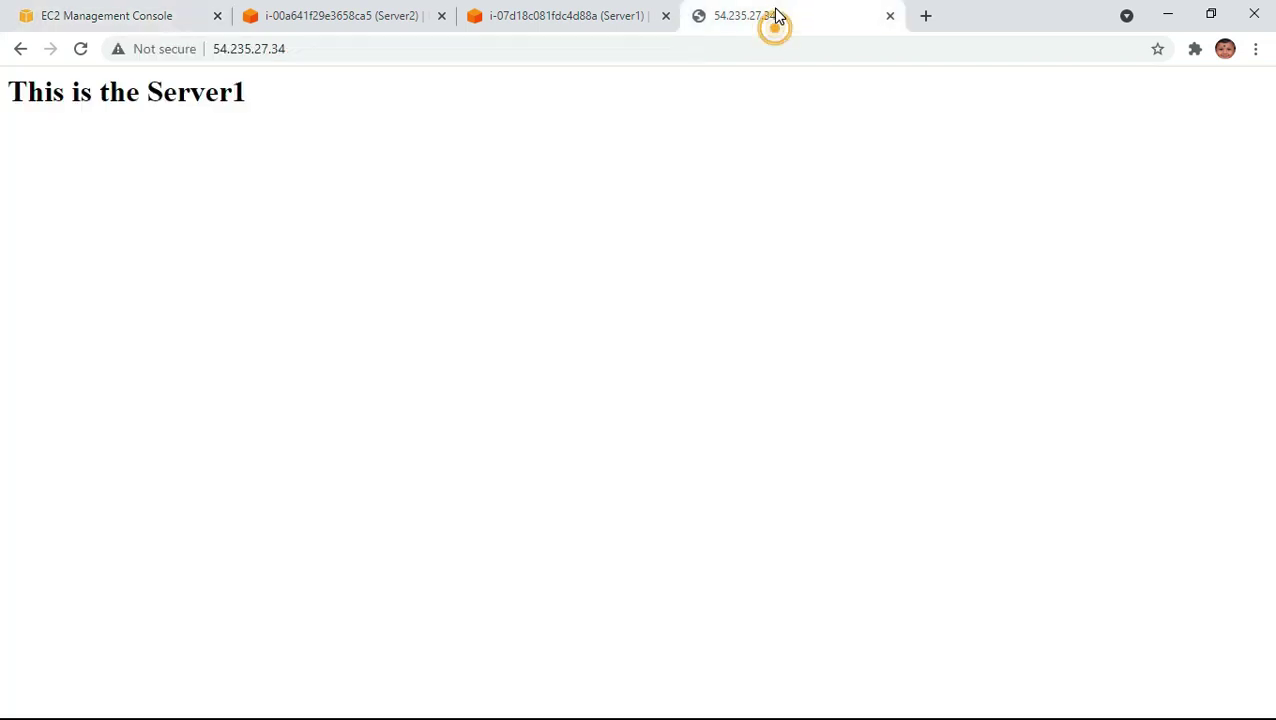
left_click(384, 48)
key("ctrl+v")
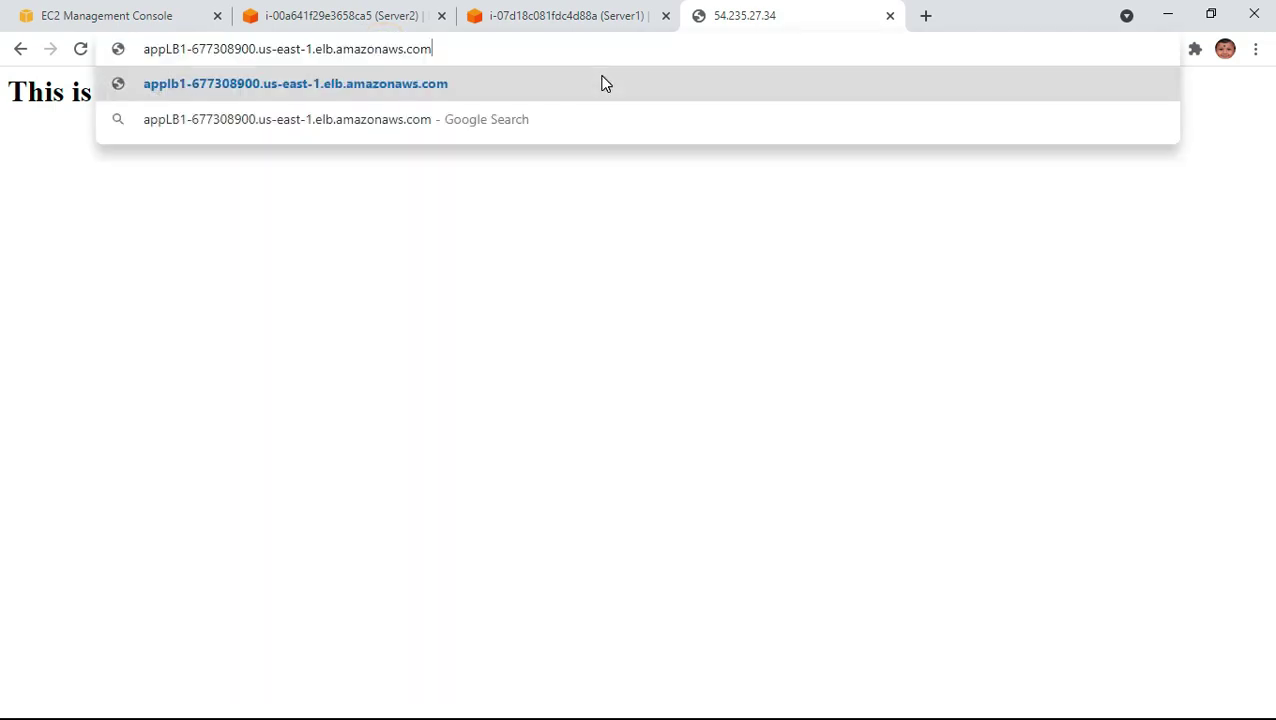
key("Return")
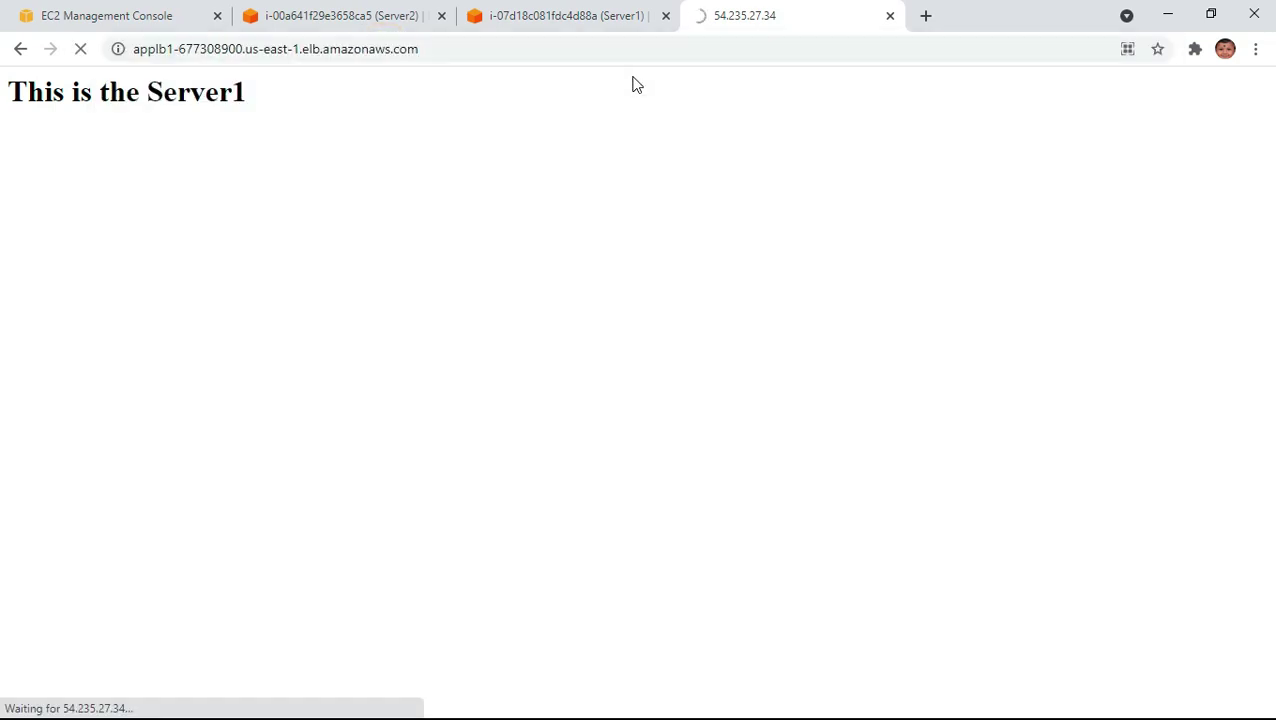
left_click(890, 16)
- Open the copied DNS name of appLB1 in a new browser tab
left_click(697, 16)
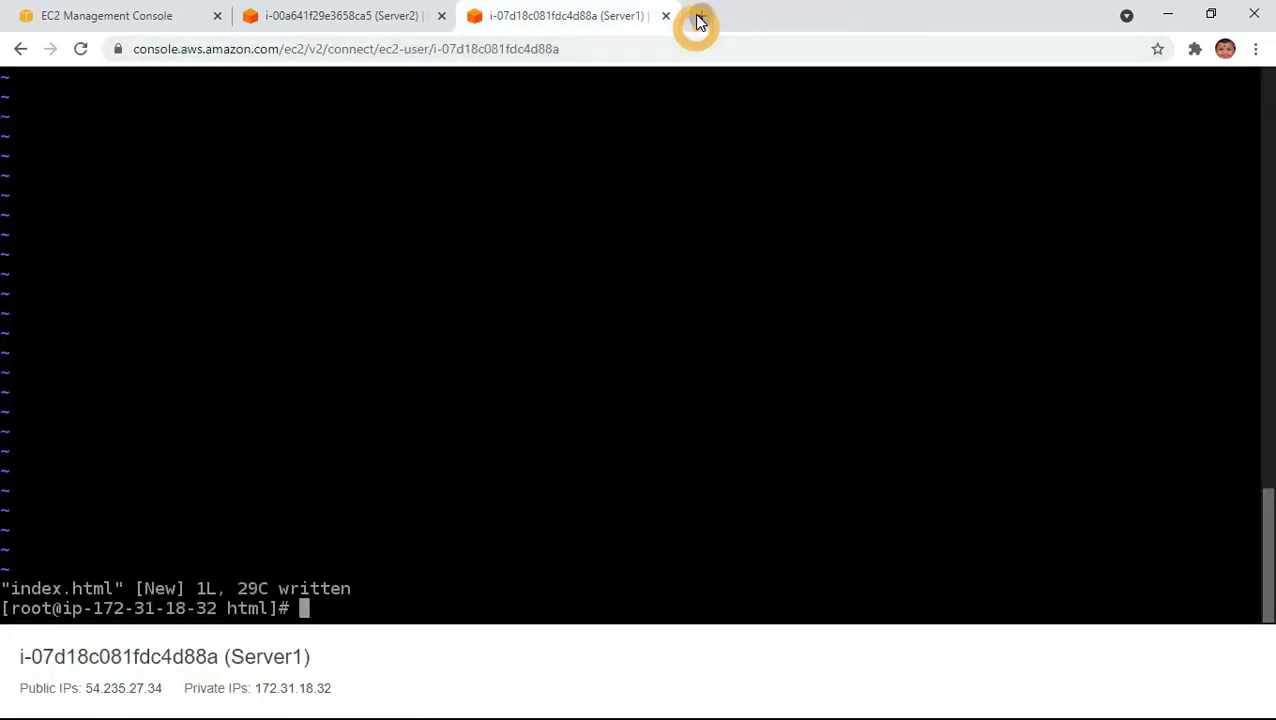
key("ctrl+v")
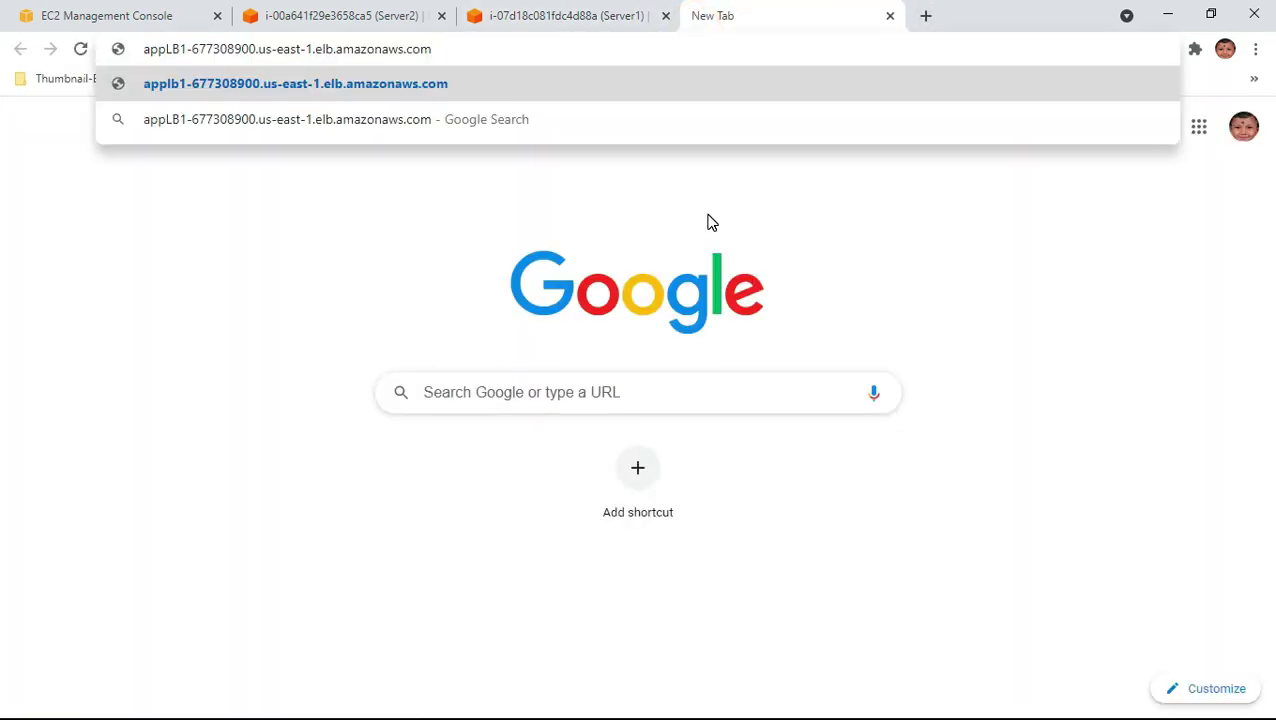
key("Return")
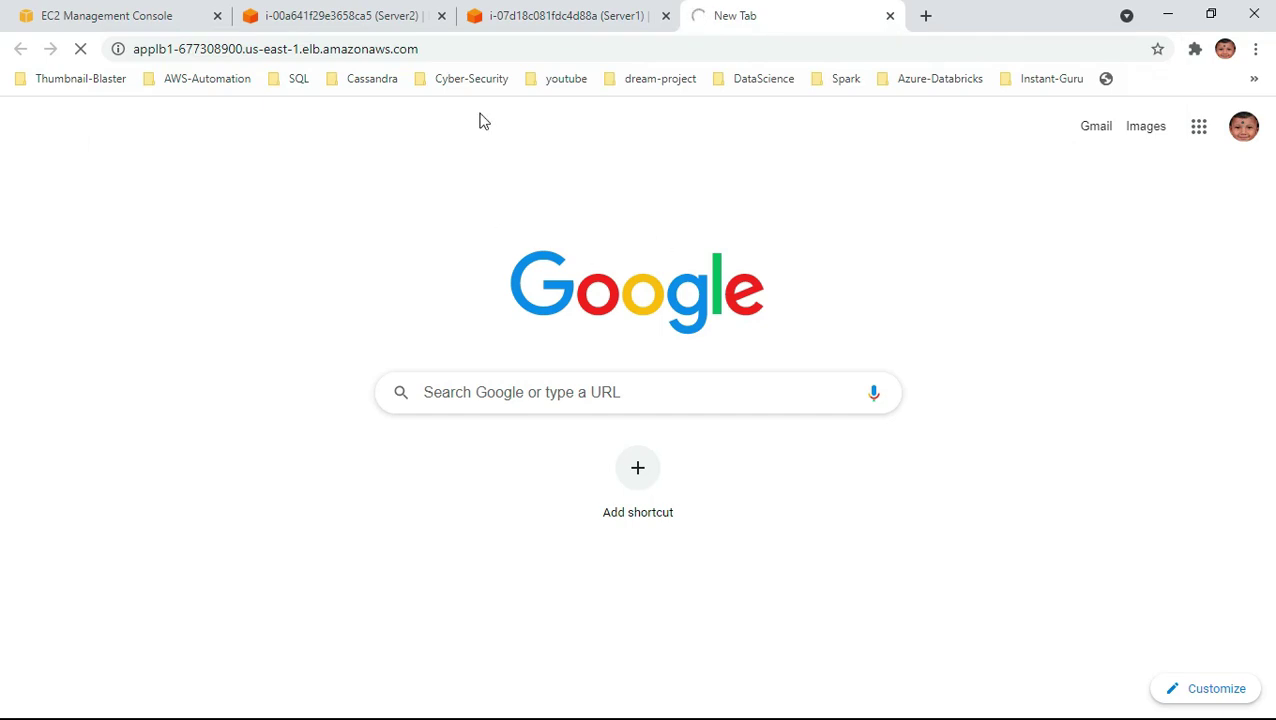
- Return to the load balancer list in the EC2 console to check the state of appLB1
left_click(550, 24)
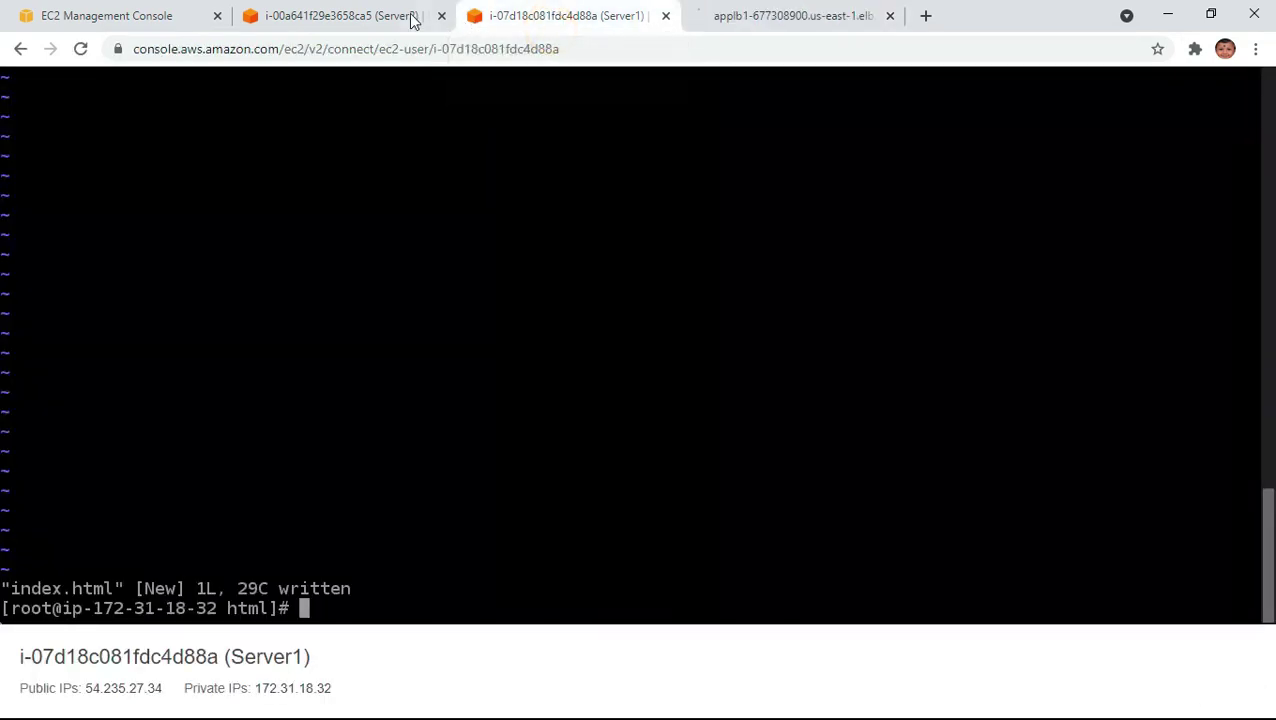
left_click(420, 20)
left_click(50, 18)
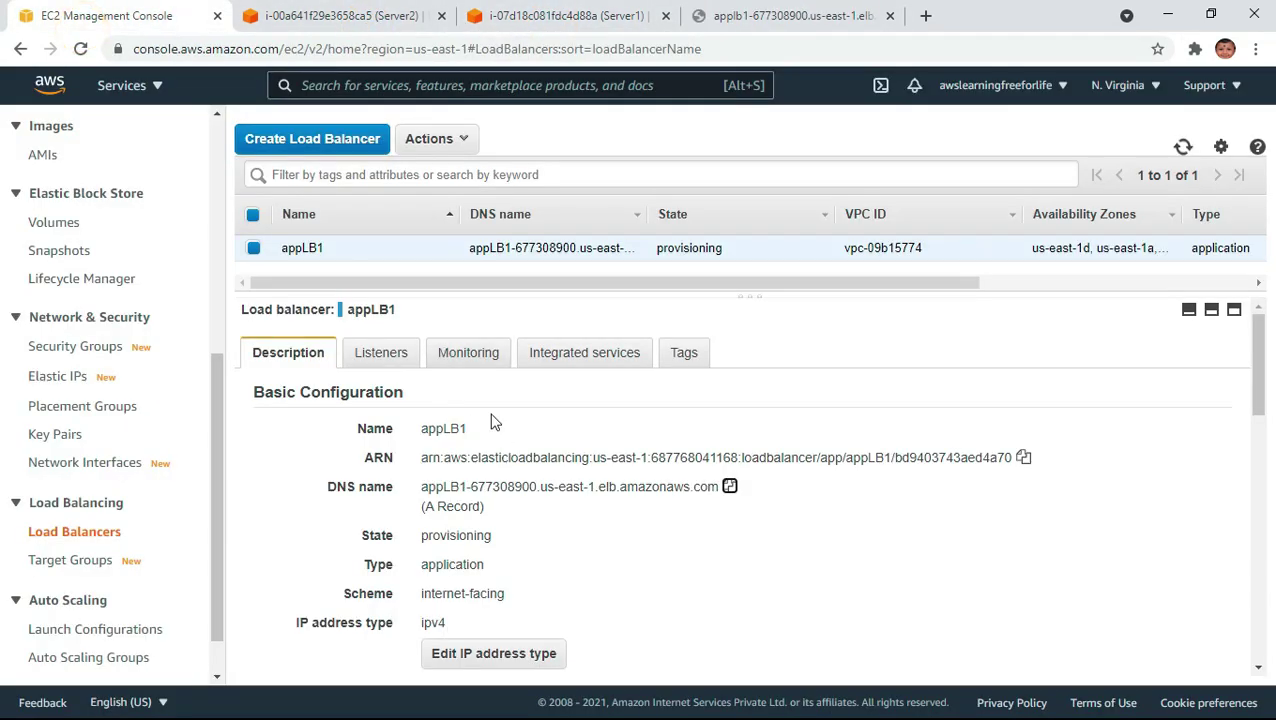
- Review the listeners, monitoring metrics and integrated services of the load balancer appLB1
left_click(378, 354)
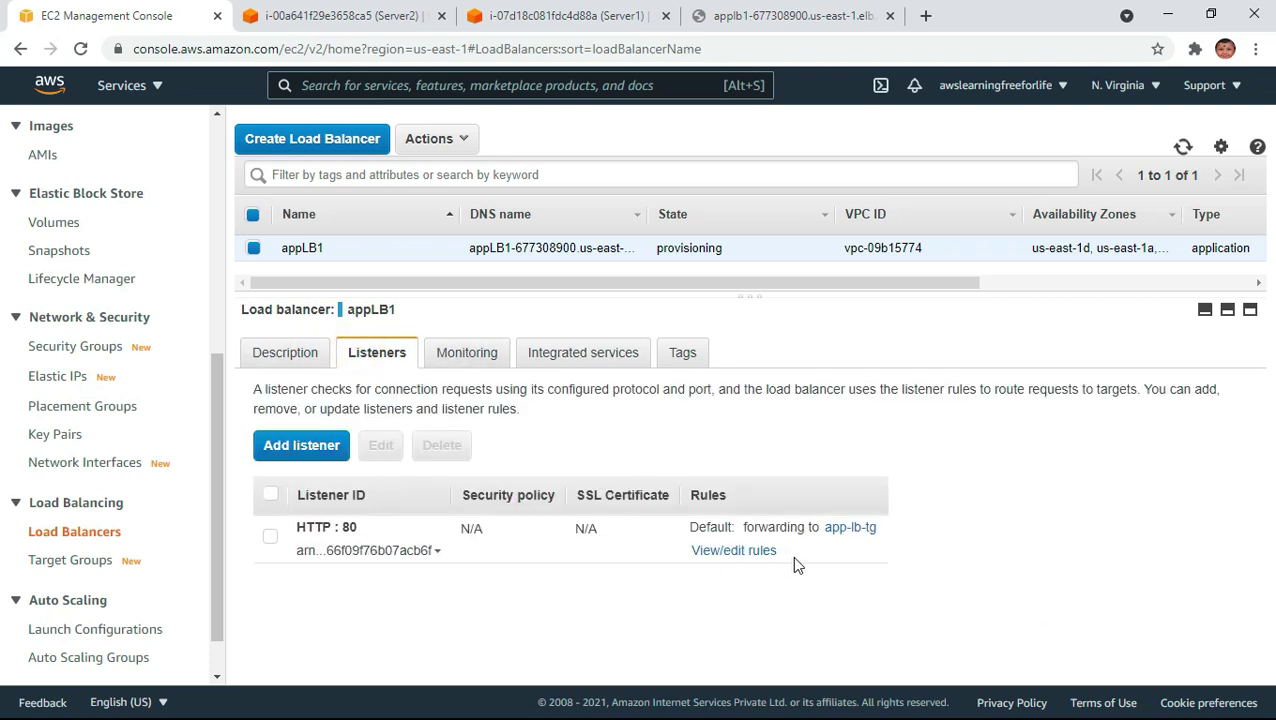
left_click(467, 353)
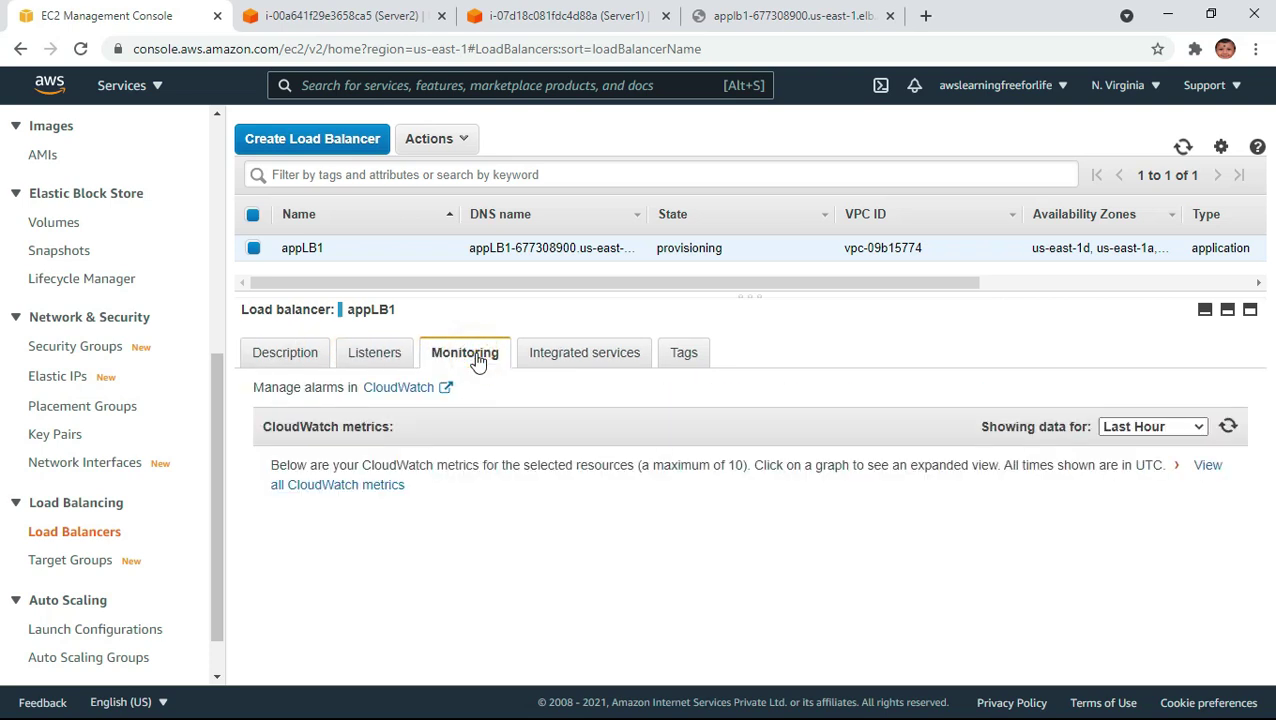
left_click(598, 360)
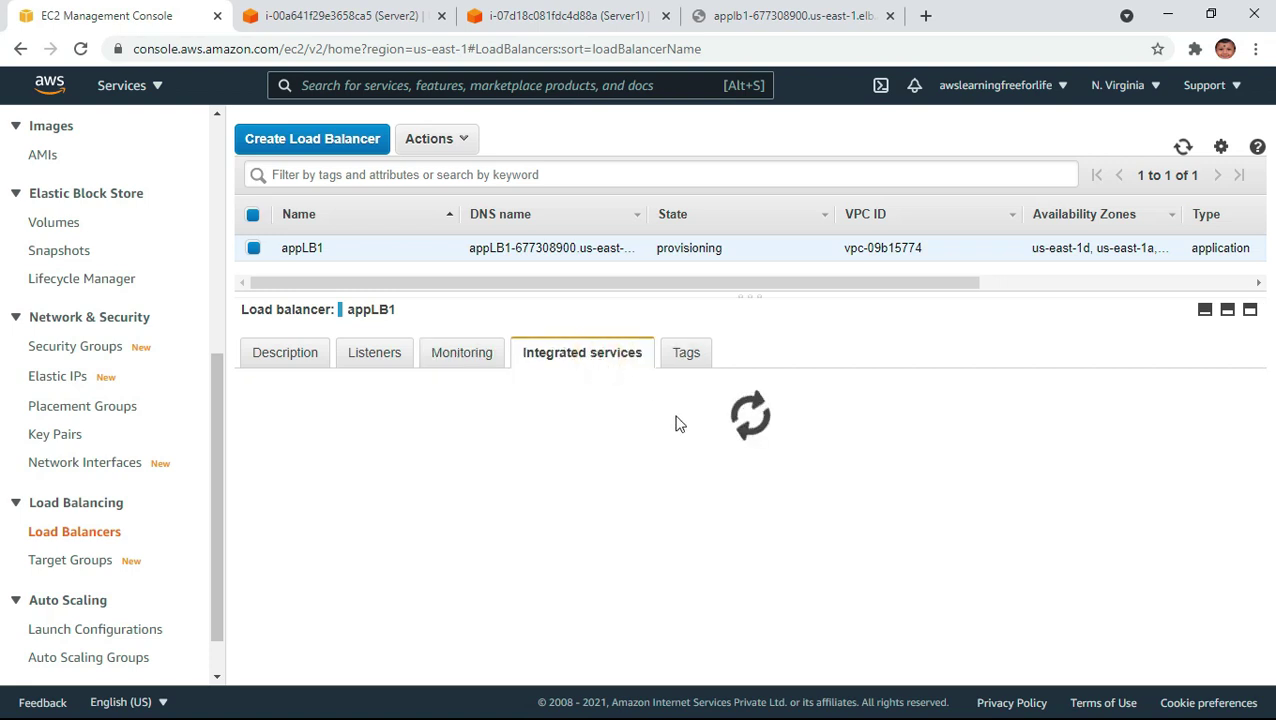
- Open the target group app-lb-tg and inspect its registered targets
left_click(81, 566)
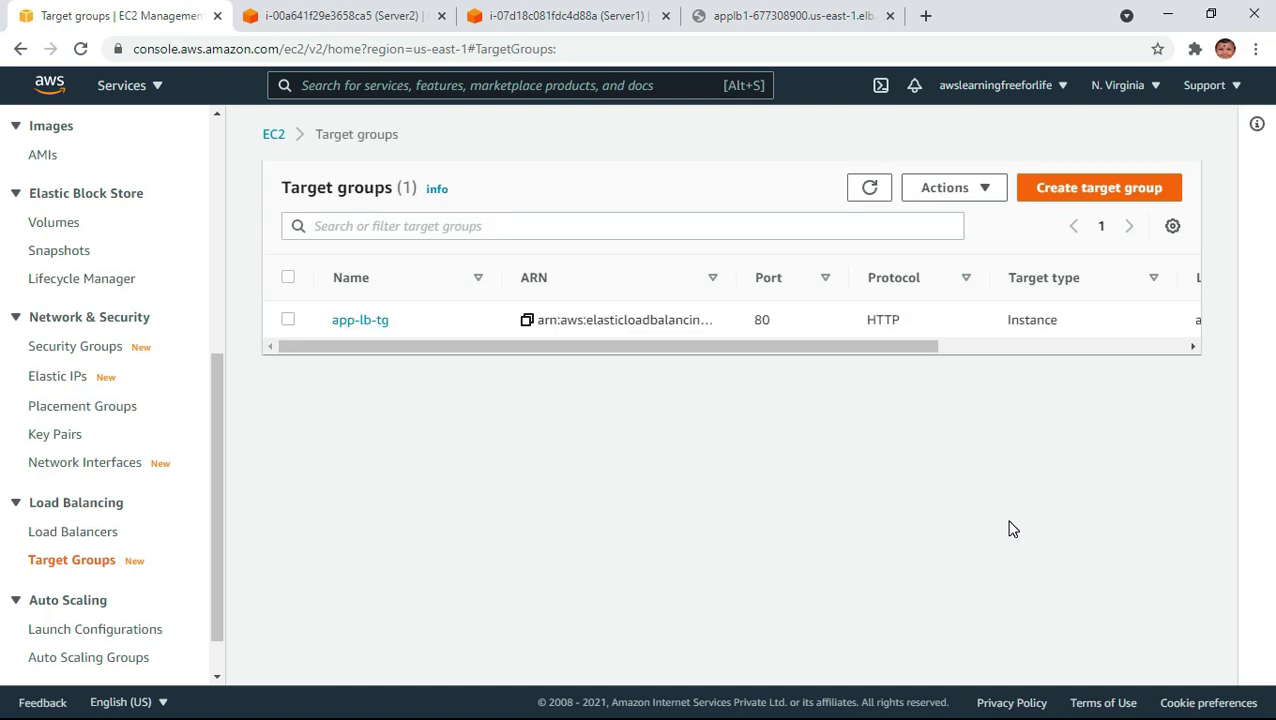
left_click(370, 331)
left_click(430, 492)
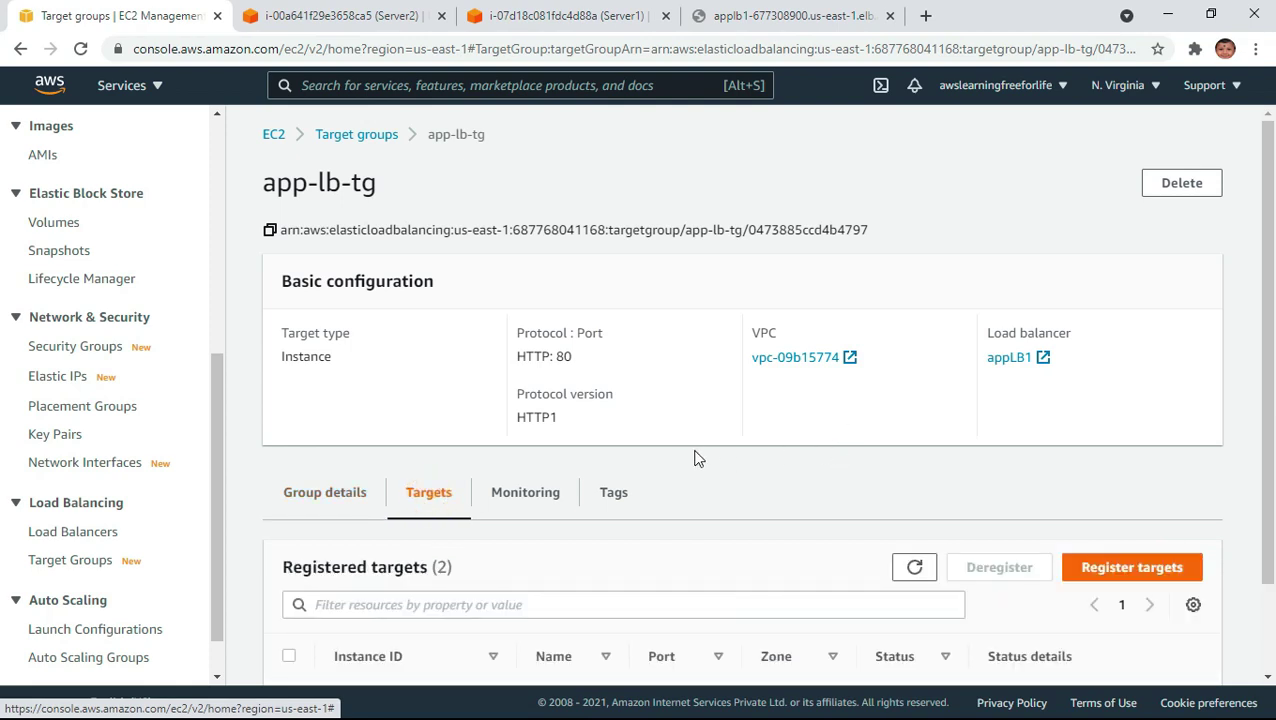
scroll(800, 541, "down", 2)
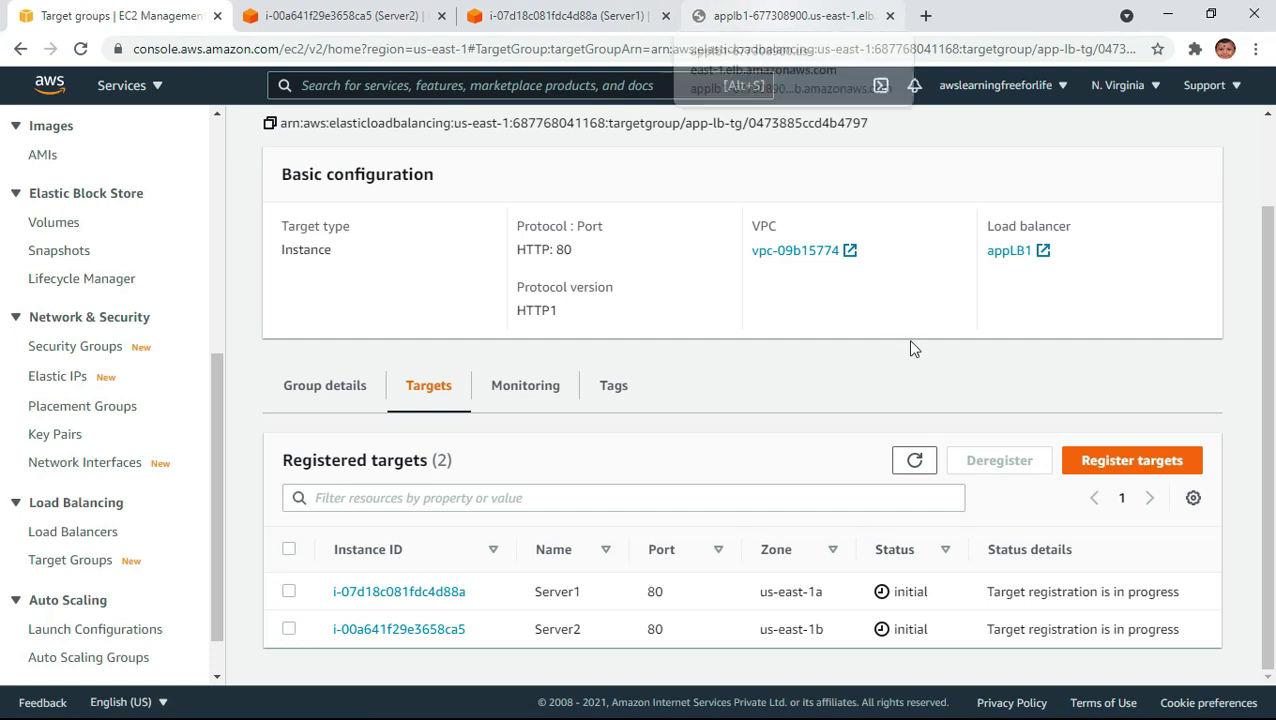
- Refresh the registered targets of app-lb-tg several times to check the status of Server1 and Server2
left_click(913, 460)
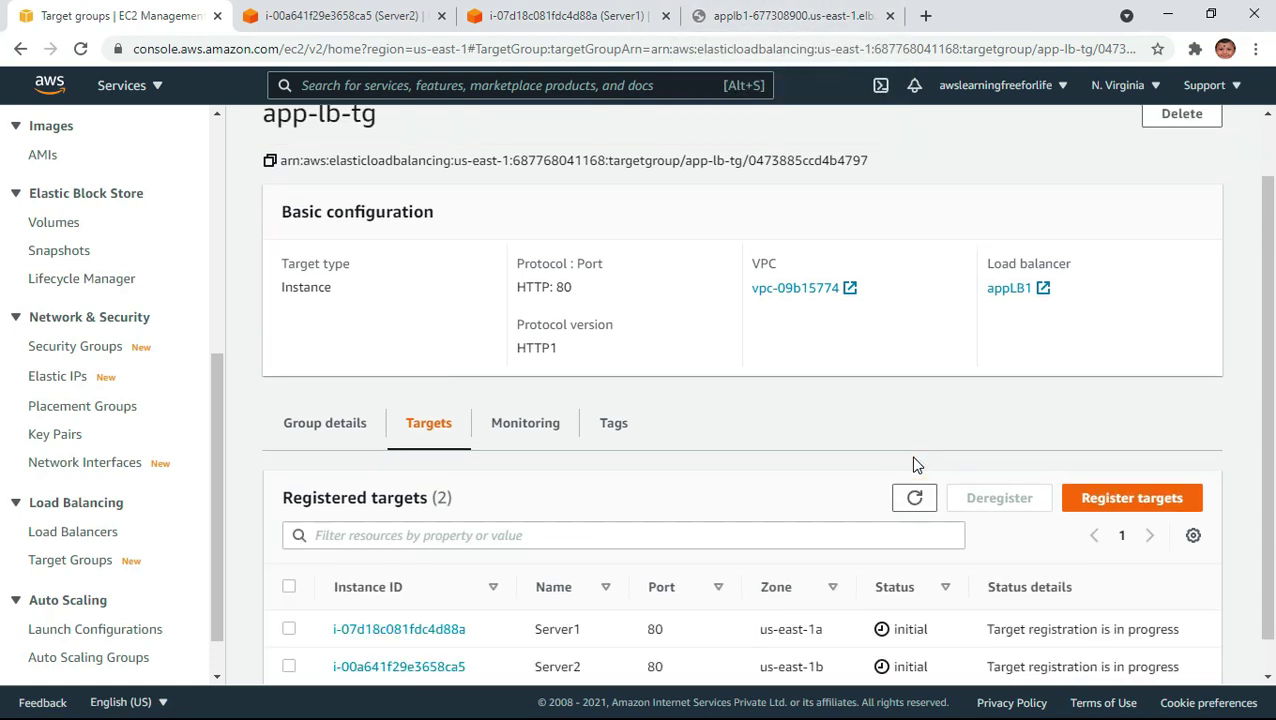
left_click(914, 498)
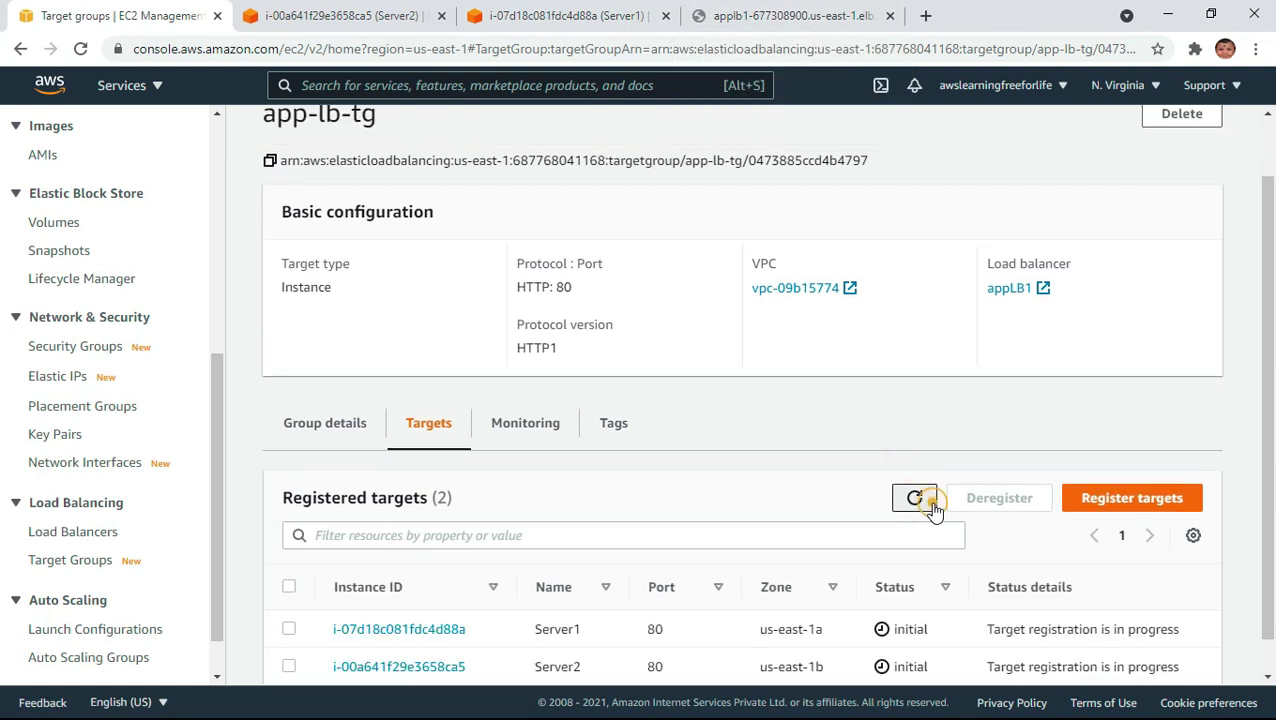
left_click(931, 508)
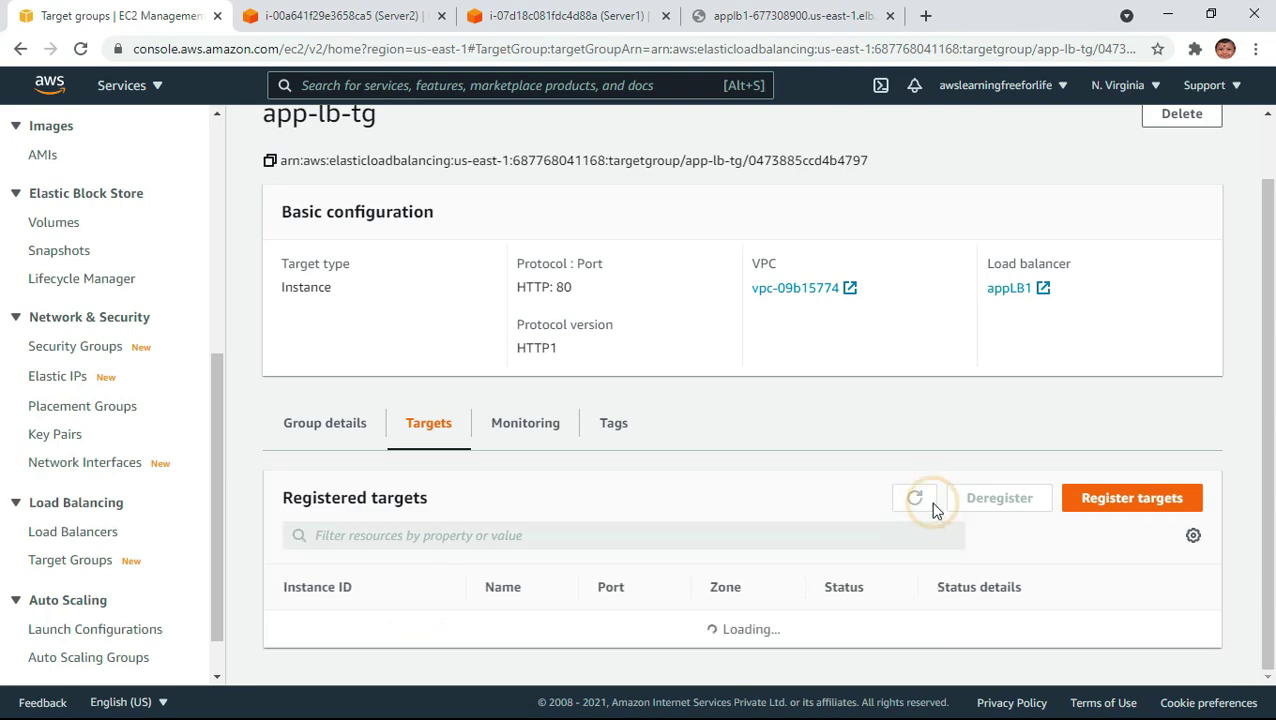
scroll(1036, 472, "down", 1)
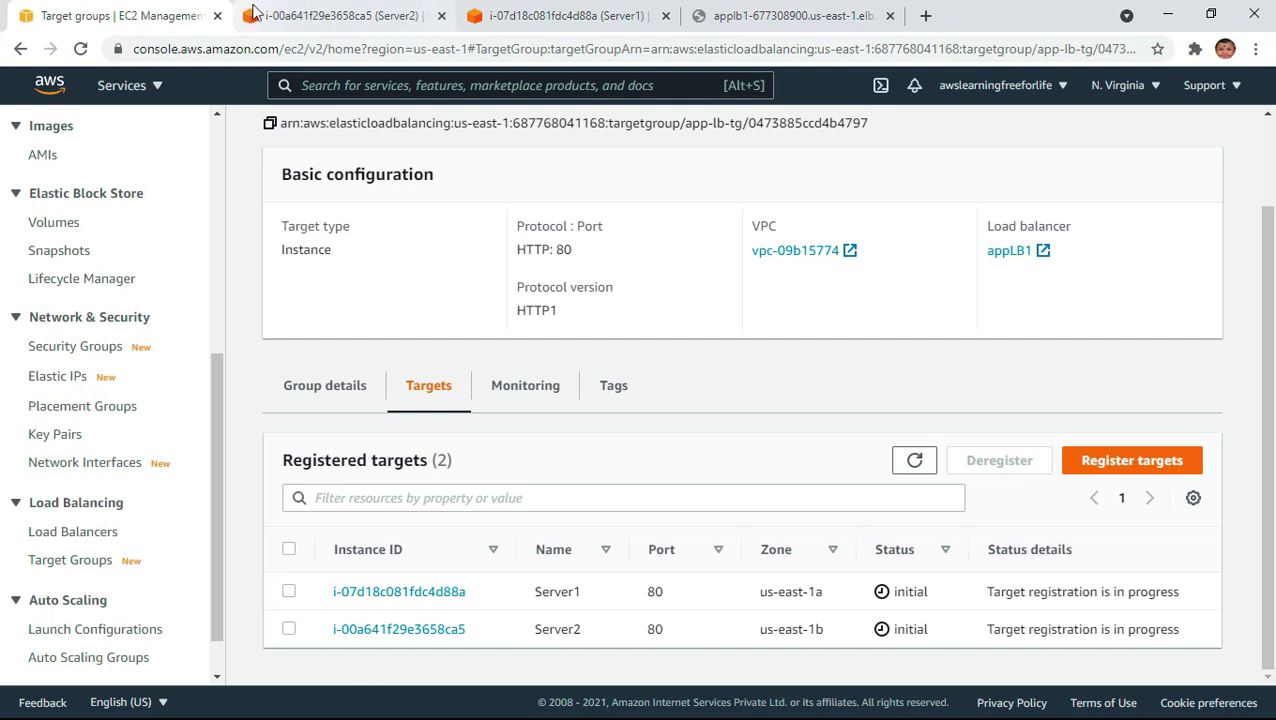
- Close the browser tabs holding the terminal sessions of Server2 and Server1
left_click(312, 14)
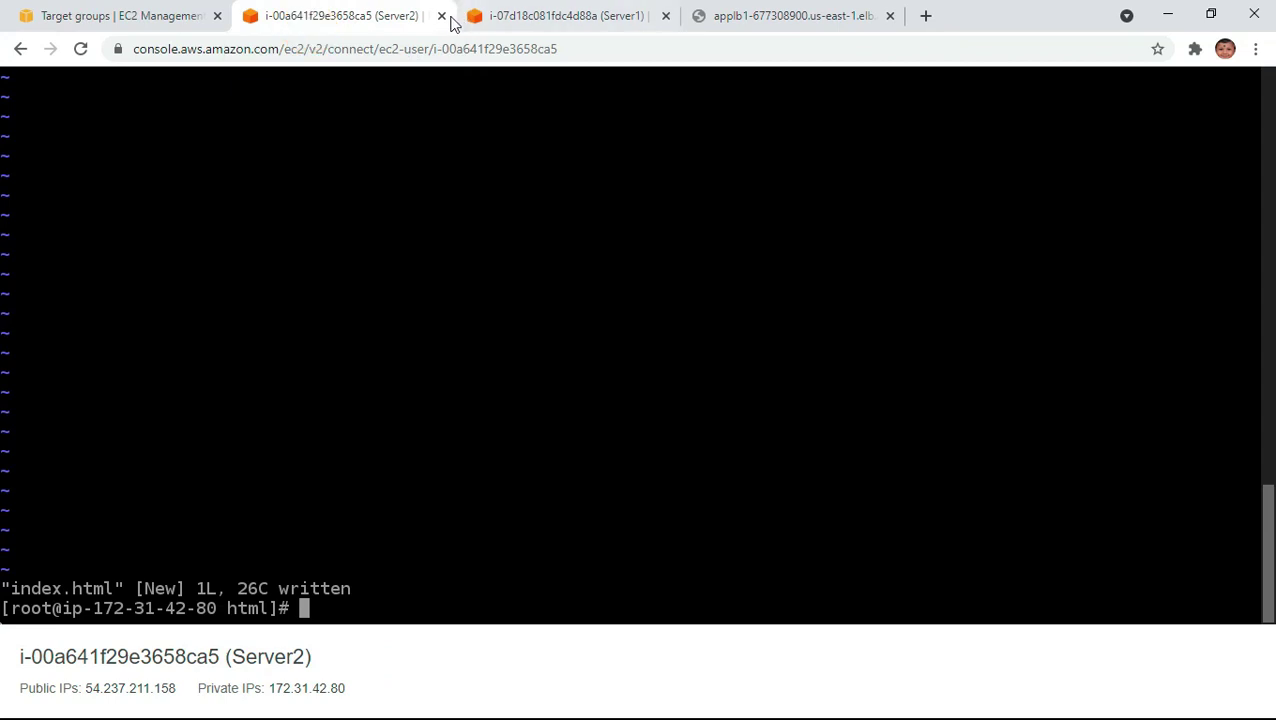
left_click(442, 17)
left_click(442, 17)
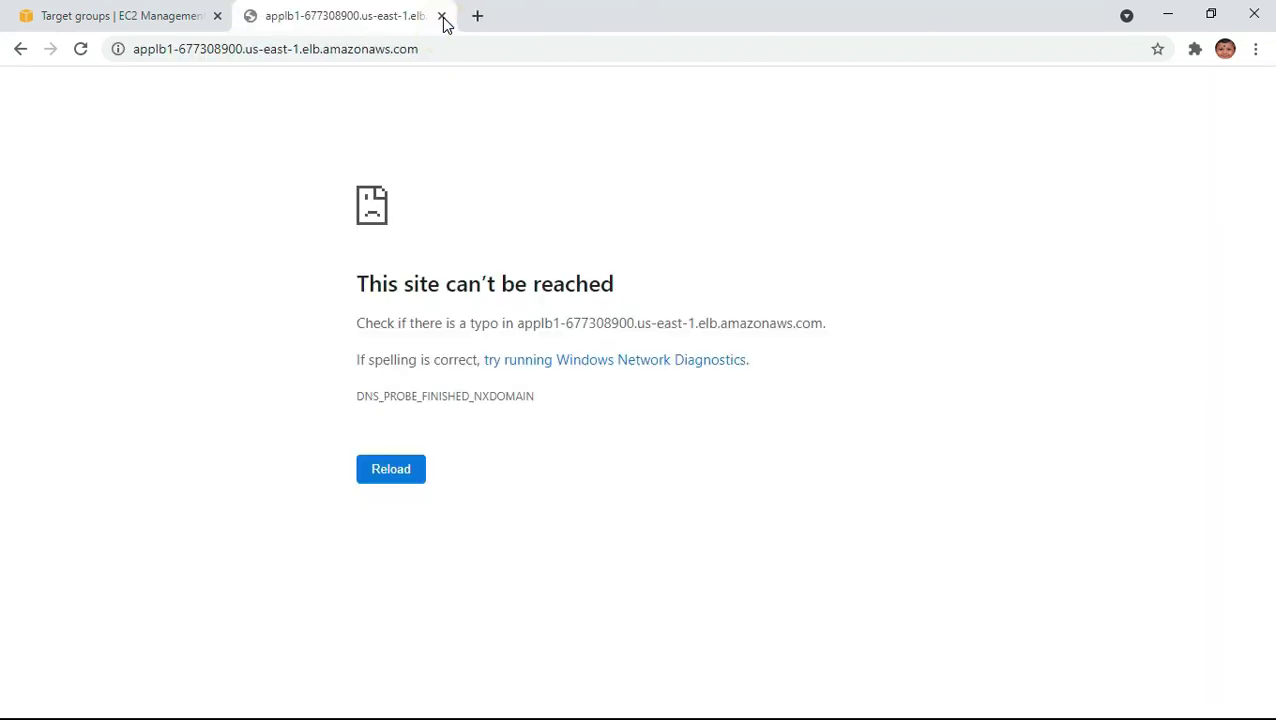
- Reload the page at appLB1's DNS name to test whether the load balancer responds
left_click(391, 469)
right_click(776, 420)
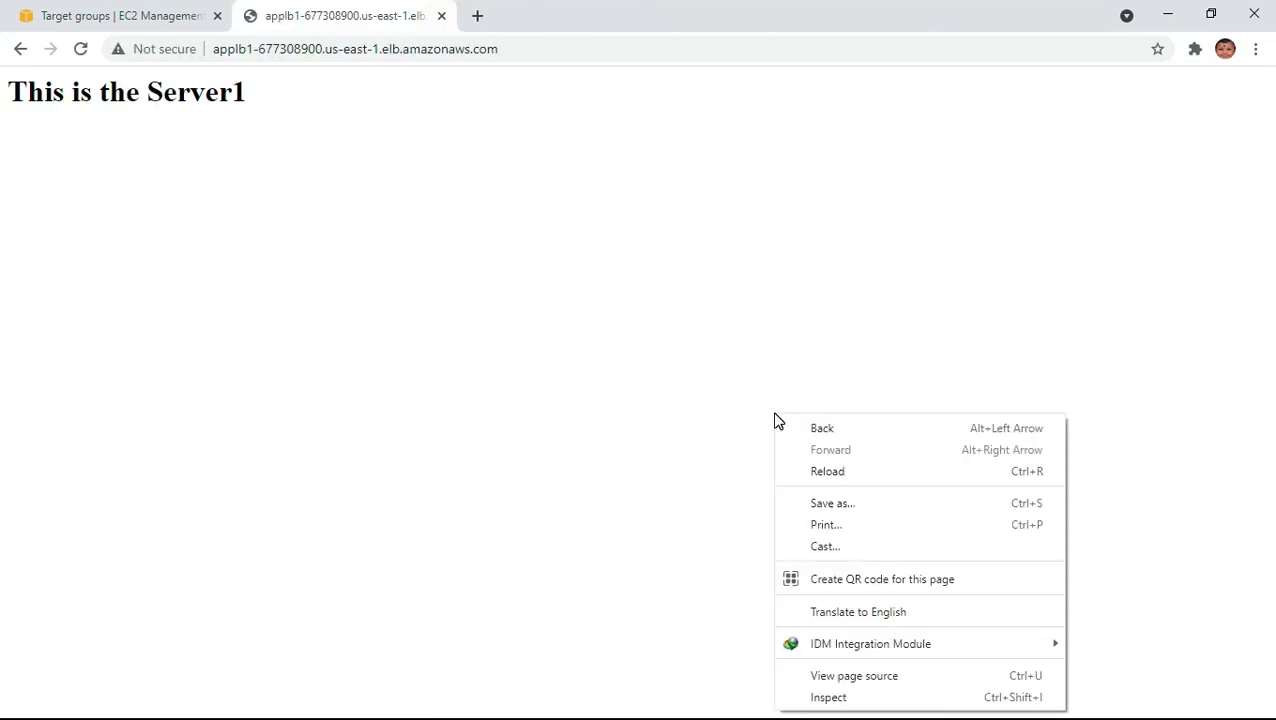
left_click(400, 193)
- Return to the app-lb-tg target group in the EC2 console and refresh the status of its registered targets
left_click(48, 16)
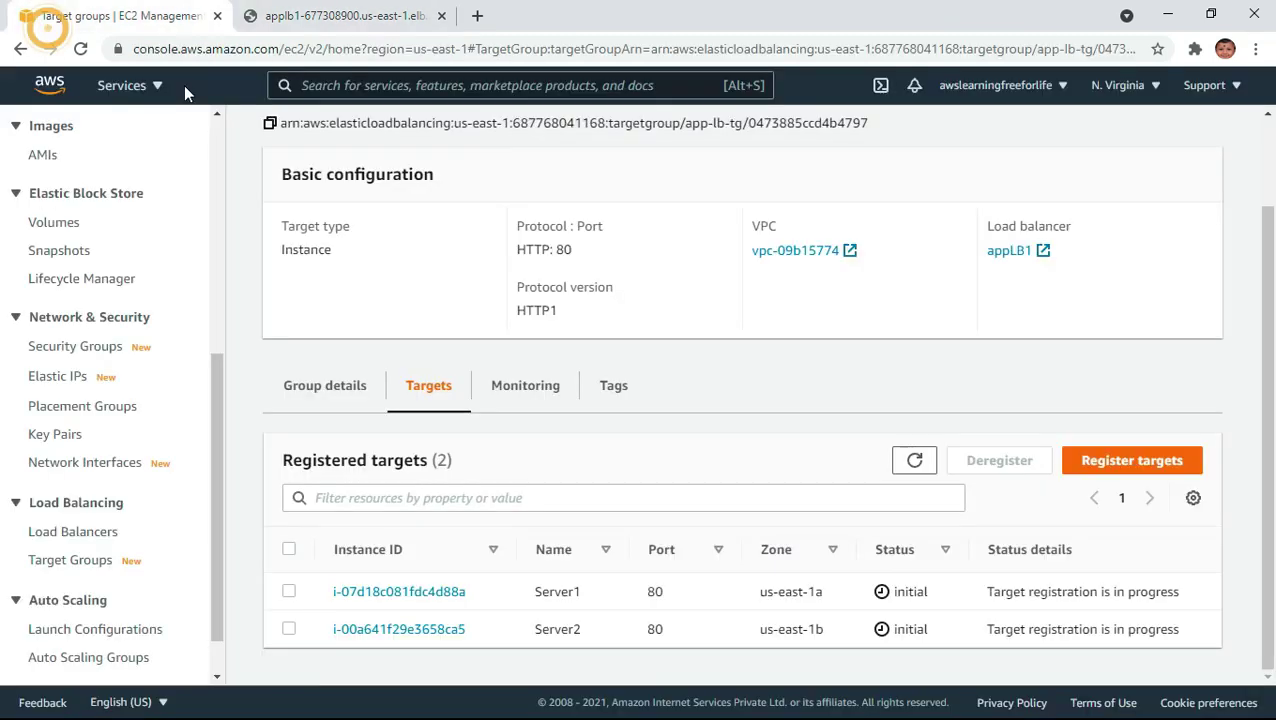
left_click(914, 460)
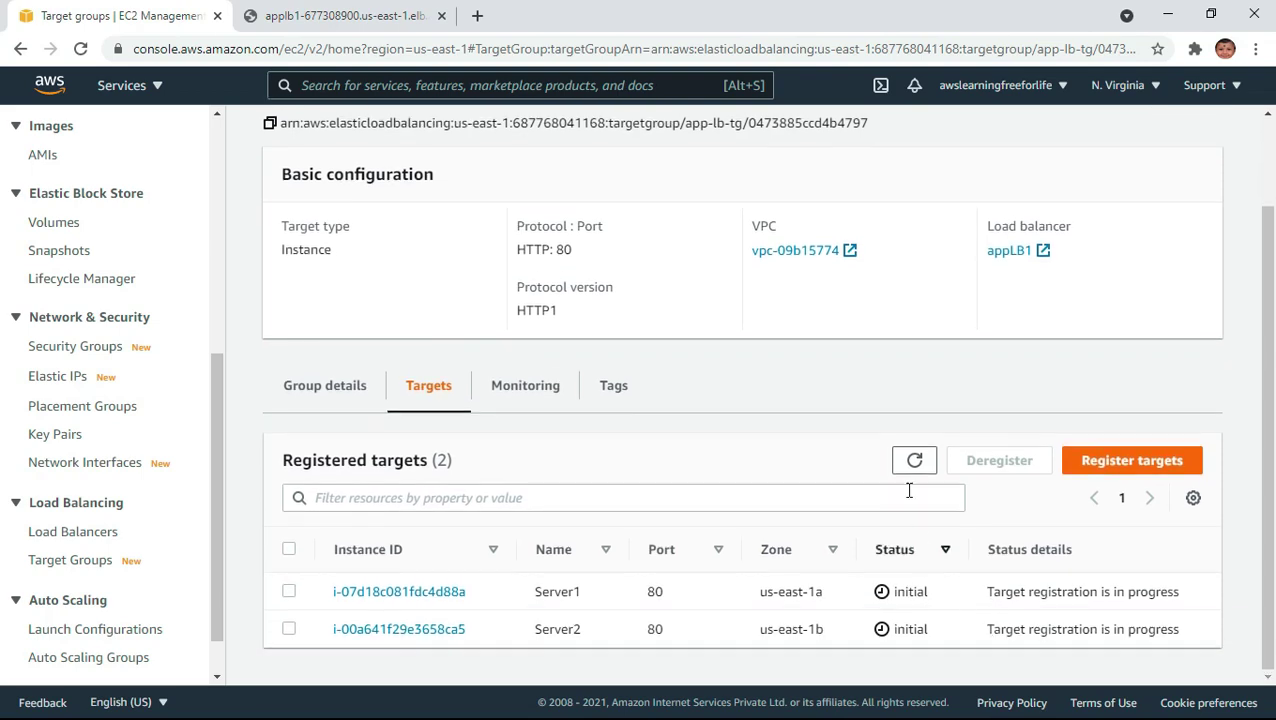
left_click(914, 460)
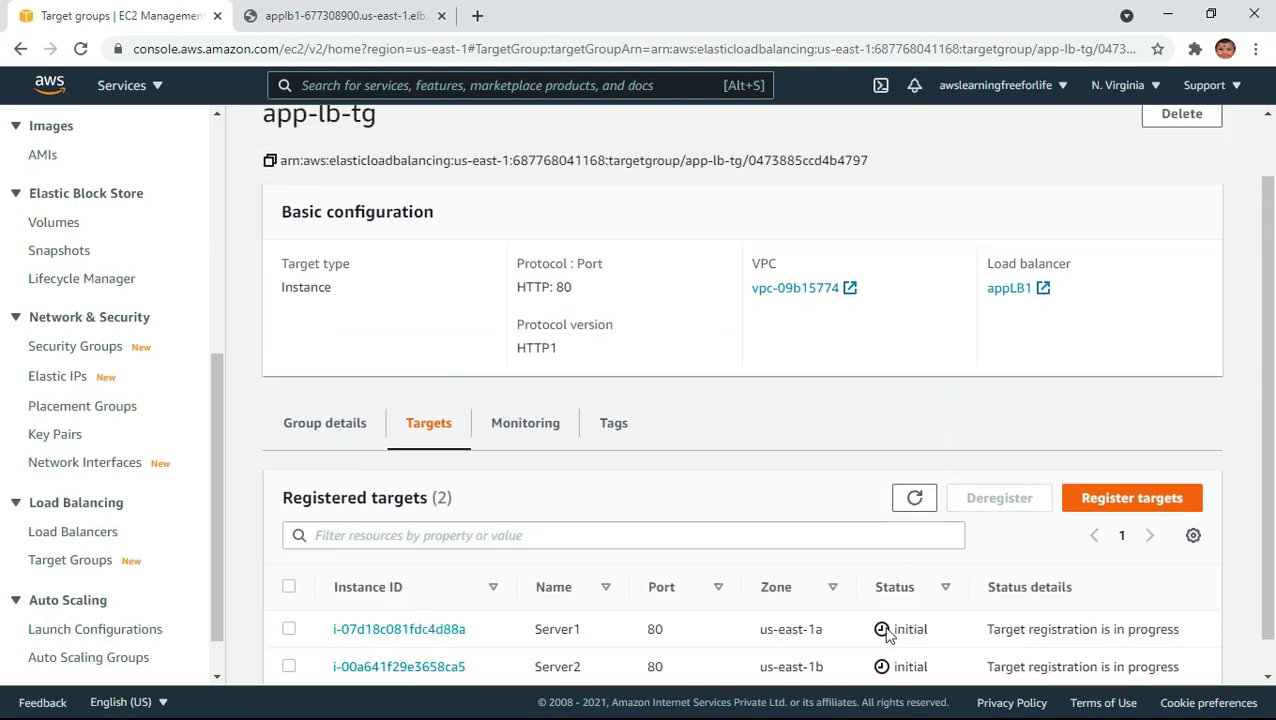
- Reload appLB1's DNS page repeatedly to test how requests are distributed between the two servers
left_click(385, 14)
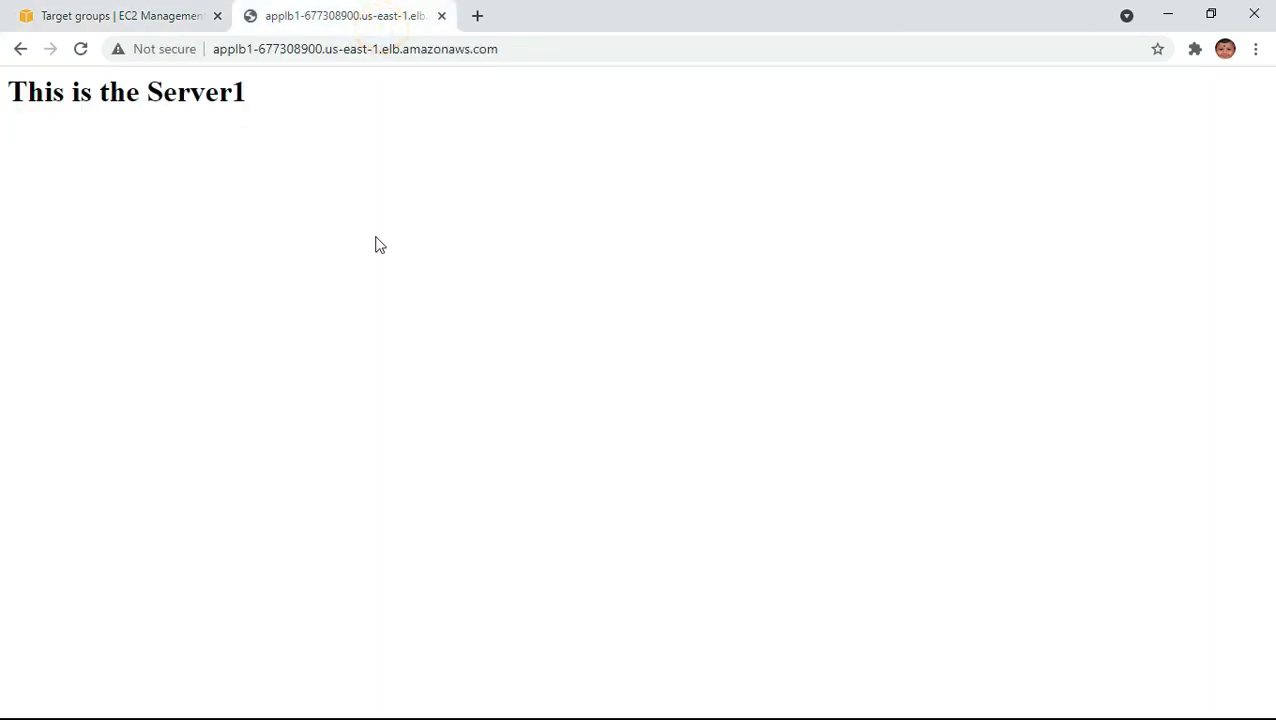
right_click(520, 175)
left_click(591, 222)
right_click(591, 222)
left_click(655, 275)
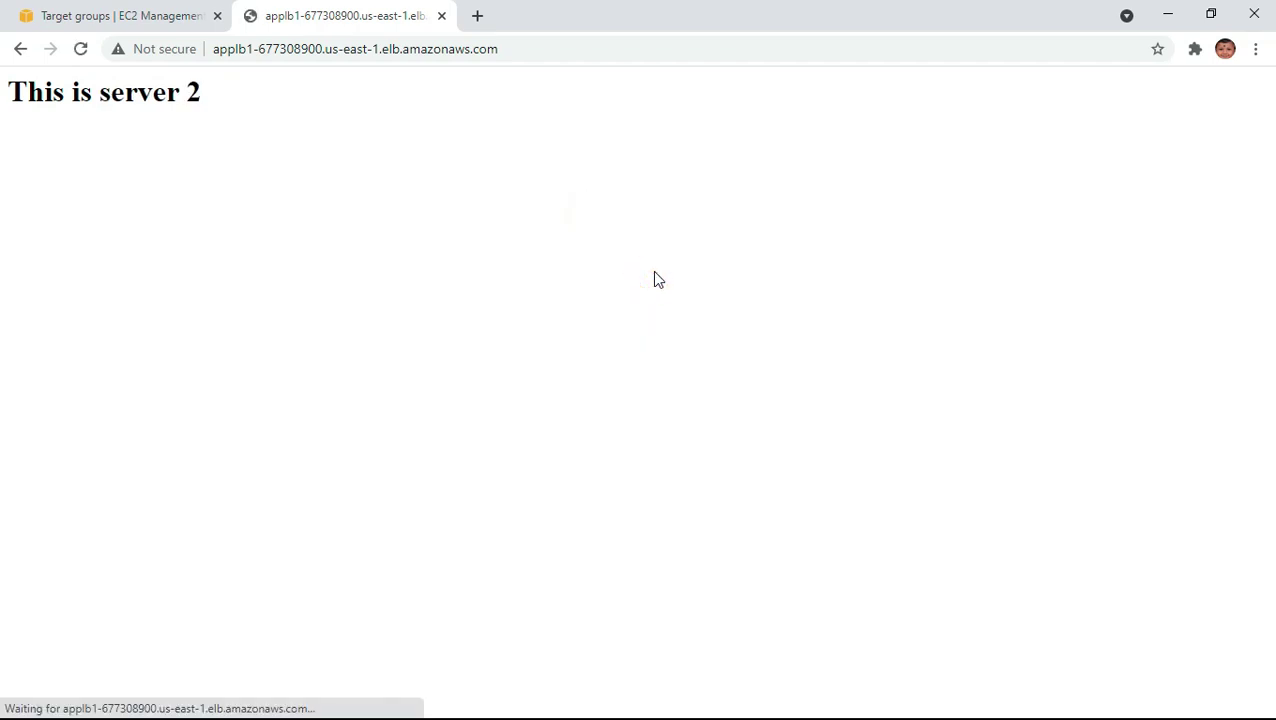
right_click(464, 210)
left_click(545, 264)
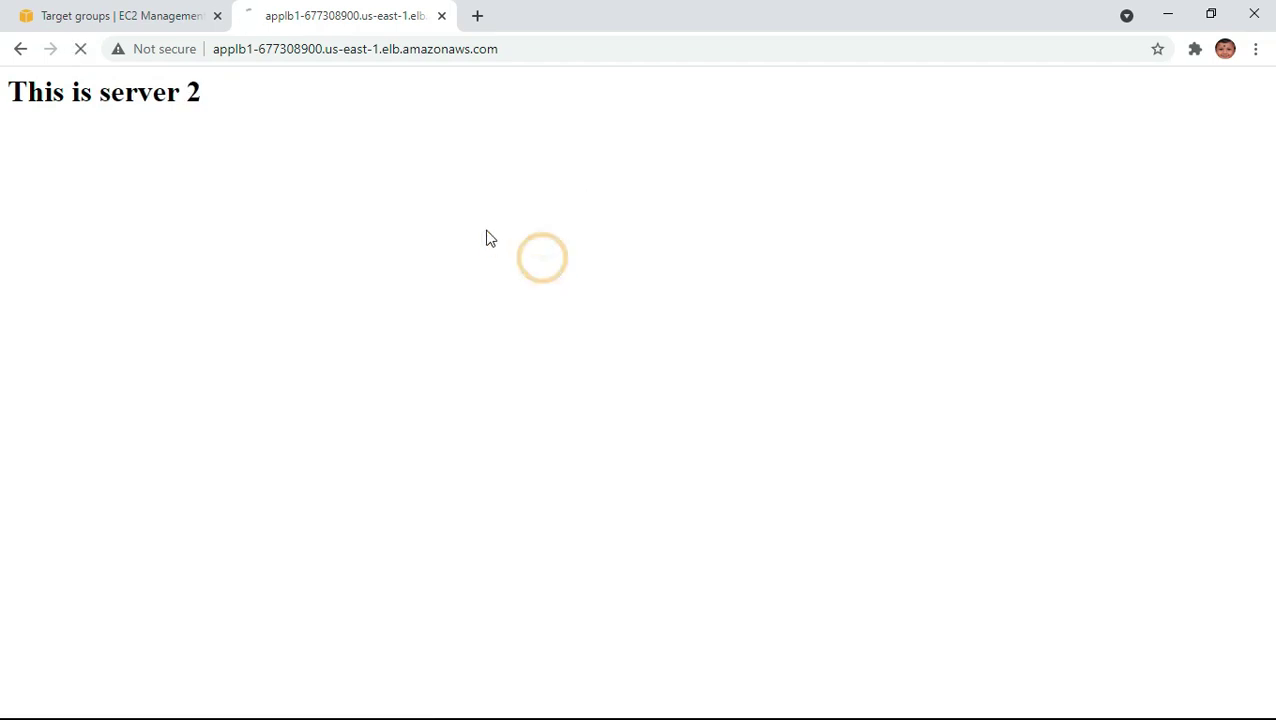
right_click(482, 220)
left_click(562, 278)
right_click(485, 193)
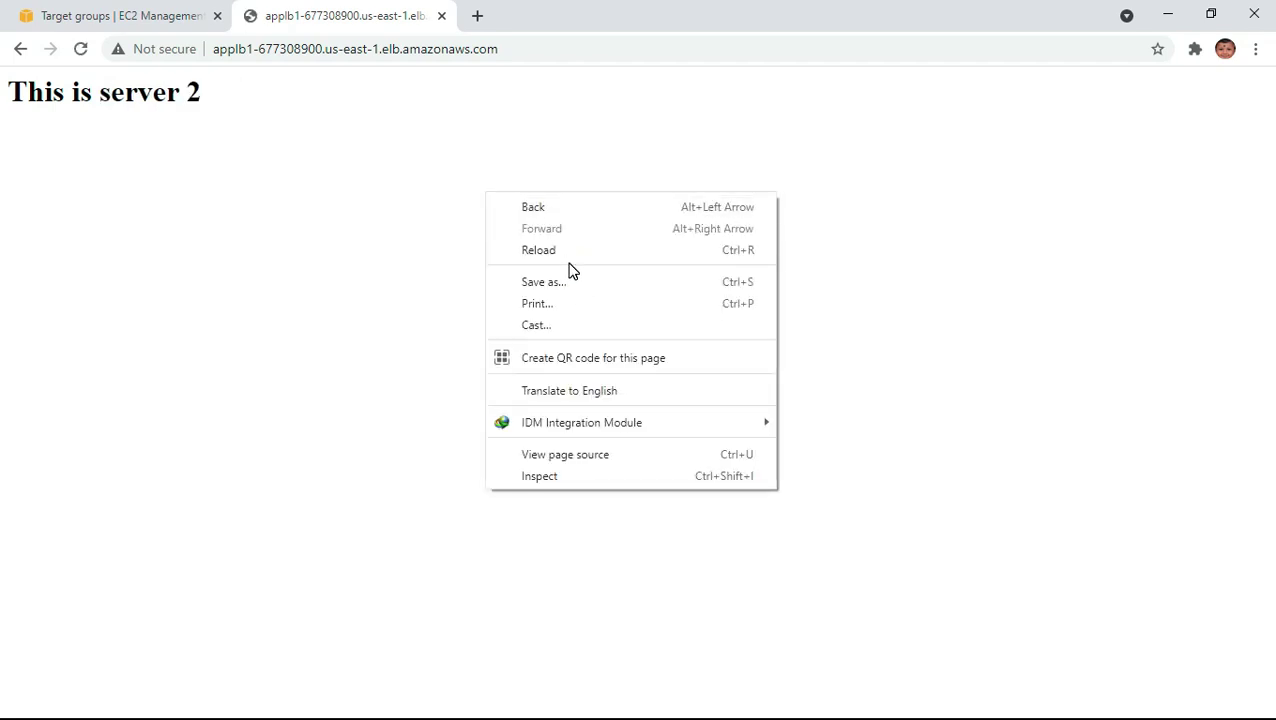
left_click(566, 257)
right_click(359, 157)
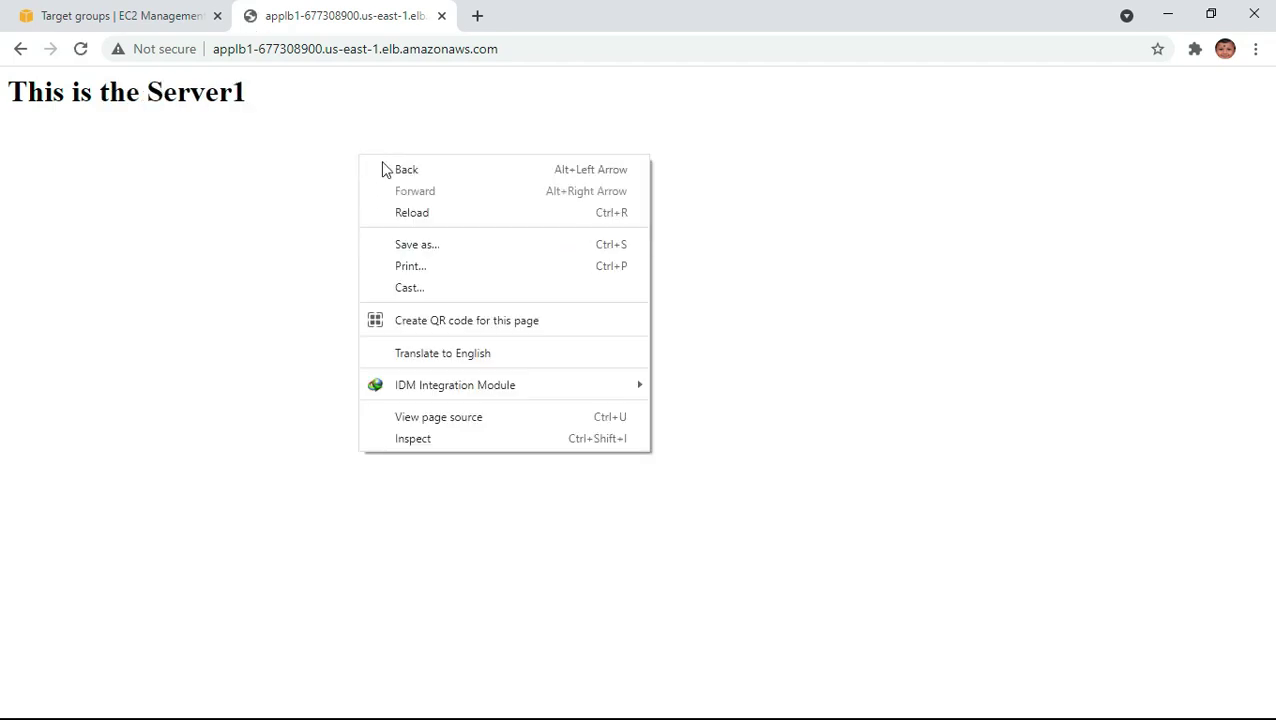
left_click(421, 211)
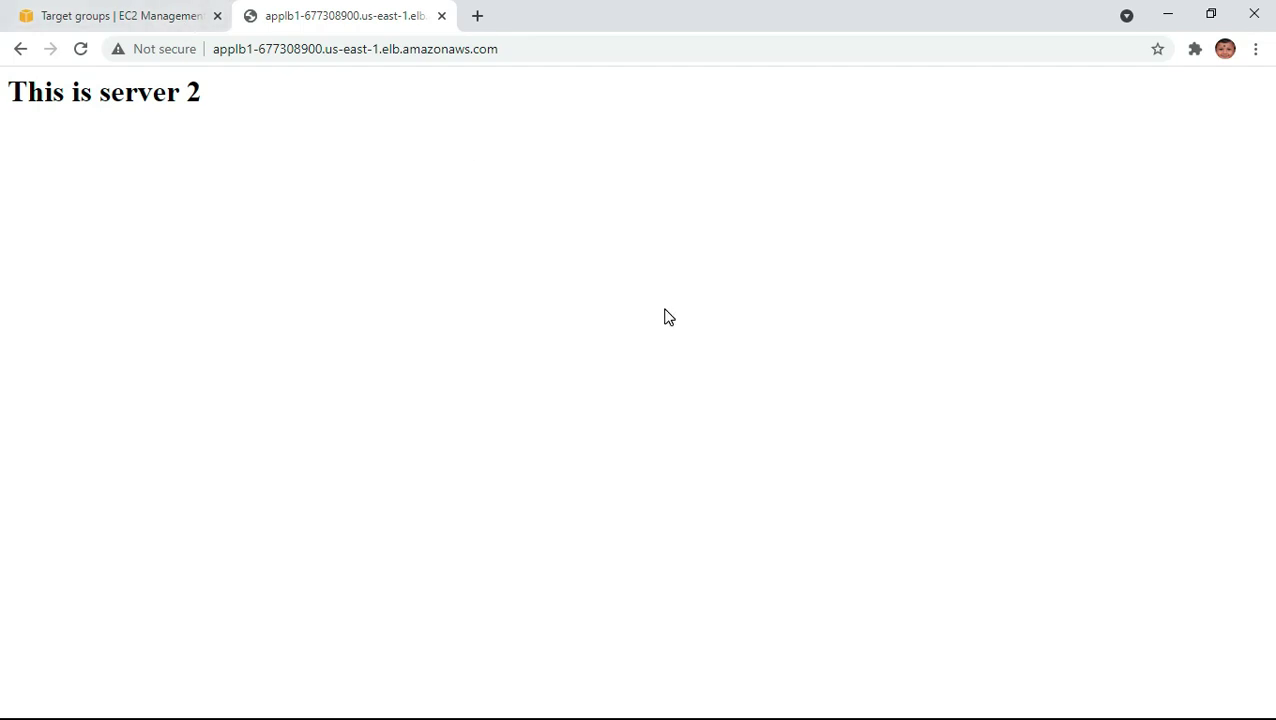
- Check the health status of both registered targets in app-lb-tg and reload the target group page
left_click(113, 19)
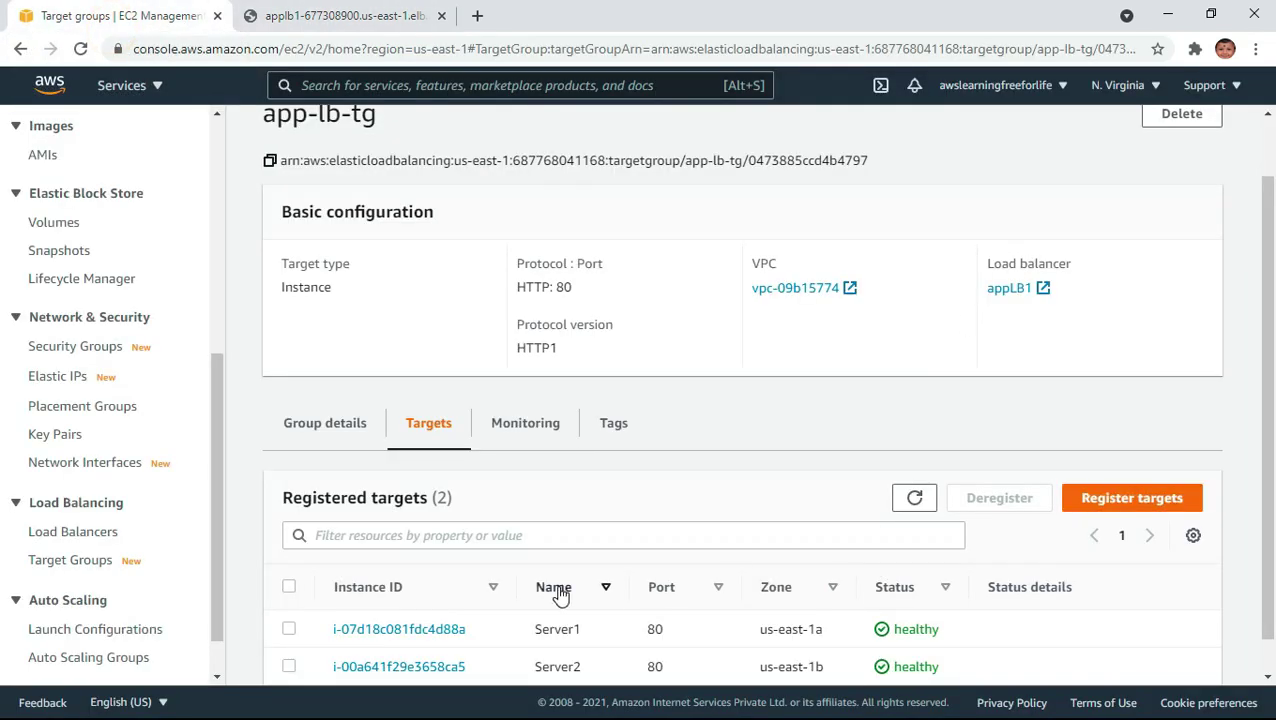
scroll(600, 598, "up", 1)
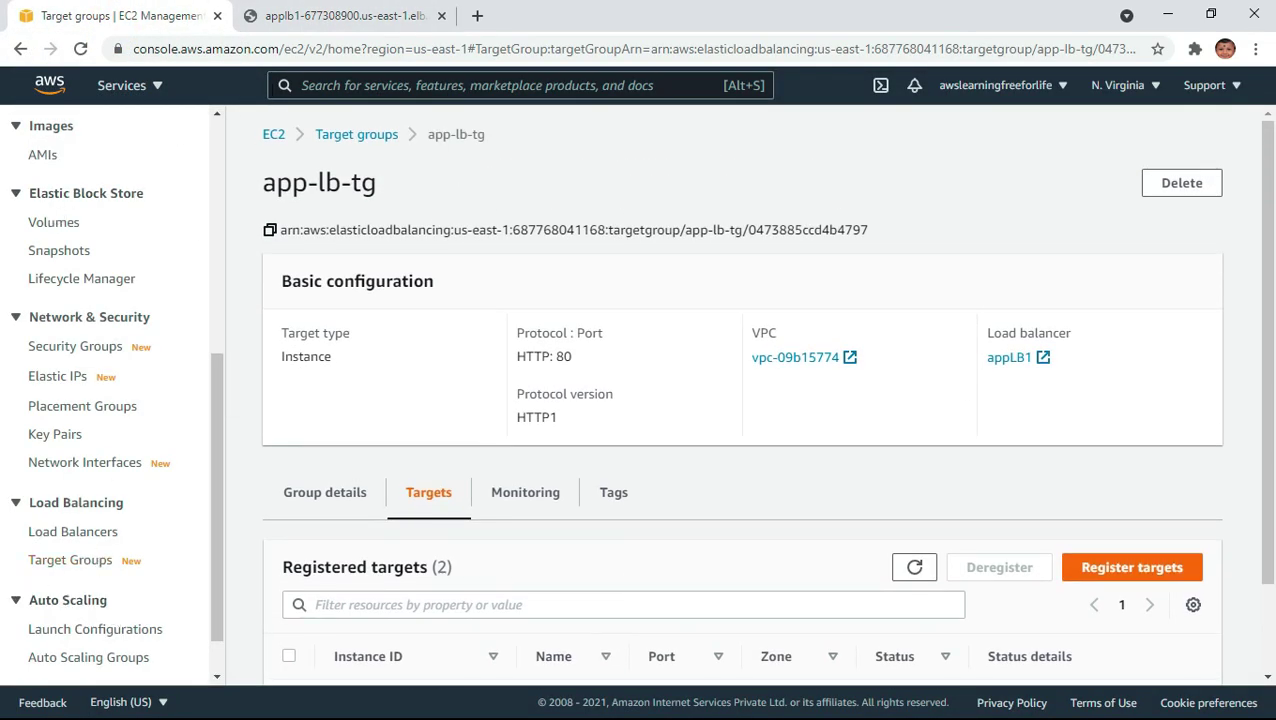
left_click(348, 20)
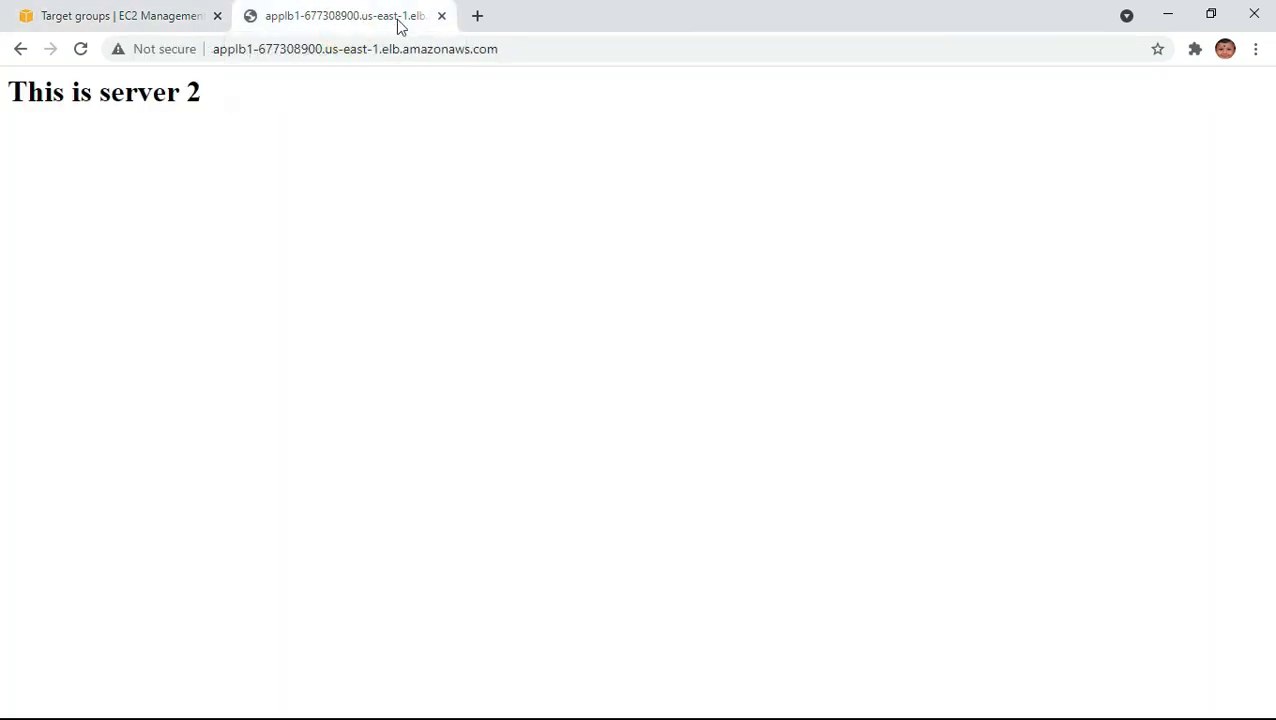
left_click(163, 22)
scroll(720, 347, "down", 1)
right_click(721, 346)
left_click(785, 400)
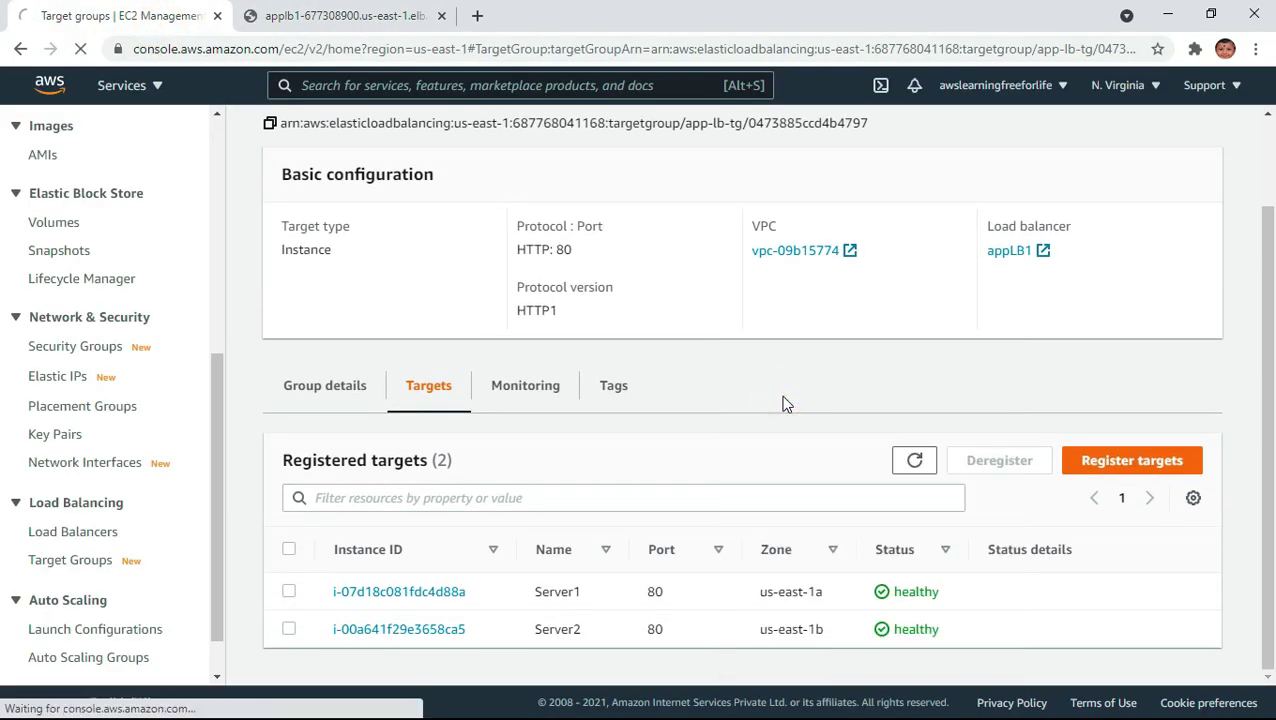
- Switch back to the page served at appLB1's DNS name and reload it once more to test the balancing
left_click(288, 18)
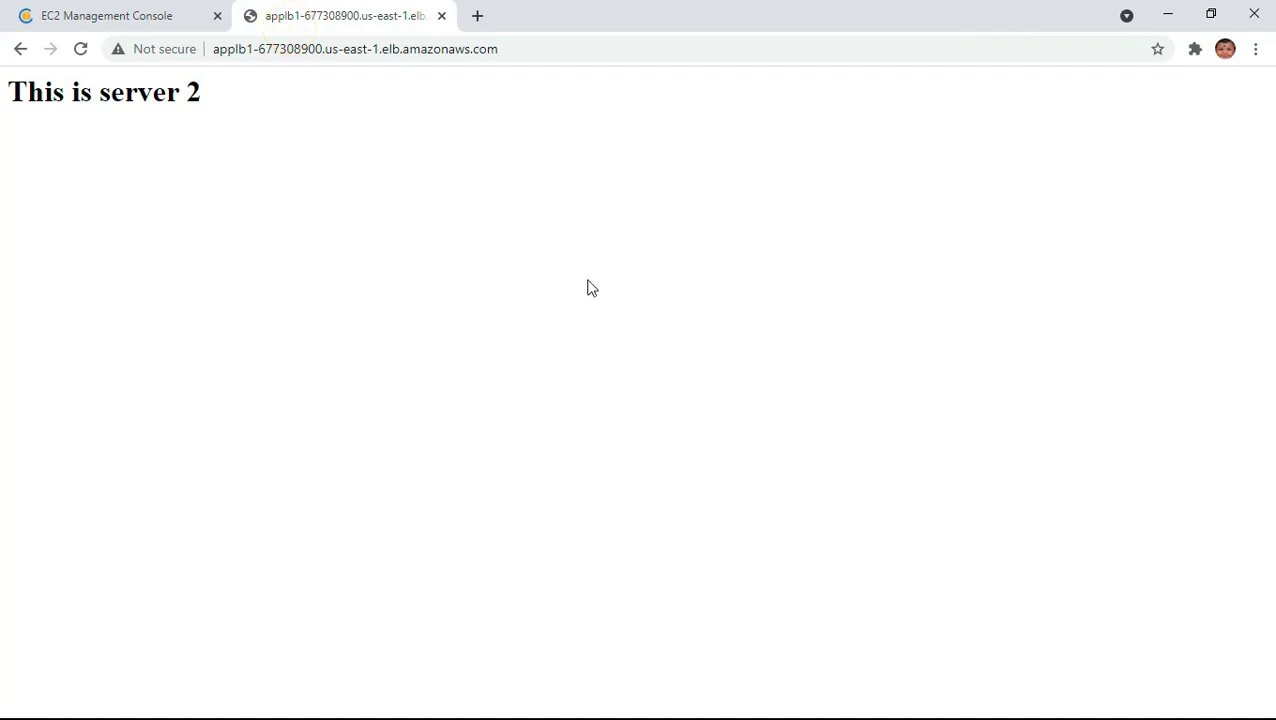
left_click(99, 19)
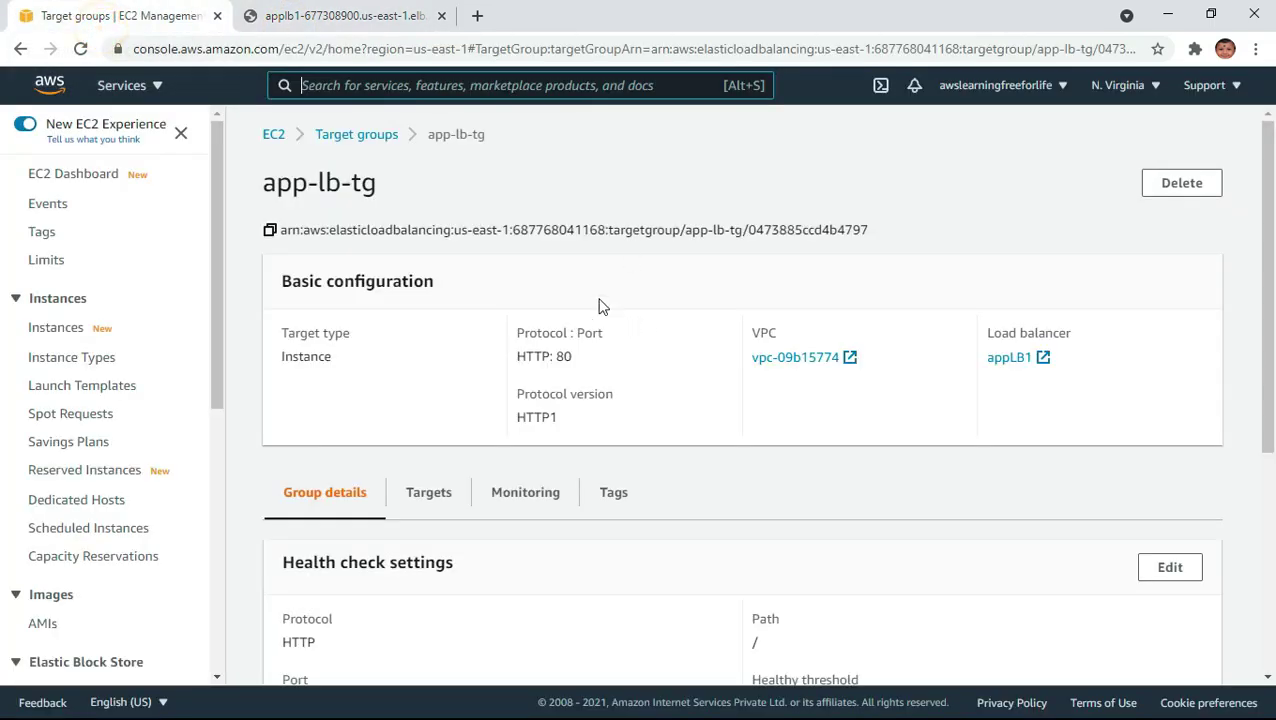
left_click(357, 20)
right_click(577, 205)
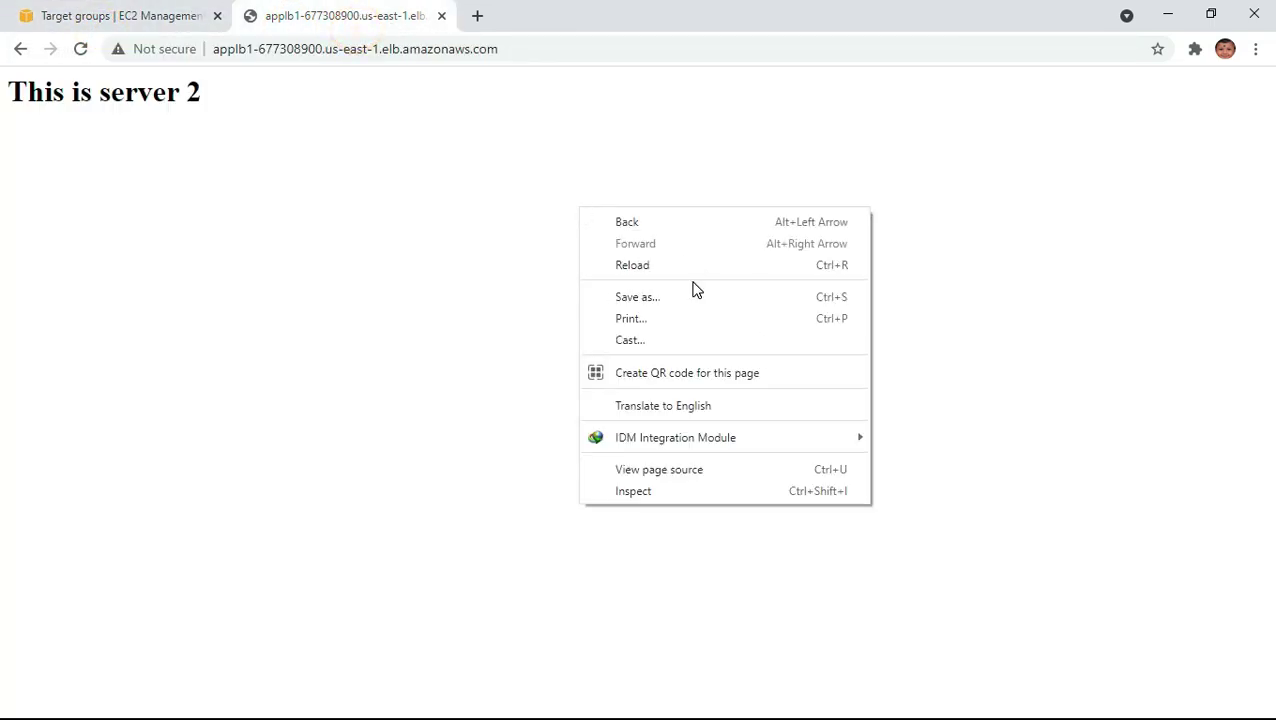
left_click(681, 264)
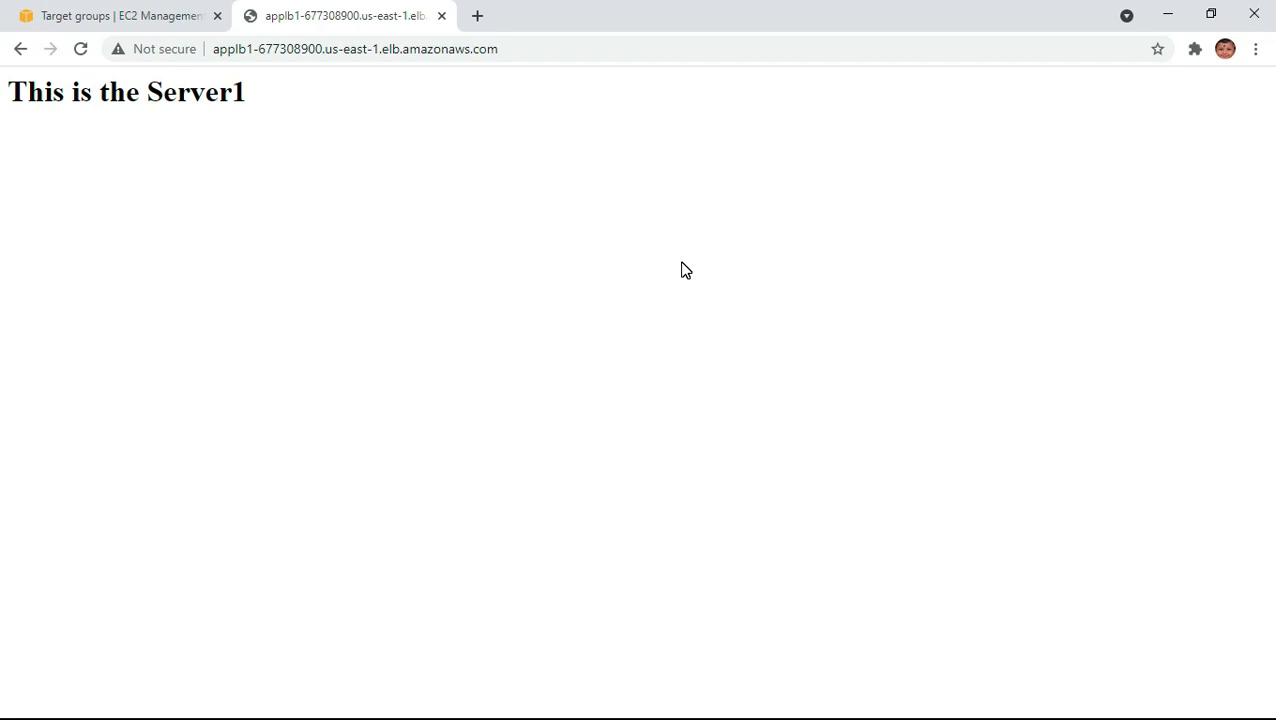
- Return to the EC2 load balancer list, show appLB1's listeners and select the HTTP : 80 listener
left_click(140, 22)
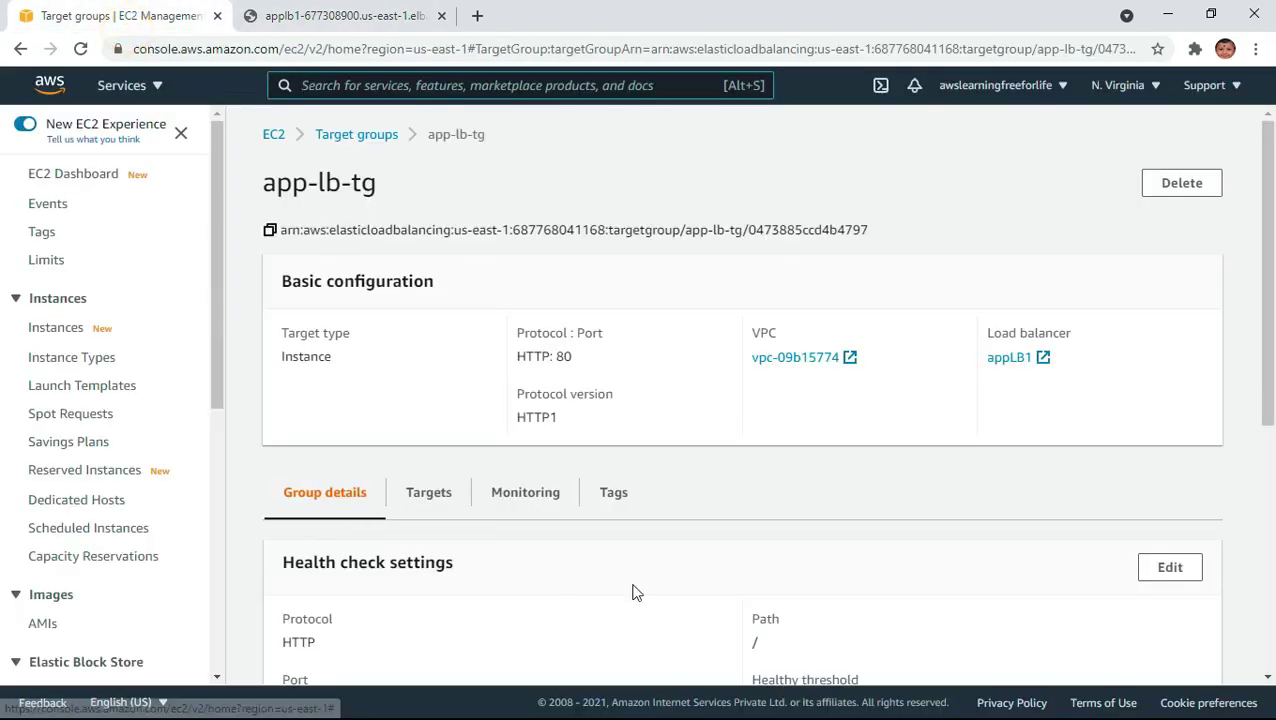
scroll(75, 545, "down", 4)
scroll(90, 530, "down", 3)
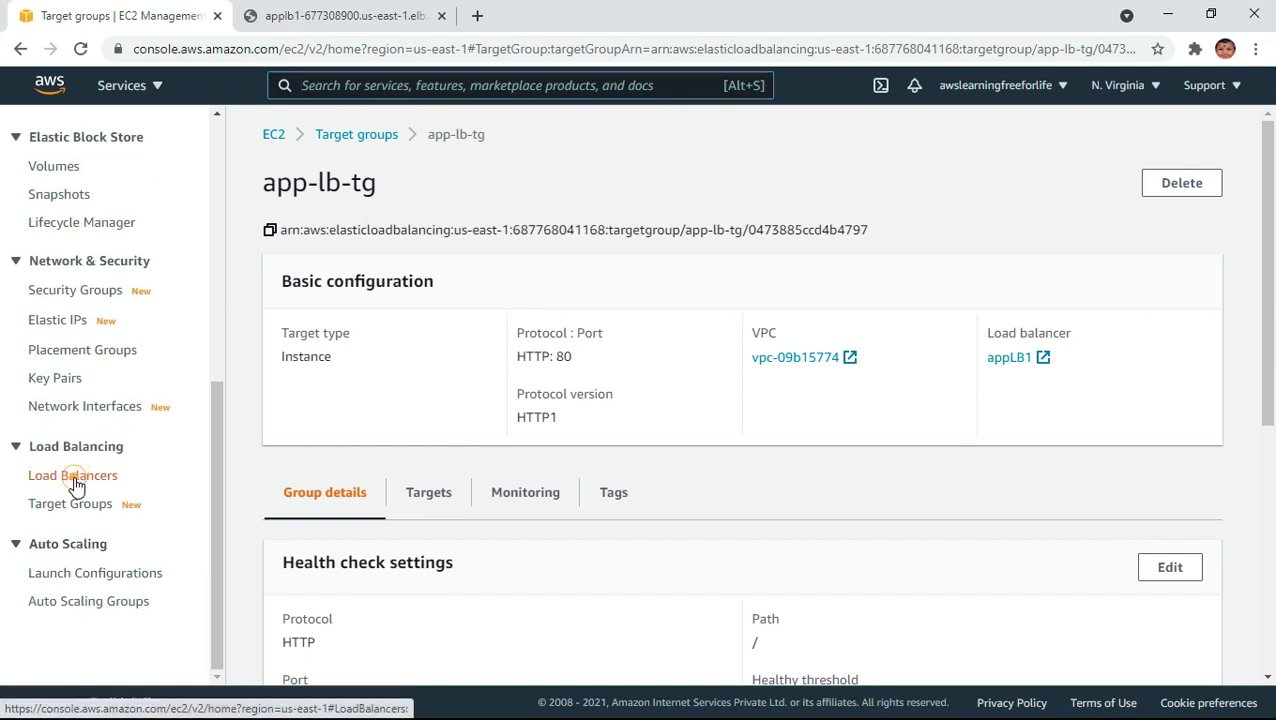
left_click(74, 481)
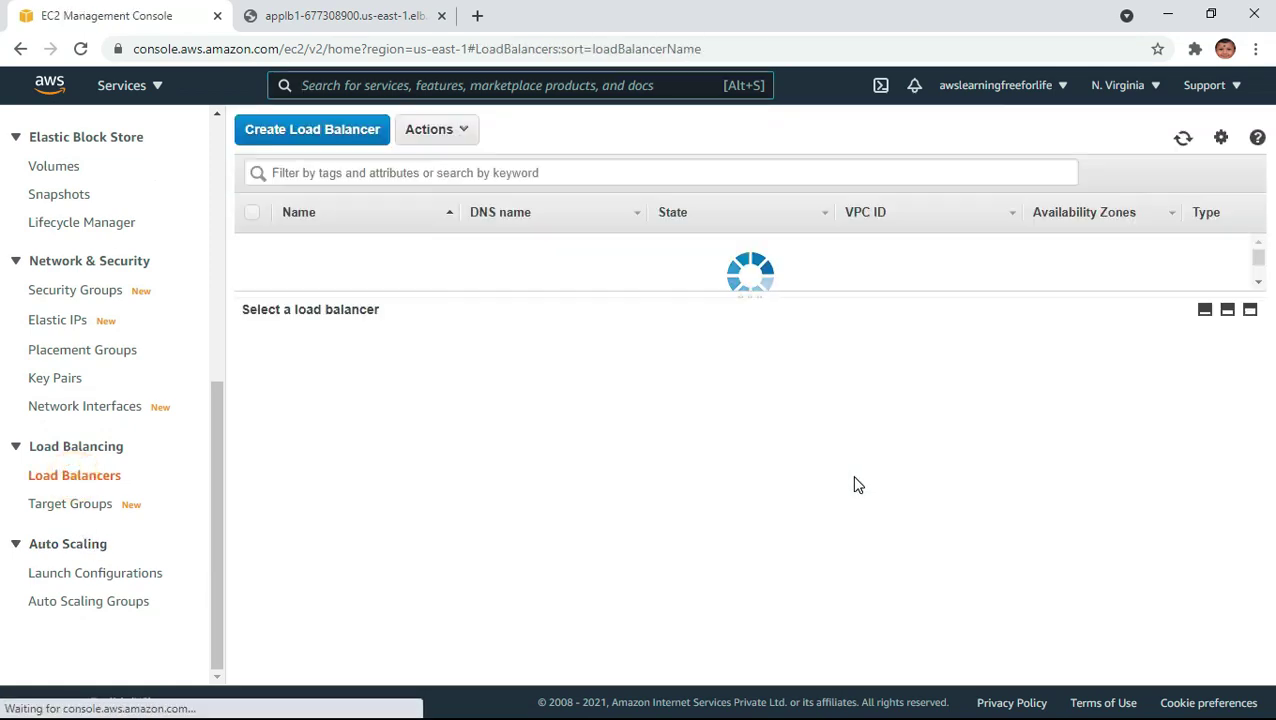
left_click(382, 360)
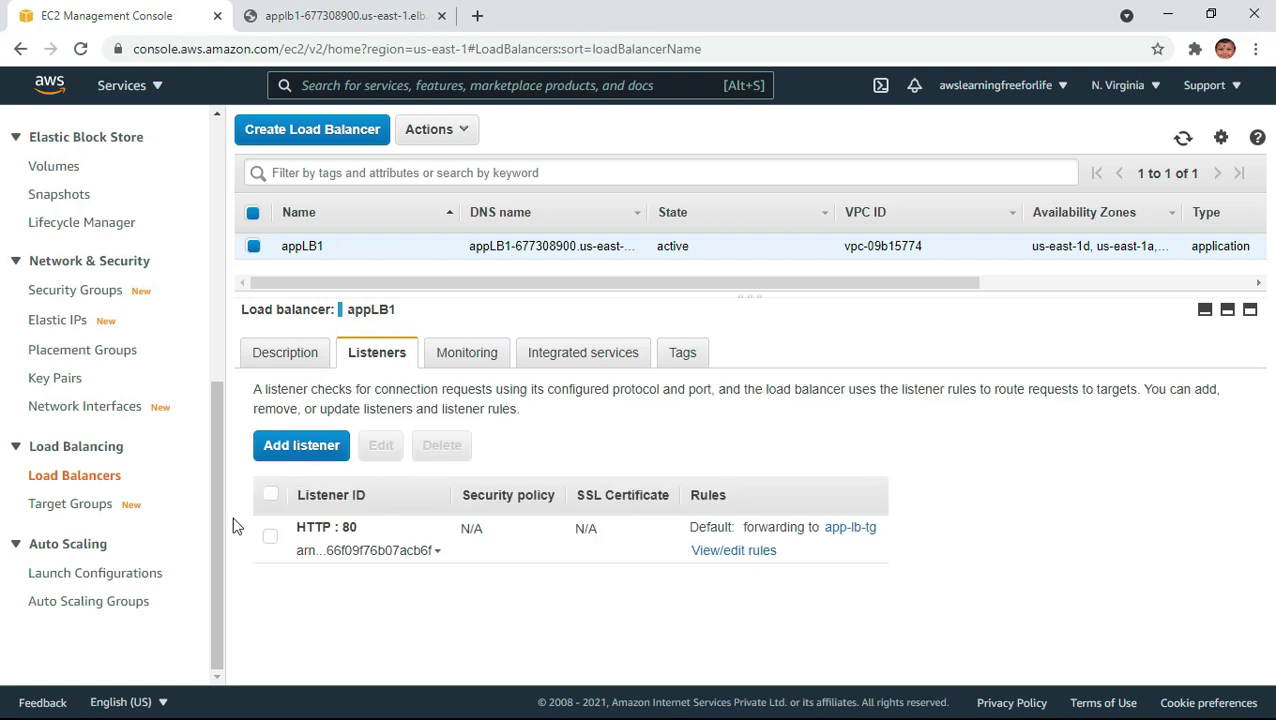
left_click(270, 540)
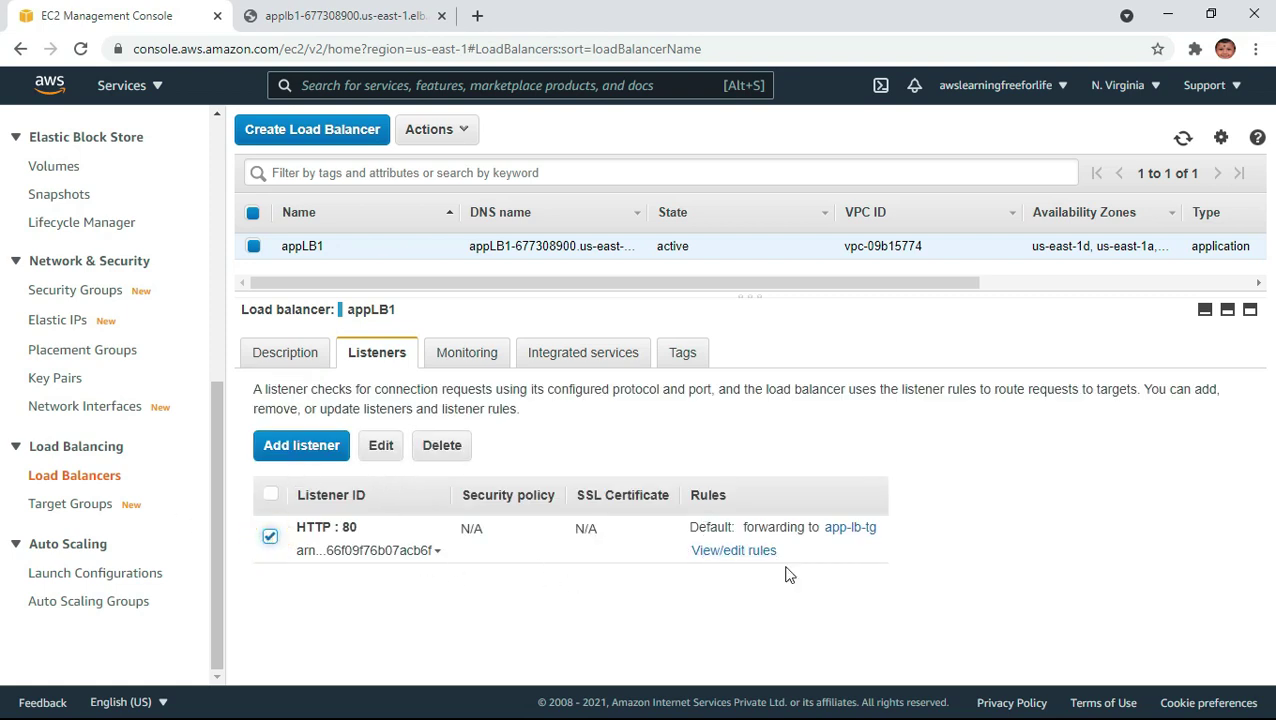